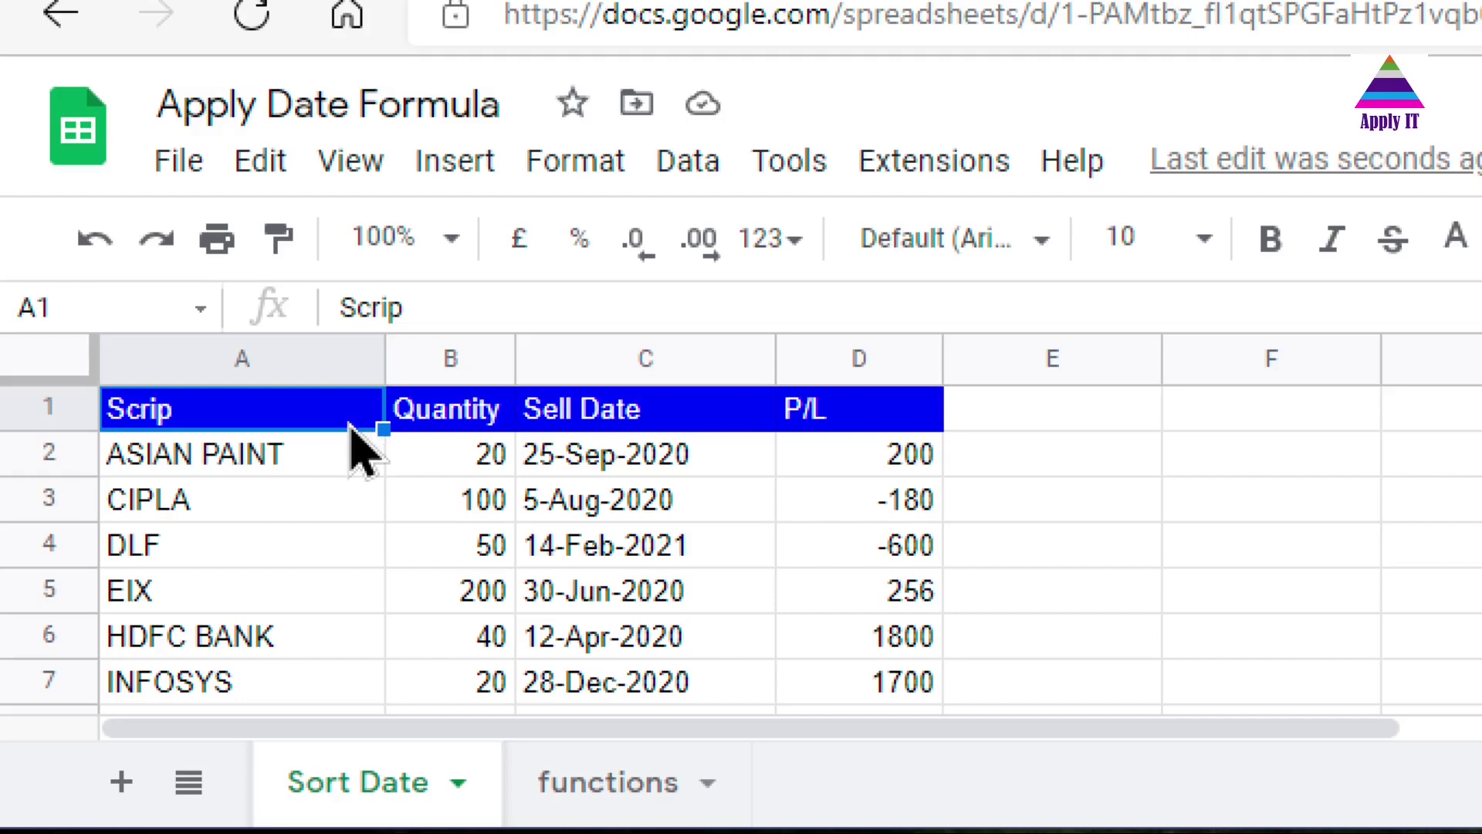
Sort the range A1:D7 by Sell Date in A → Z order, treating the first row as a header row
key("shift+Right")
key("shift+Right")
key("shift+Right")
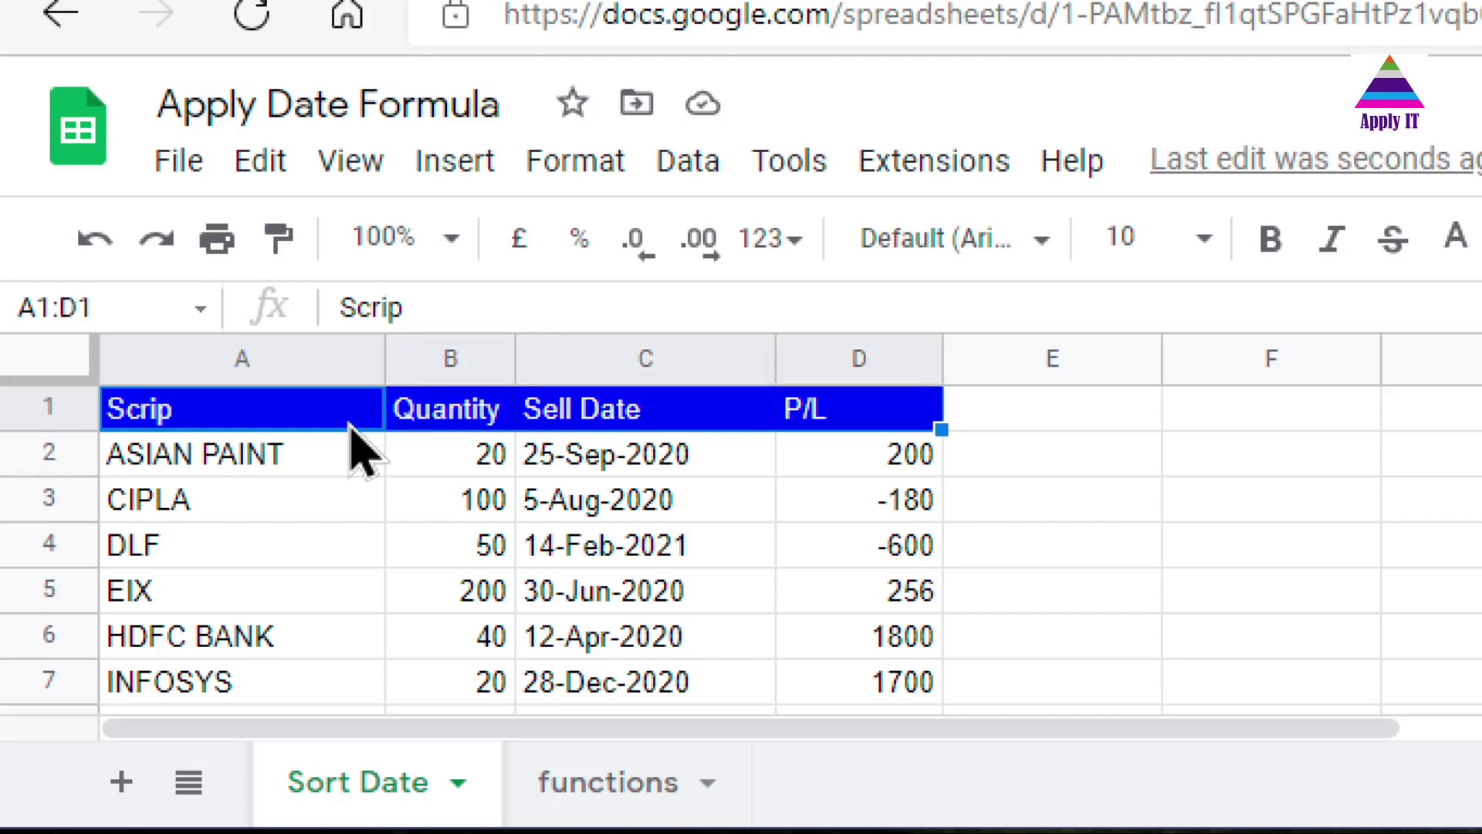
key("shift+Down")
key("shift+Down")
key("shift+Down")
key("shift+Down")
key("shift+Down")
key("shift+Down")
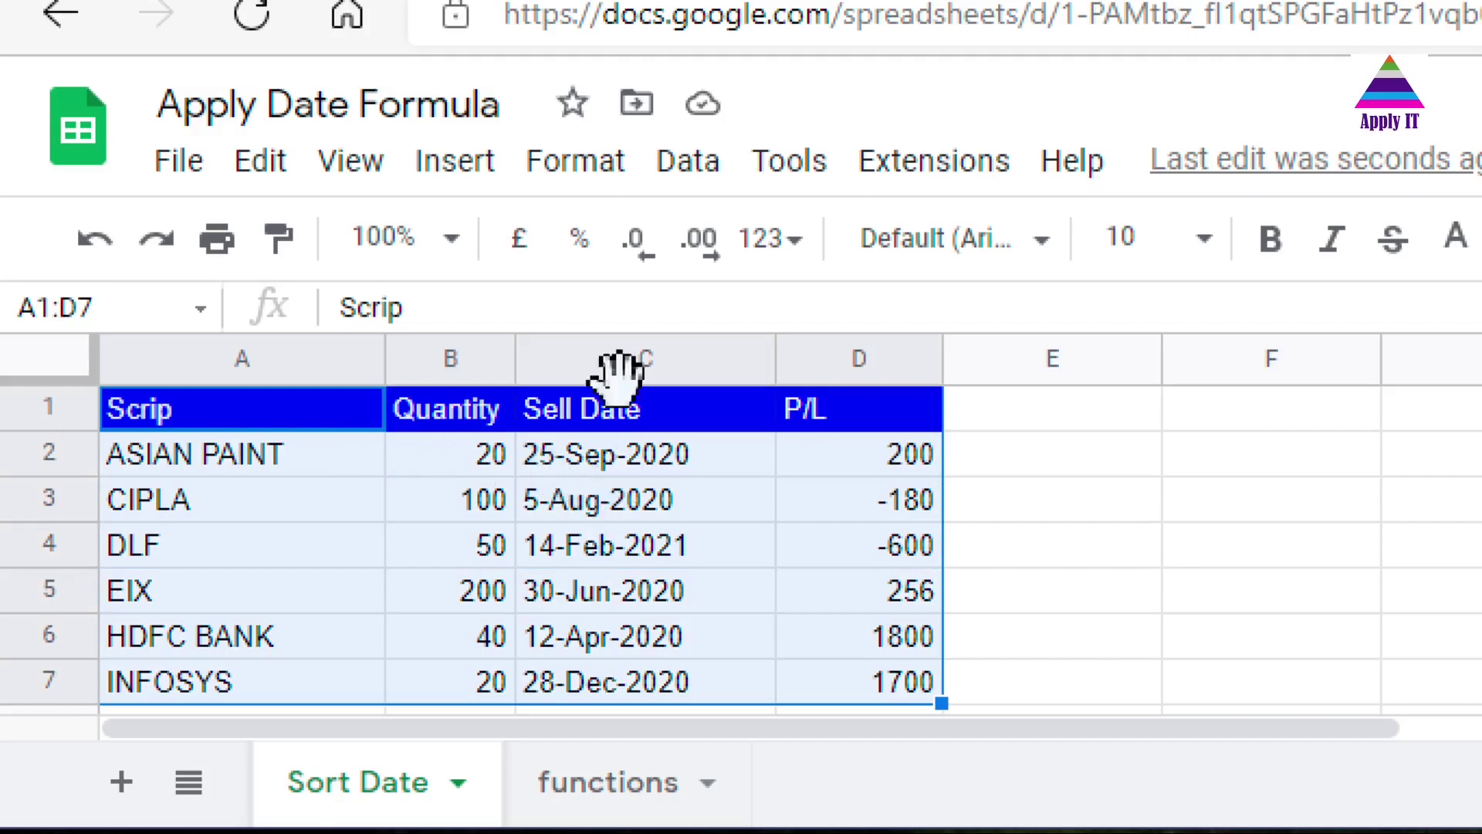
left_click(679, 178)
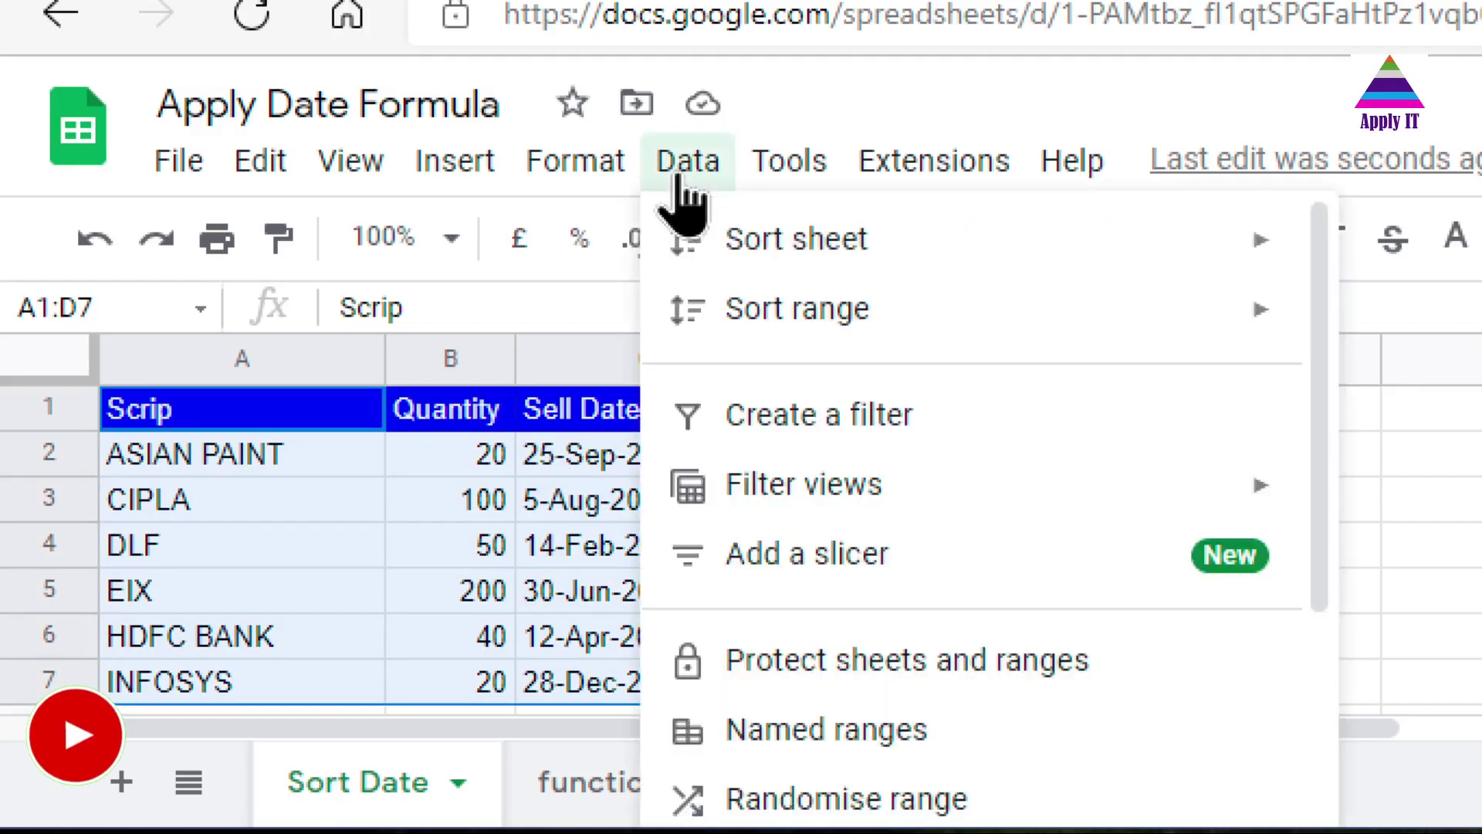
mouse_move(767, 328)
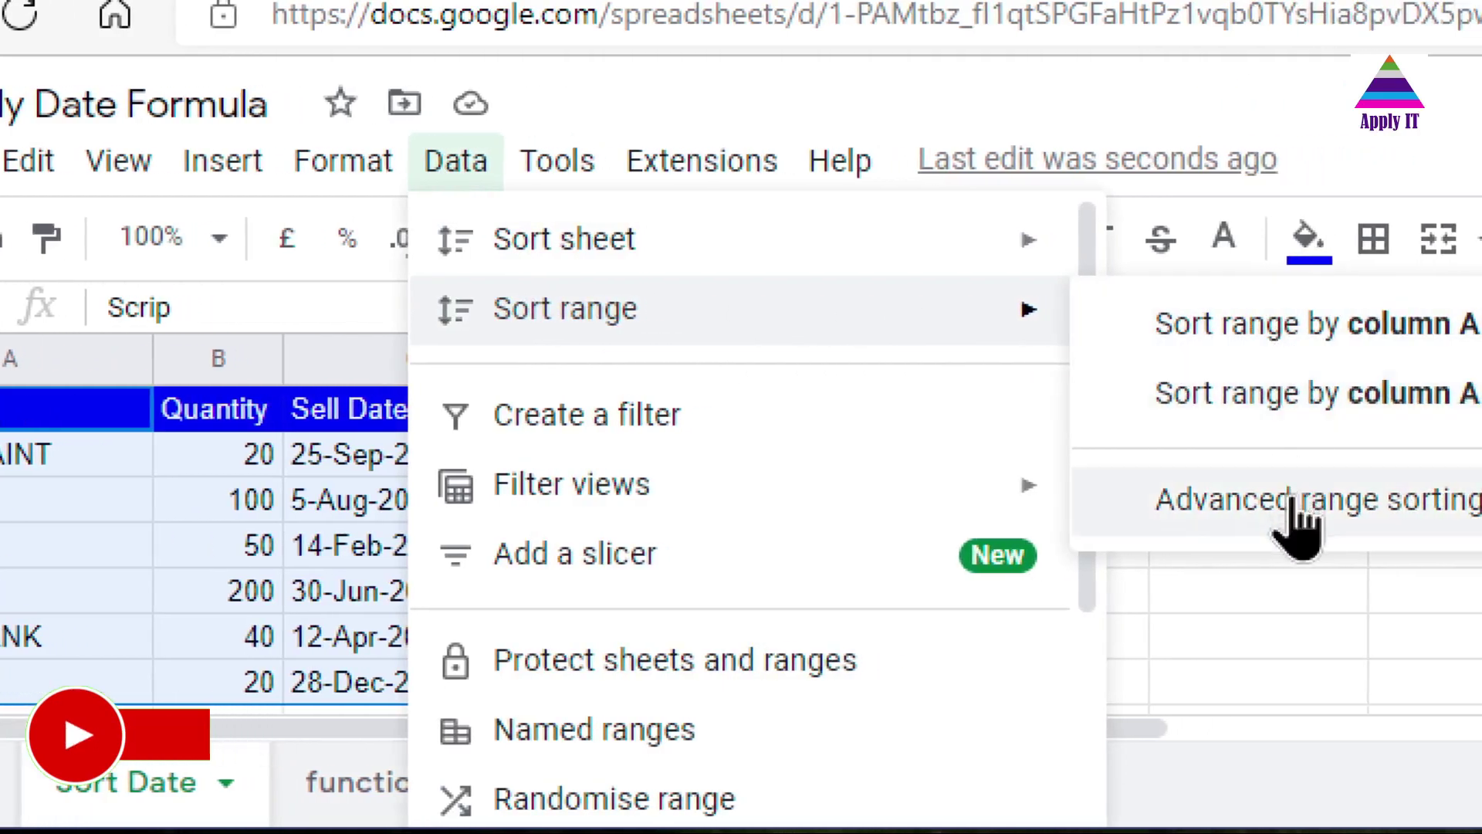
left_click(1294, 516)
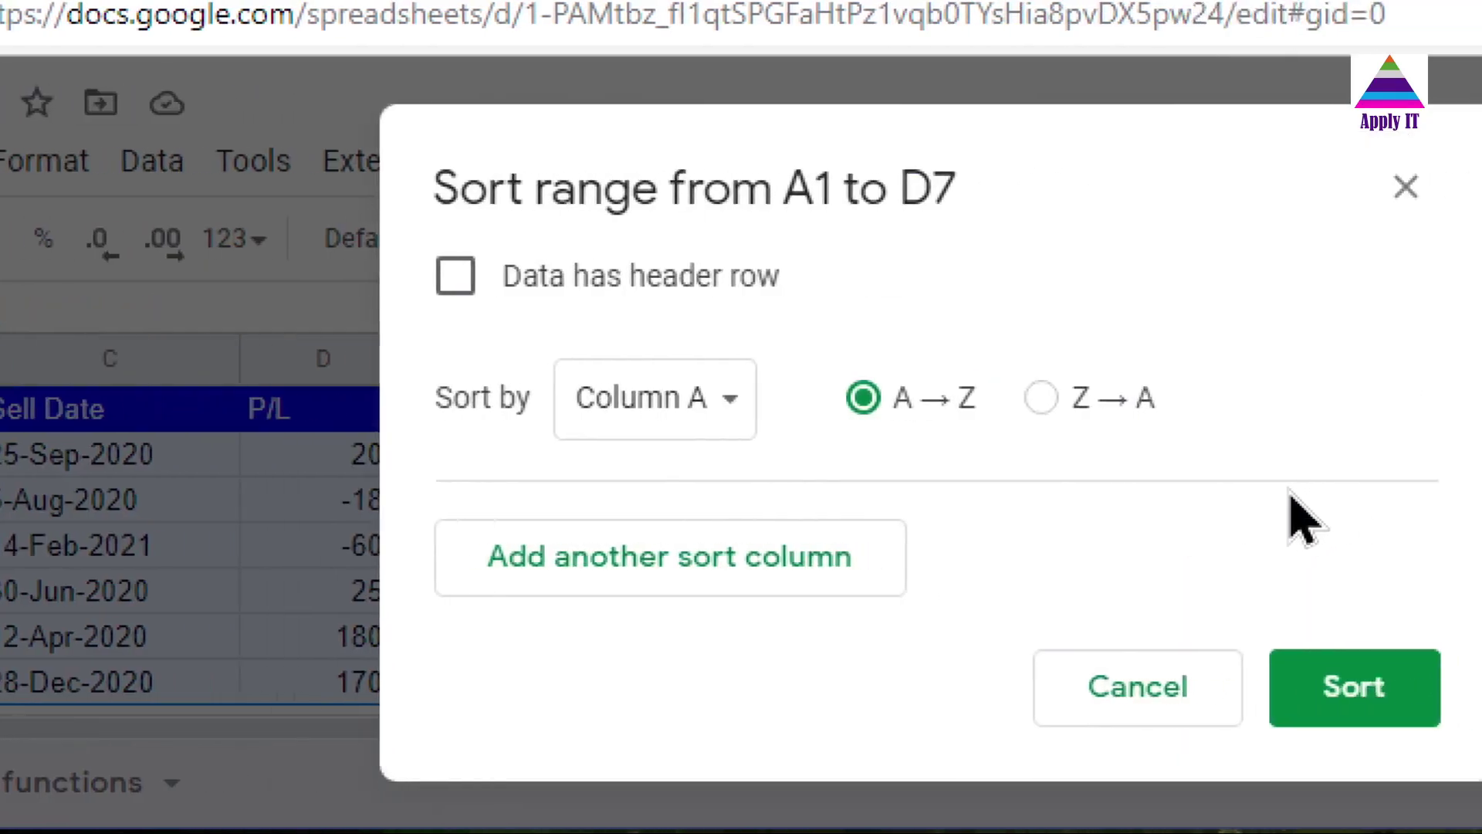
left_click(456, 276)
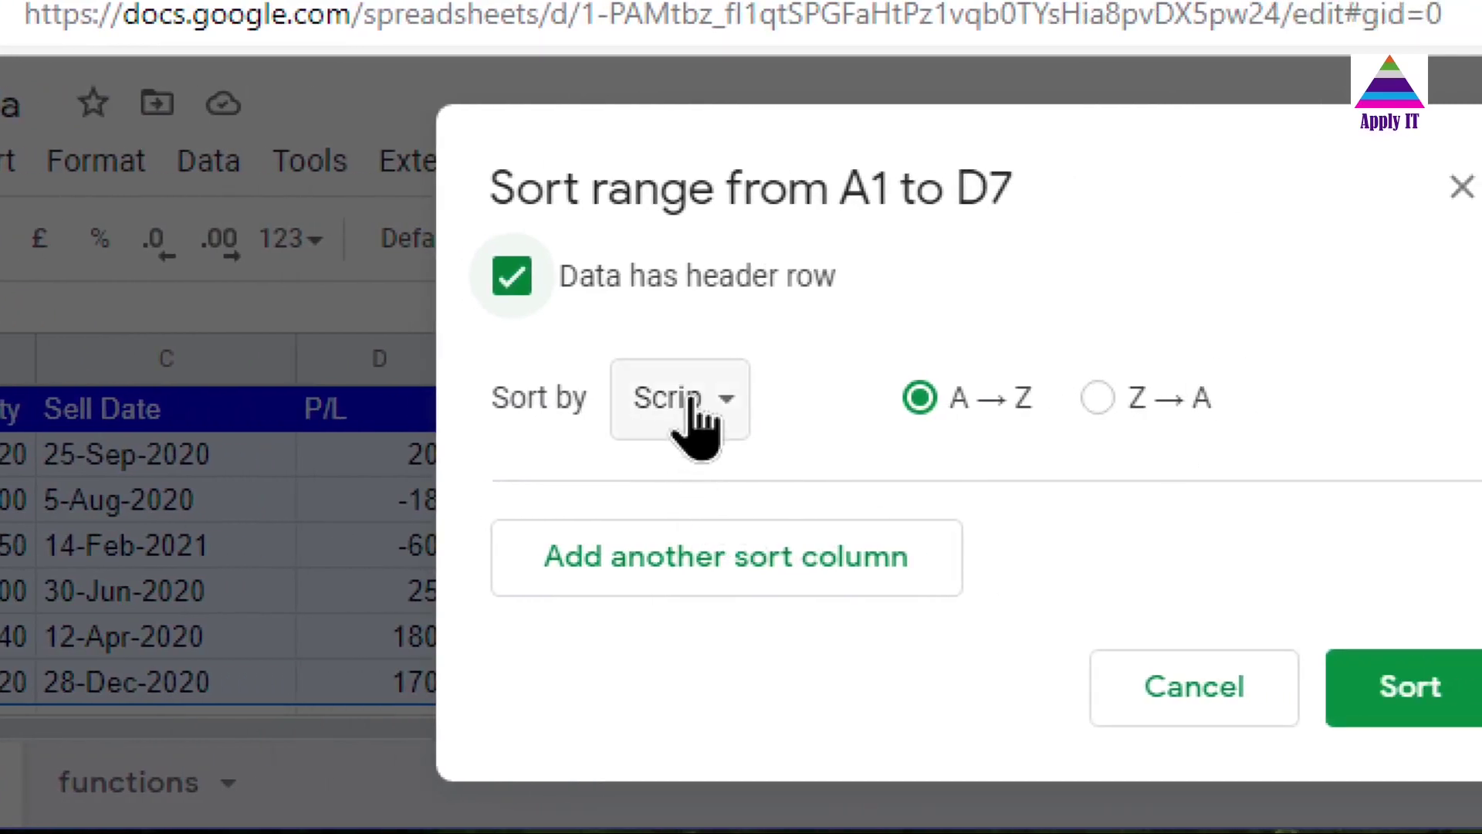
left_click(699, 421)
left_click(729, 540)
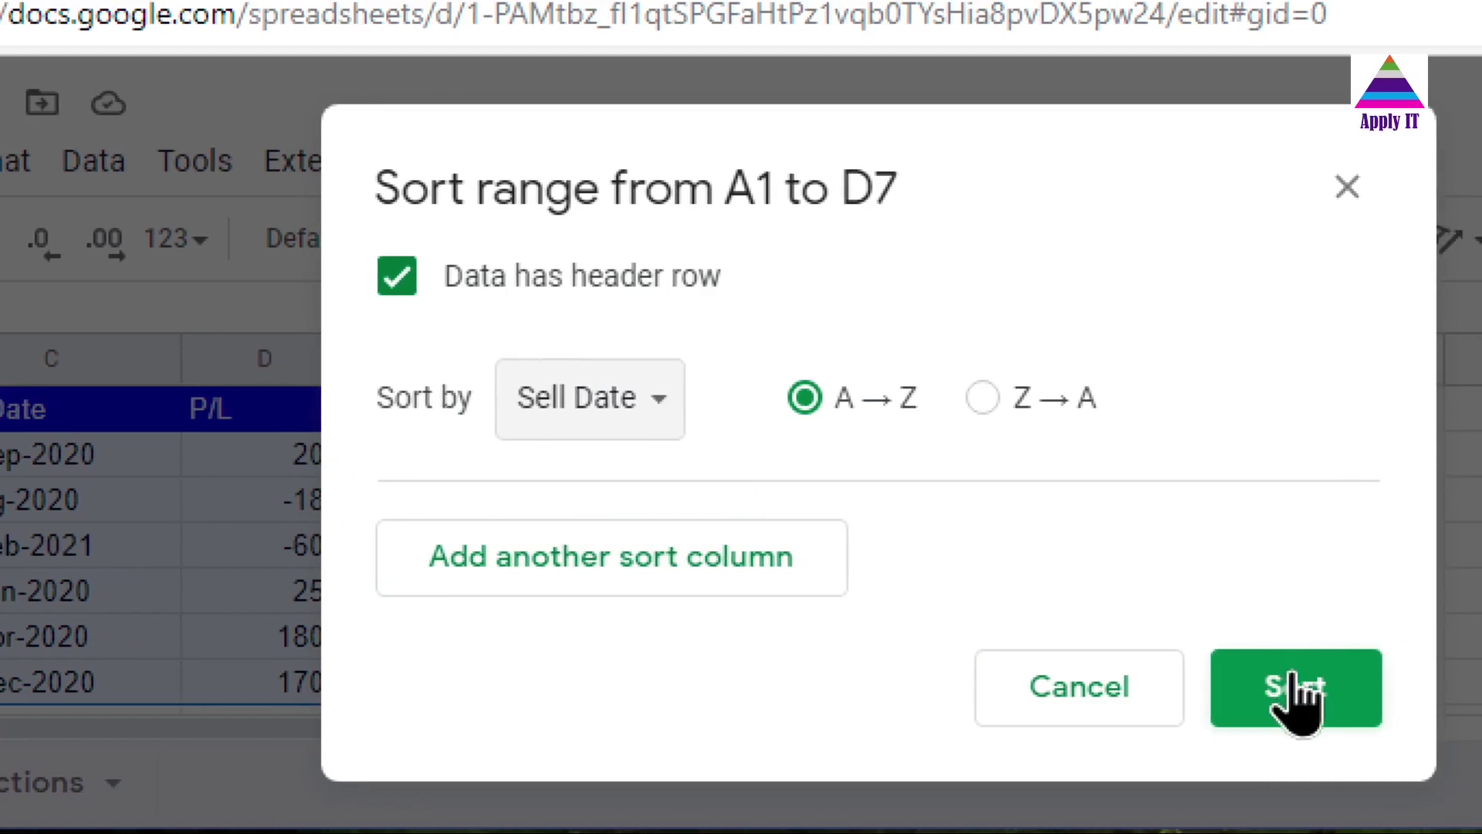
left_click(1296, 688)
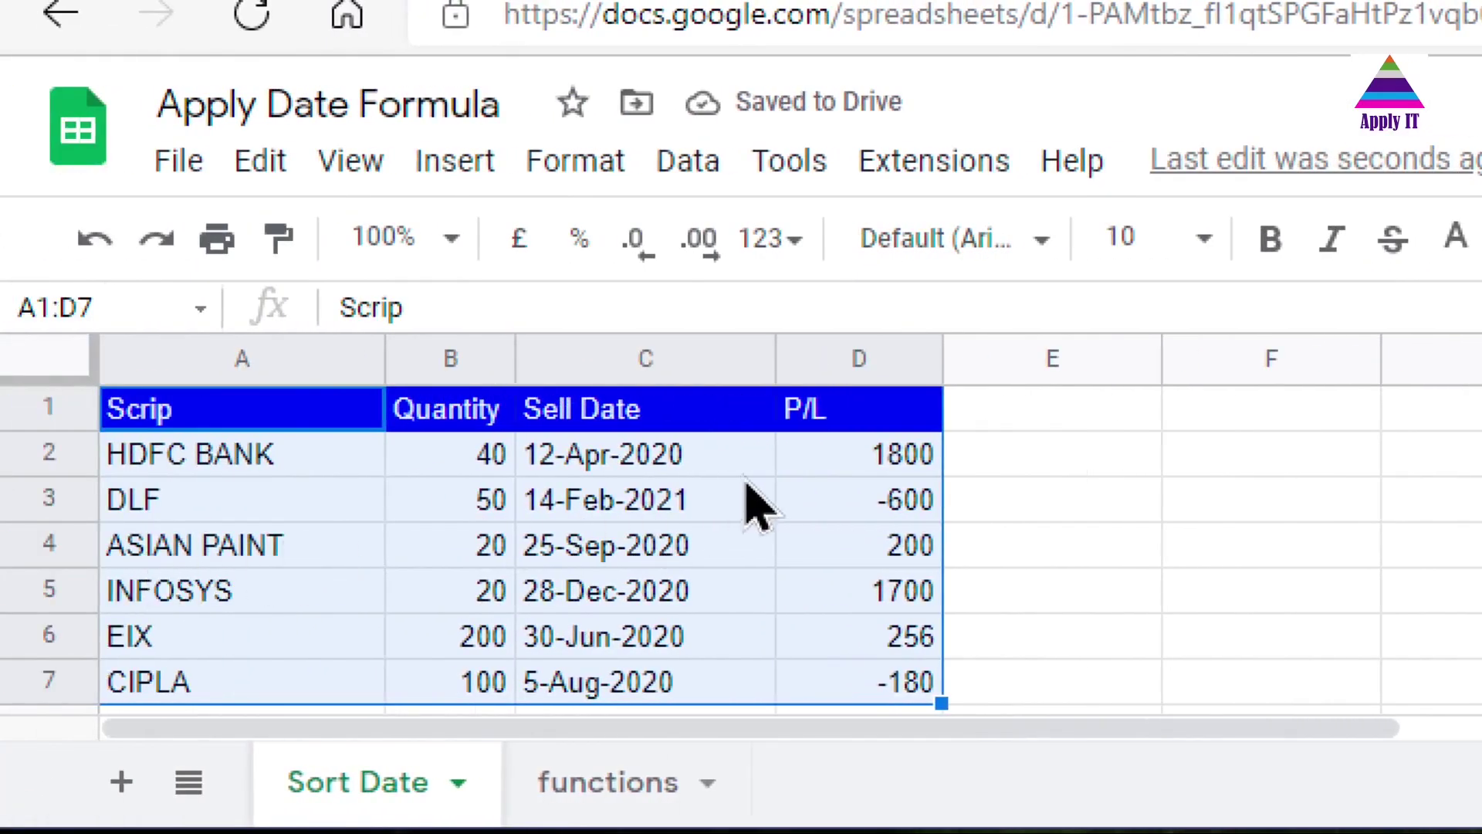
Examine the Sell Date entries in C2:C7 to check how they are stored and whether they are in chronological order
left_click(726, 464)
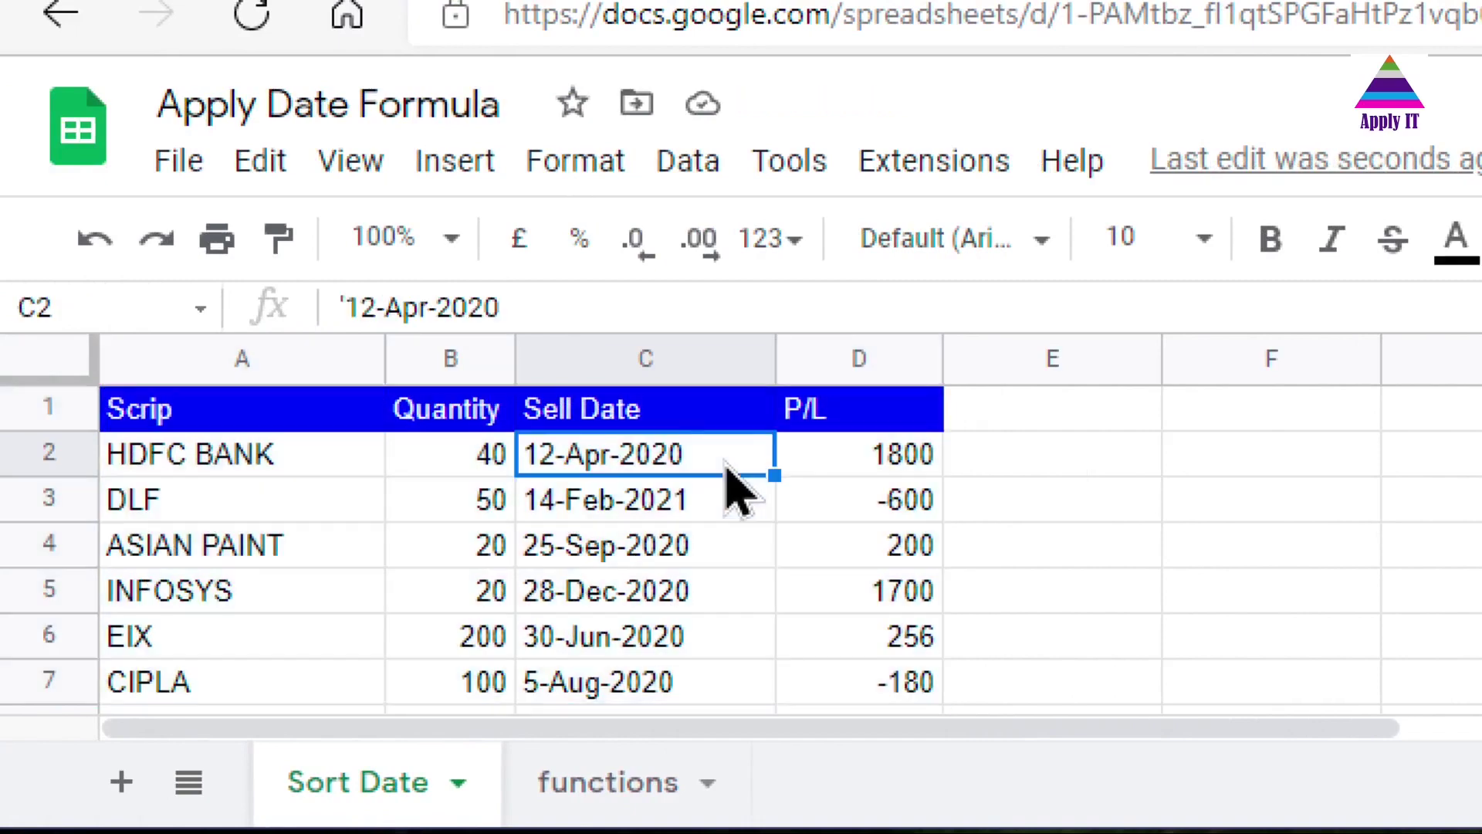
key("Down")
key("Down")
key("Down")
key("Down")
key("Down")
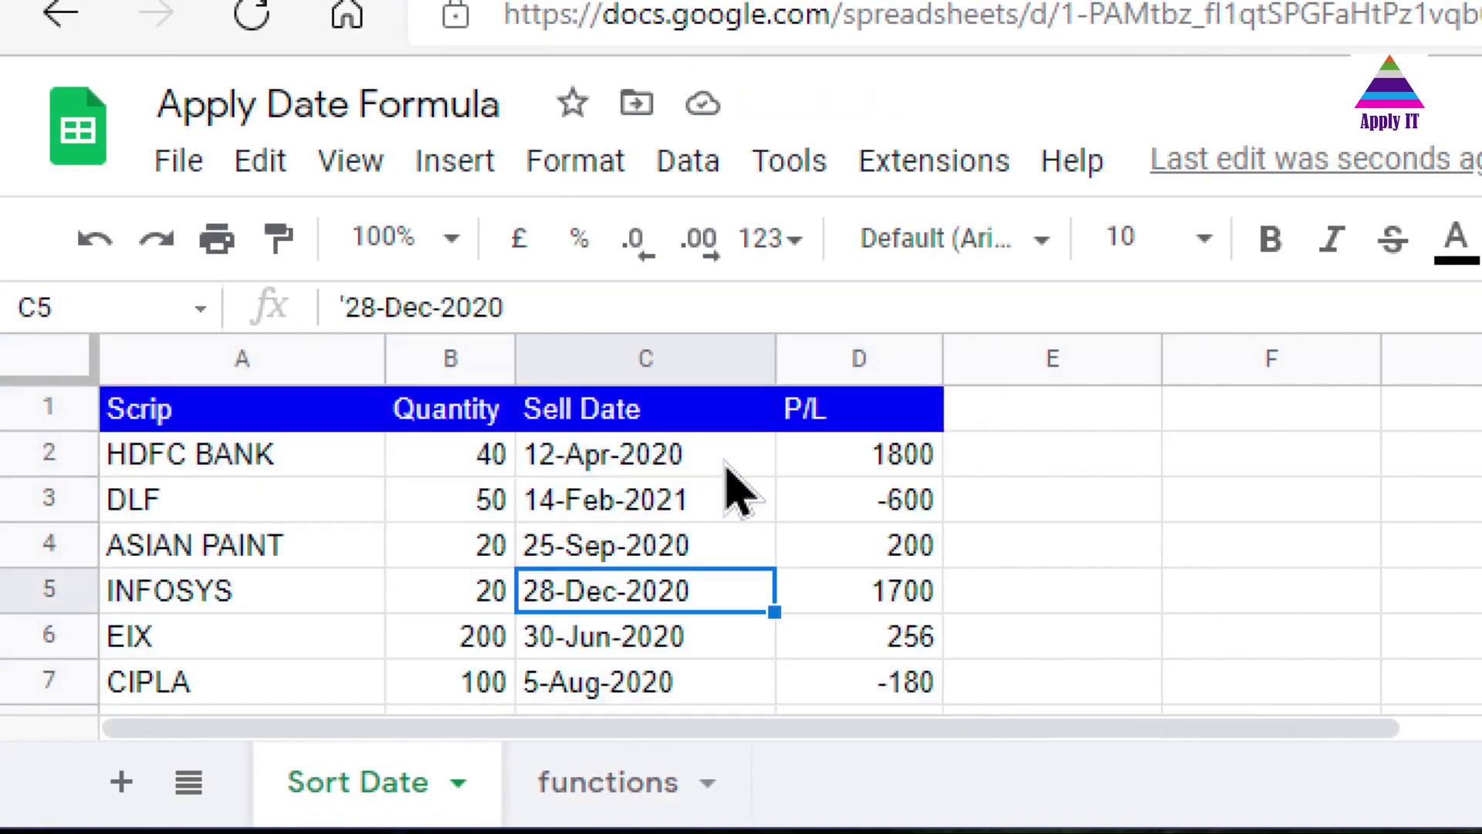
key("Up")
key("Up")
key("Up")
key("Up")
key("Up")
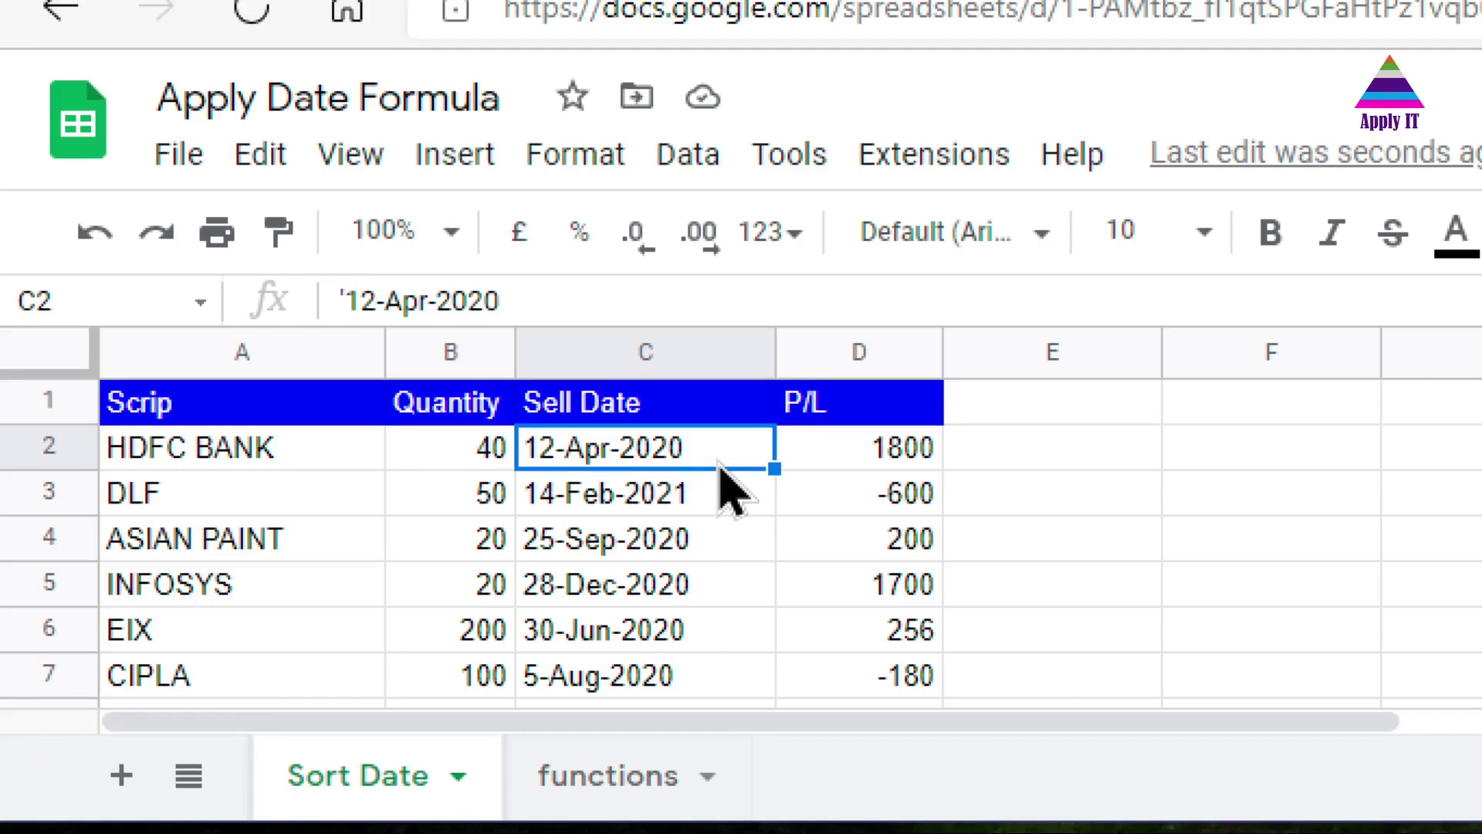
key("Down")
key("Down")
key("Down")
key("Down")
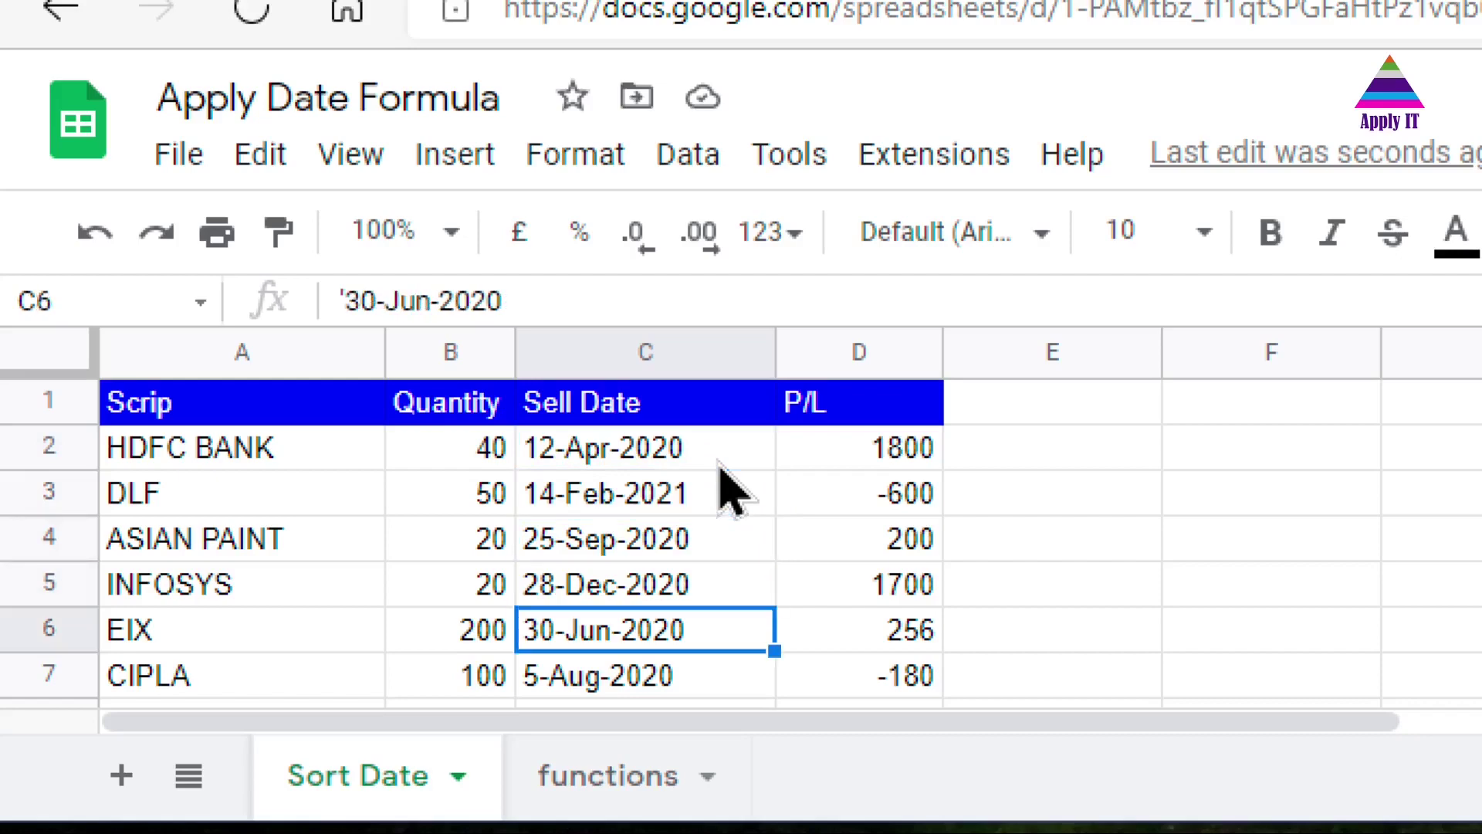
key("Up")
key("Up")
key("Up")
key("Up")
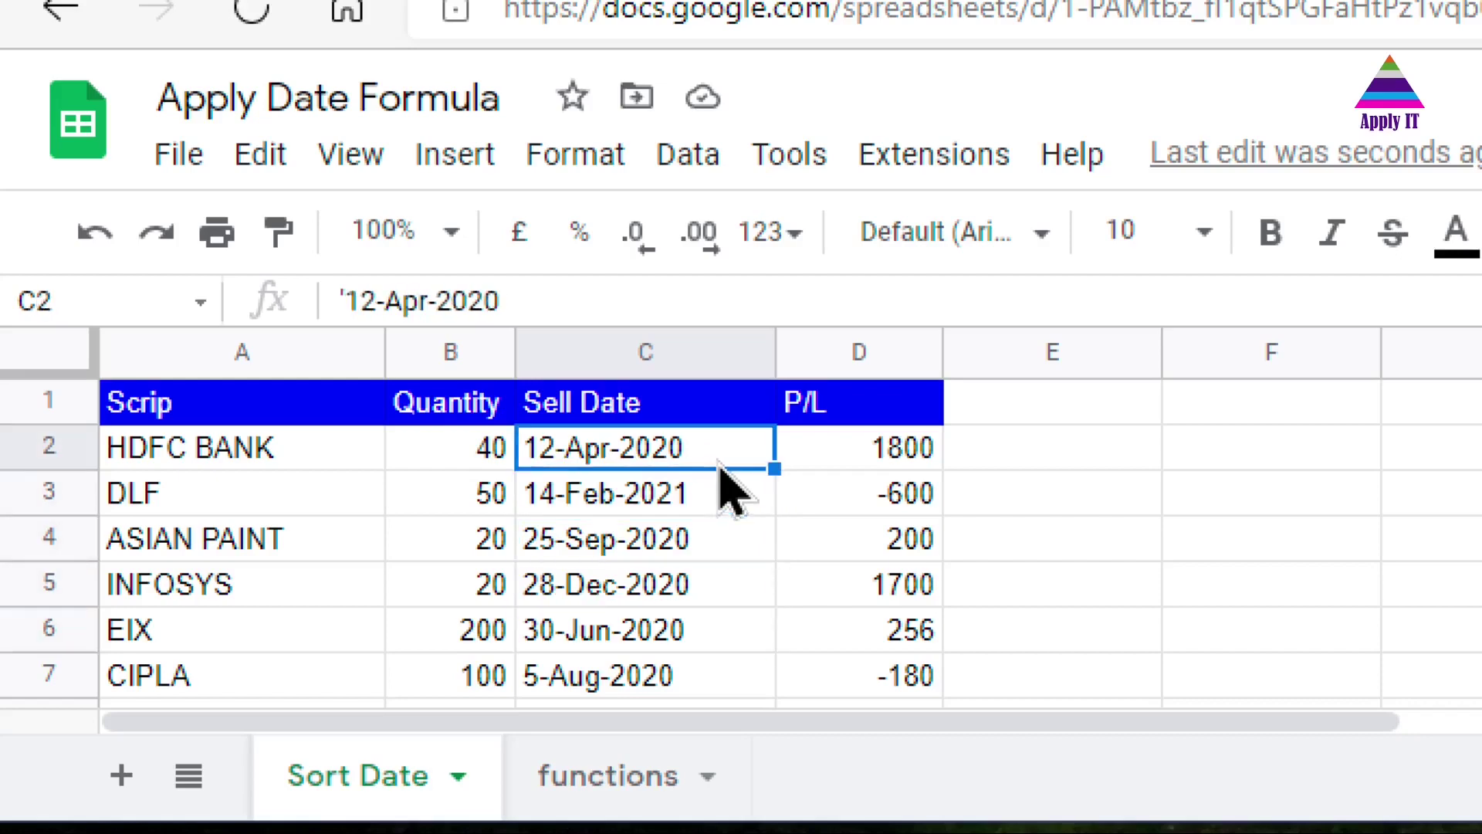
key("shift+Down")
key("shift+Down")
key("shift+Down")
key("shift+Down")
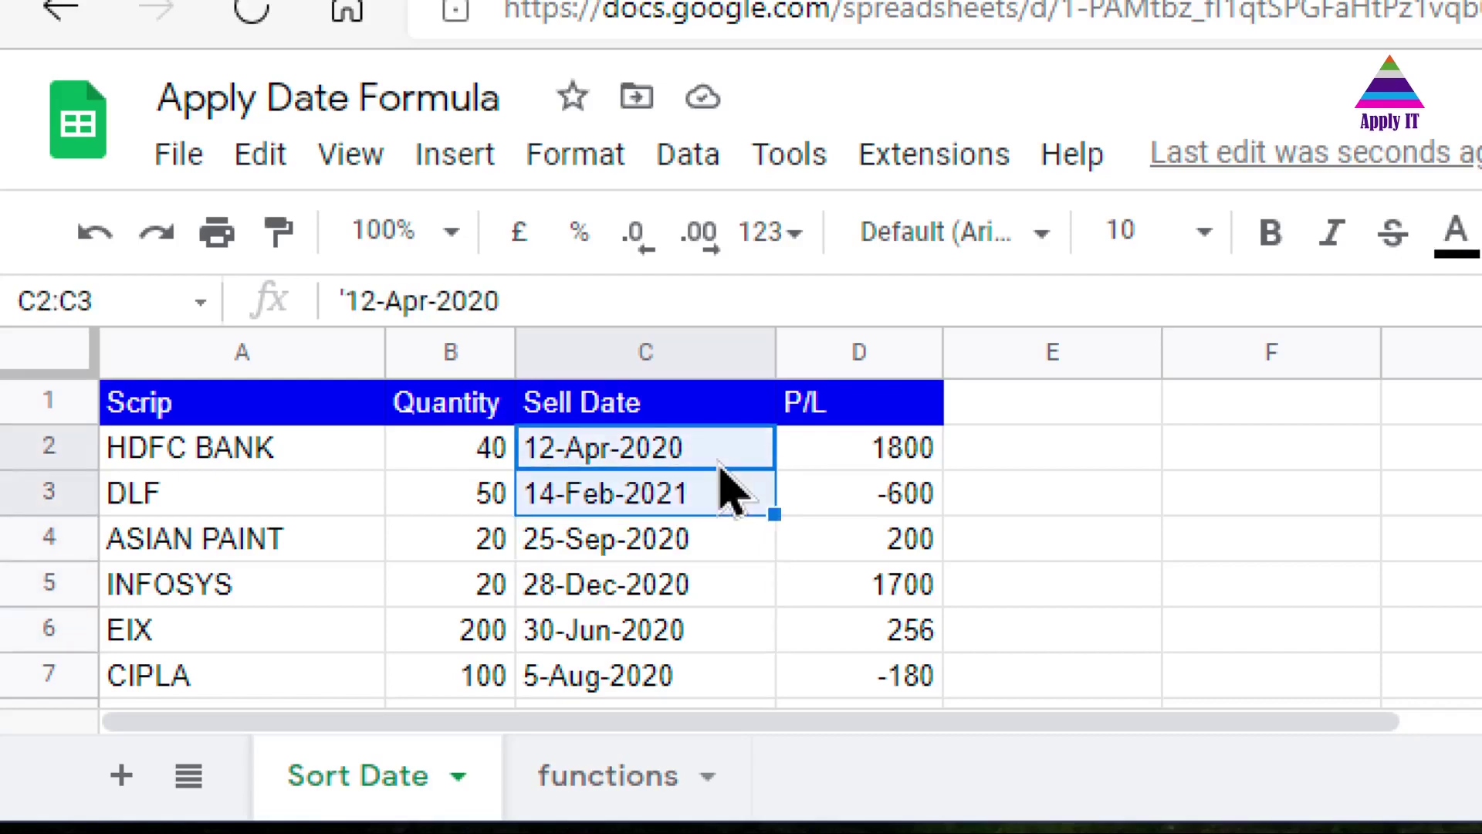
key("shift+Down")
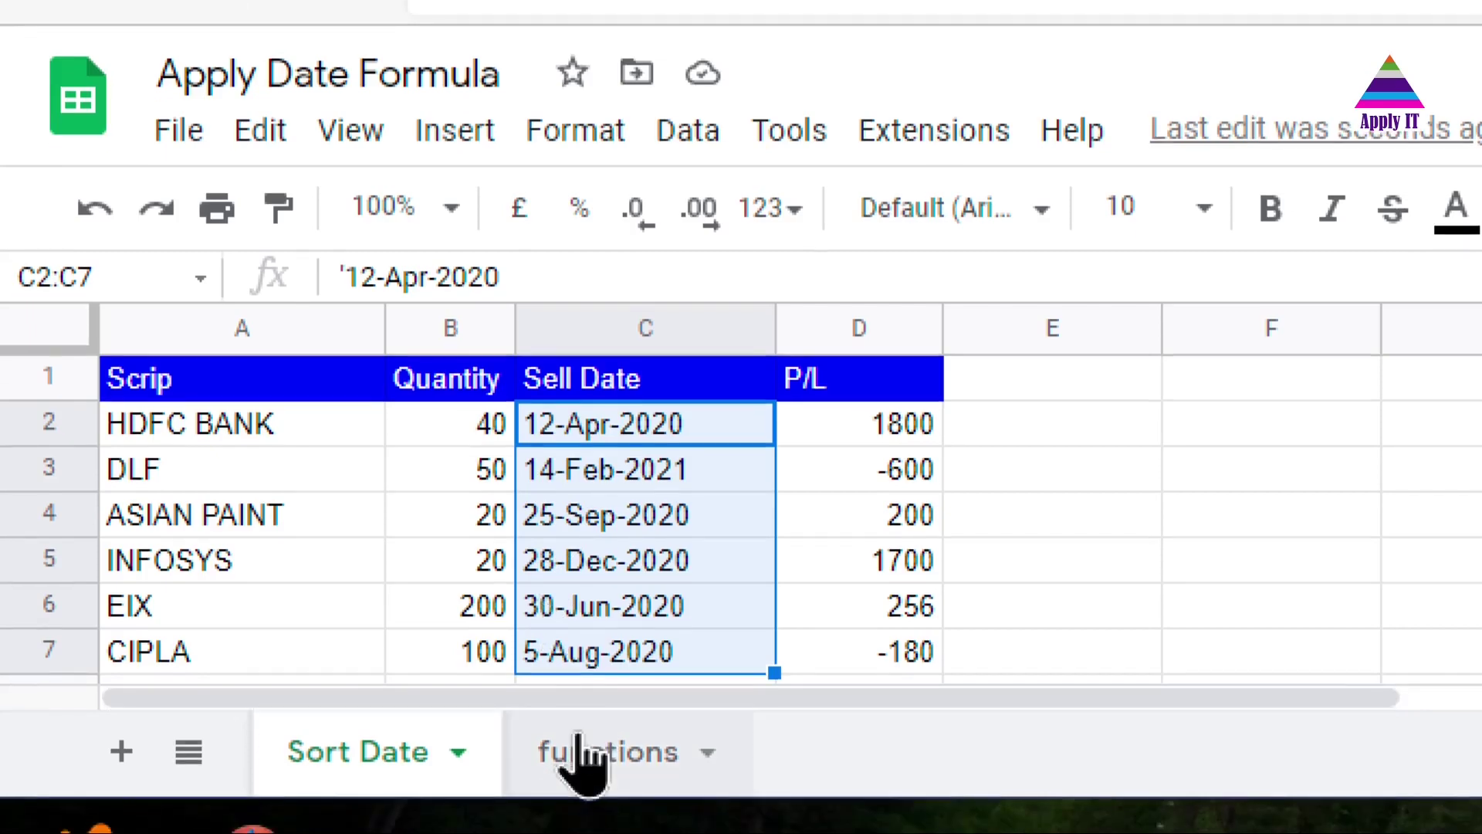
On the functions sheet, enter =ISDATE(A3) in cell B3 to test whether the entry in A3 is a date
left_click(581, 753)
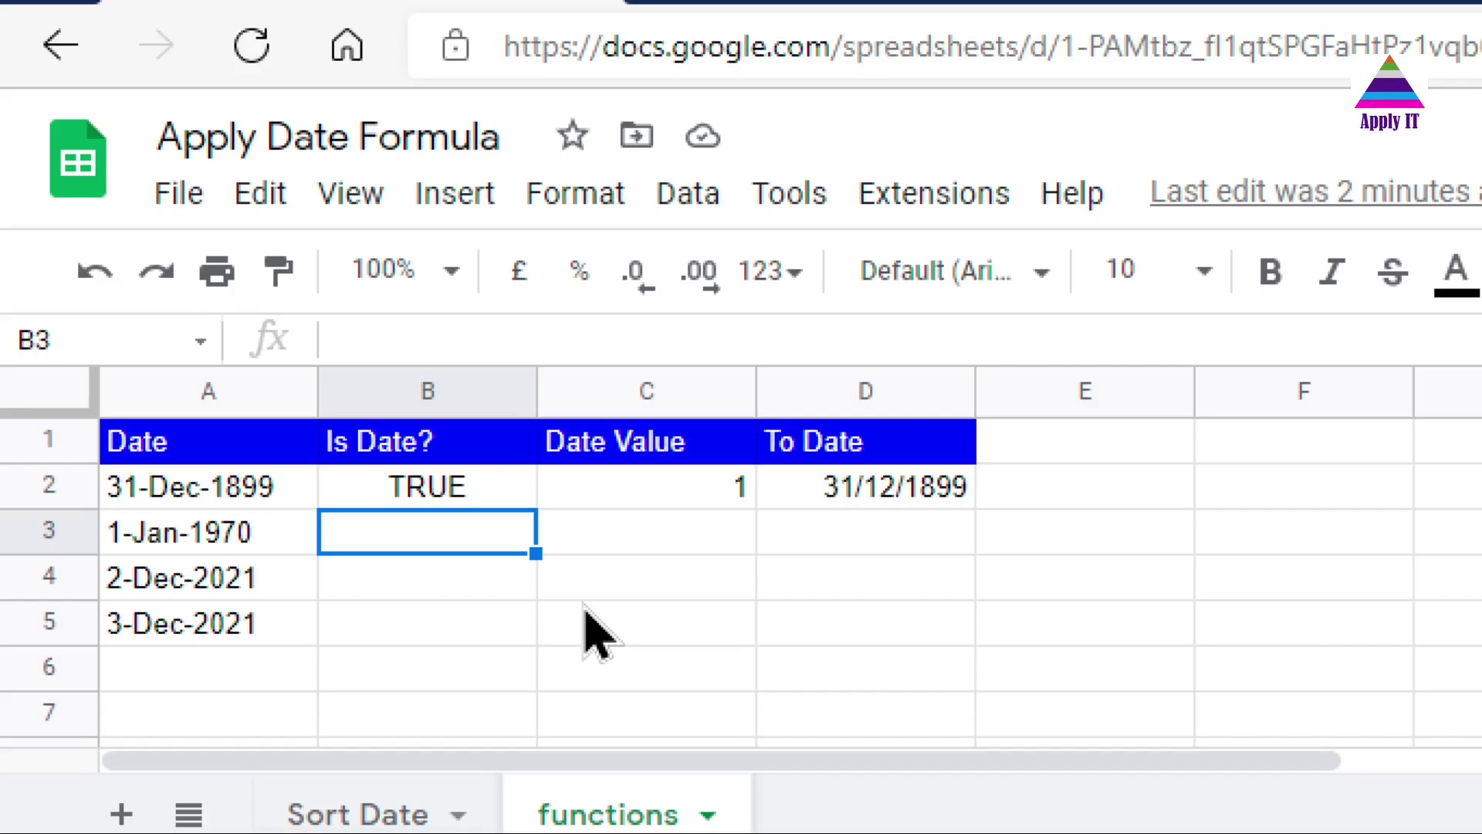
key("Up")
type("=")
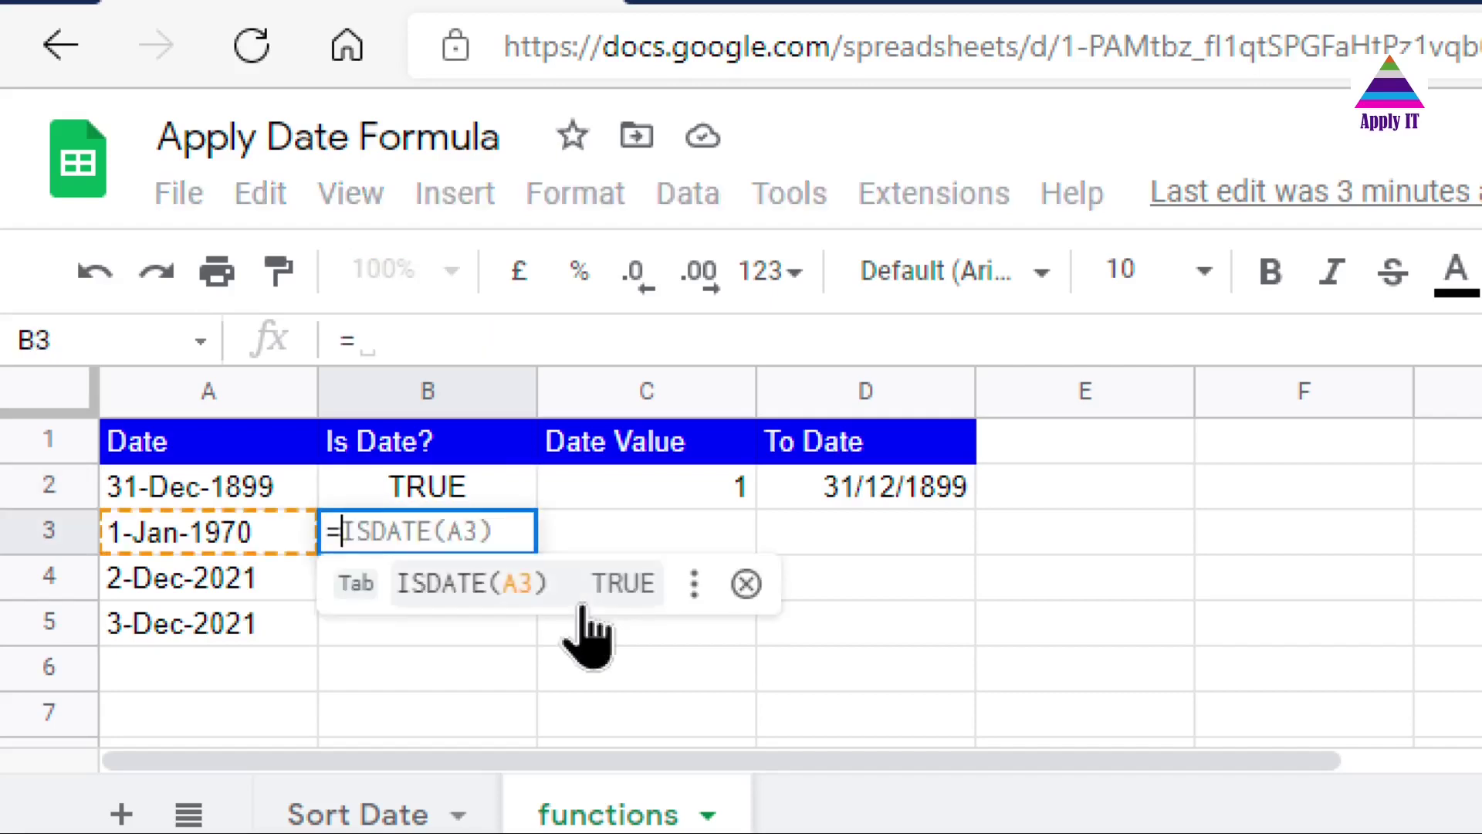
type("ISDATE(A3")
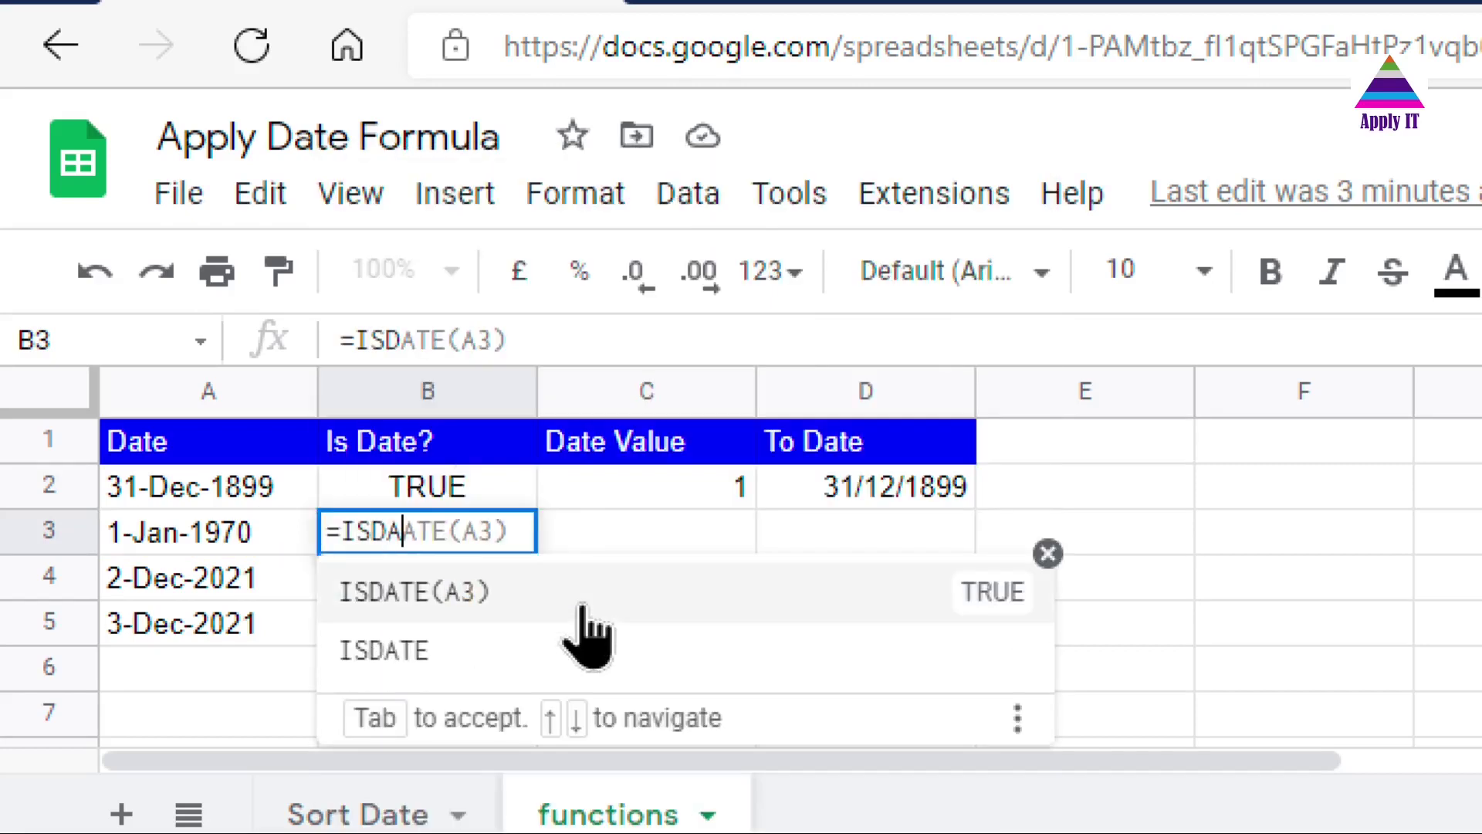
type("(")
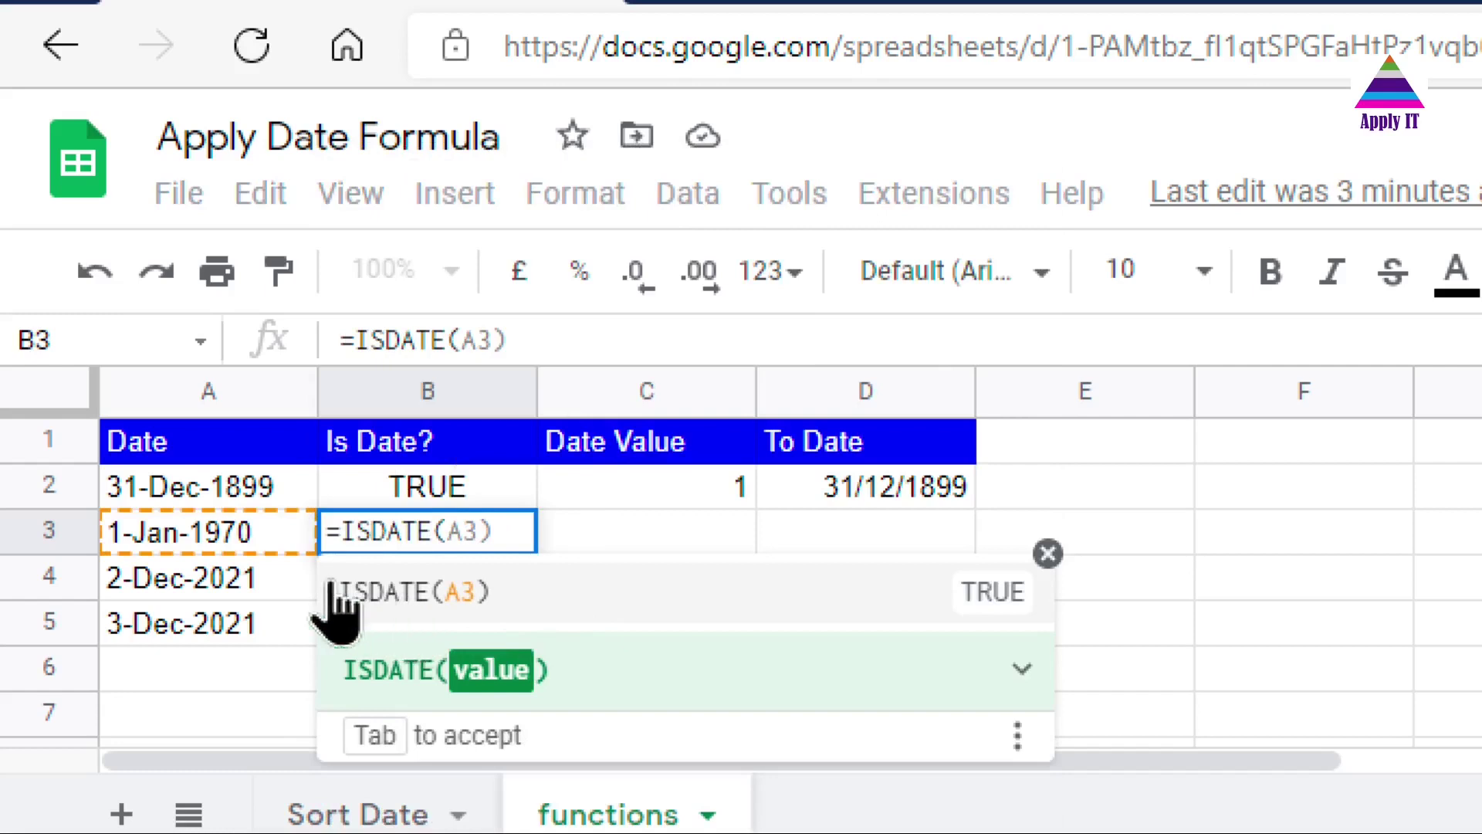
left_click(255, 548)
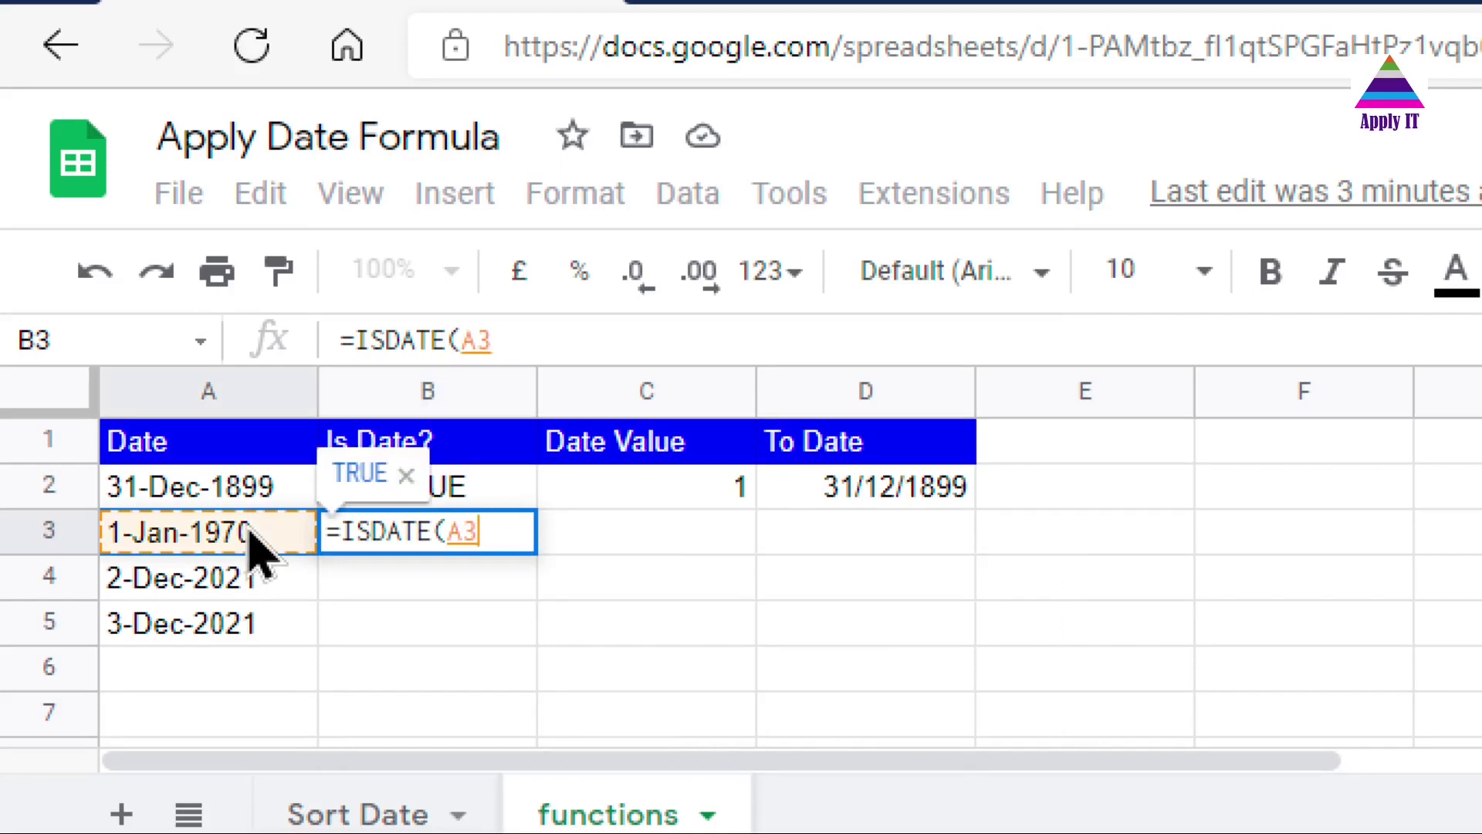
type(")")
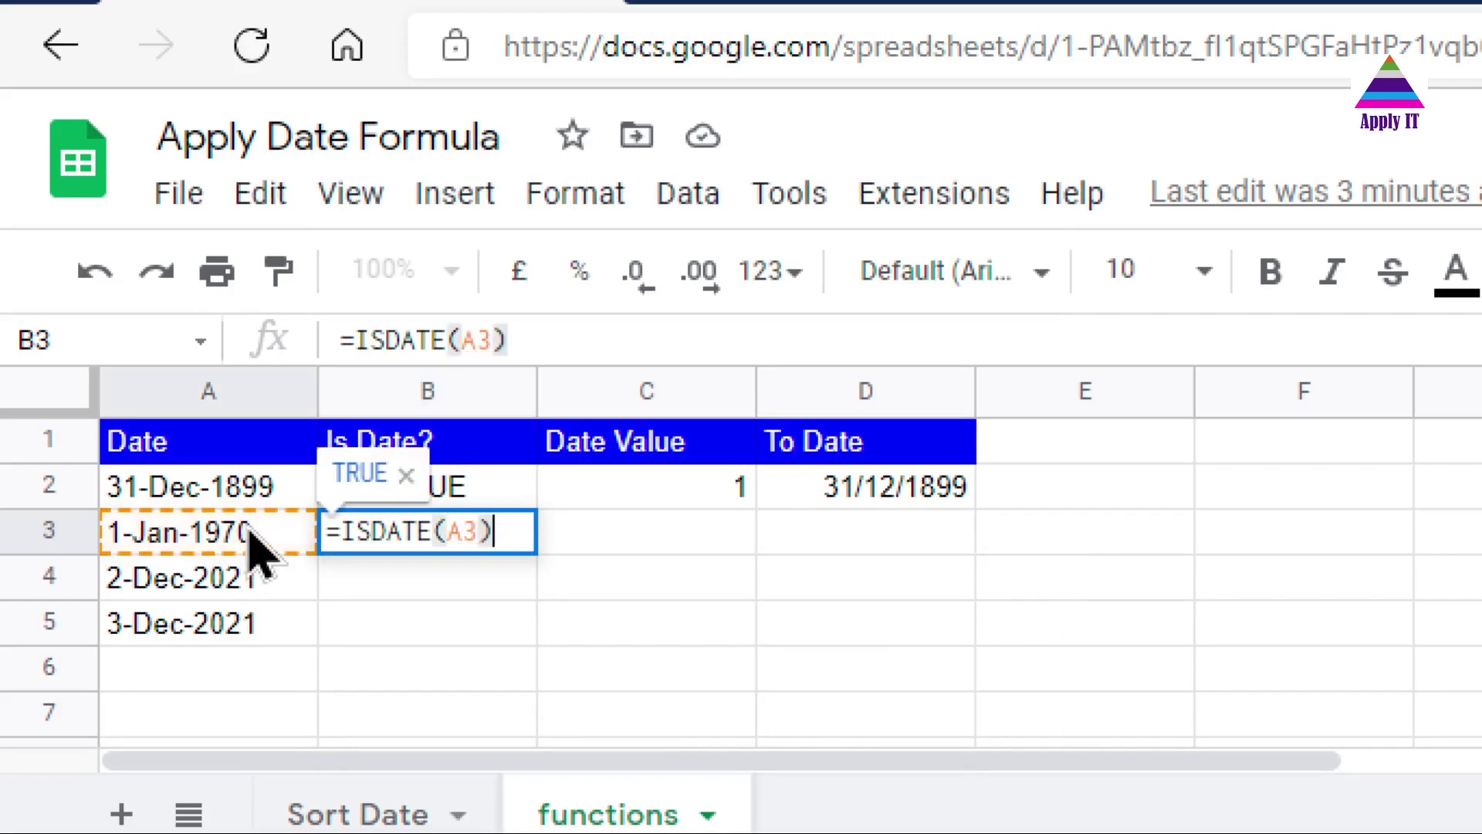
key("Return")
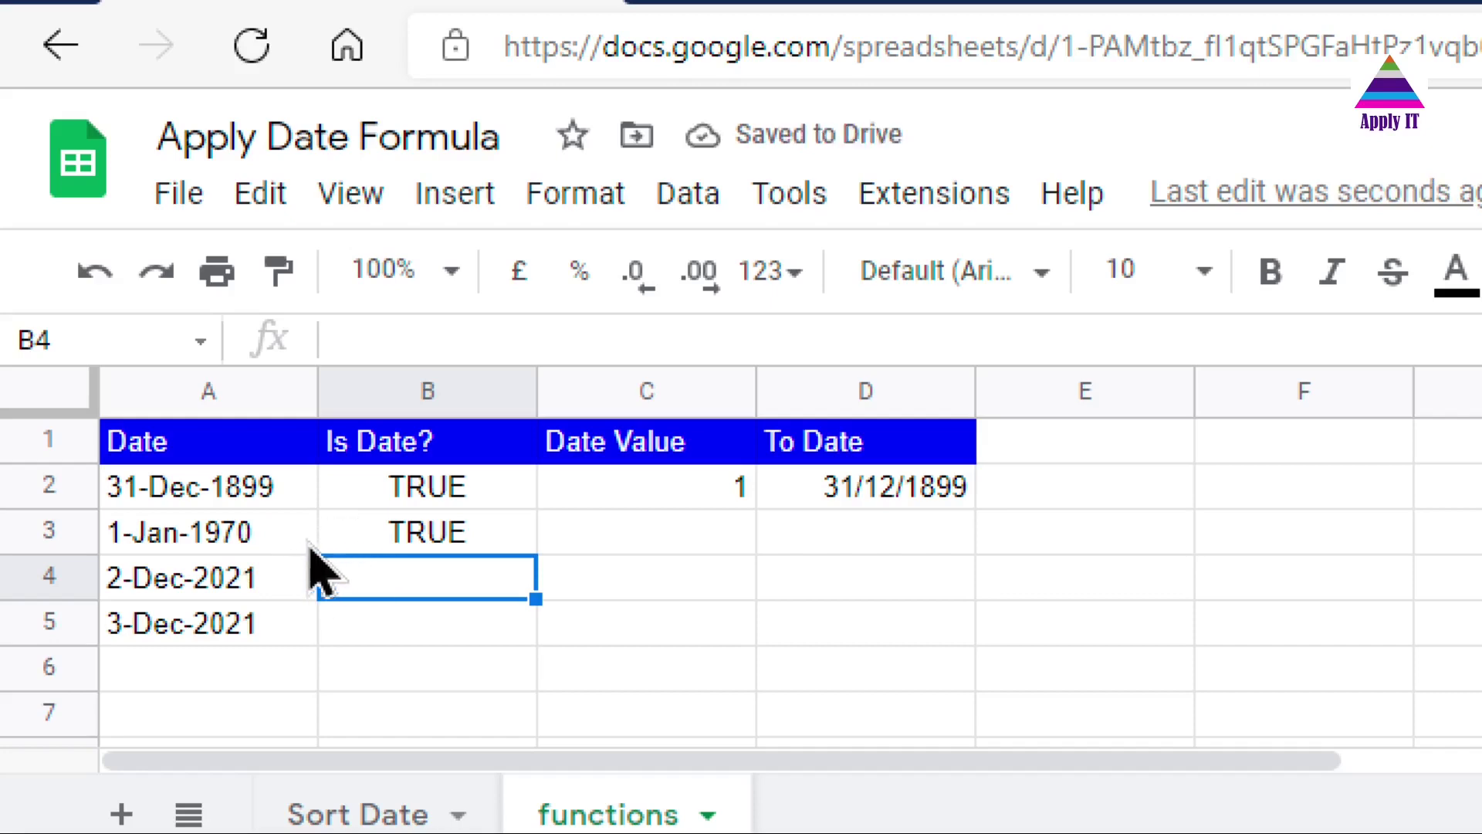
Change the entry in A3 to the invalid date text 1-JanU-1970 to test the ISDATE formula
left_click(270, 546)
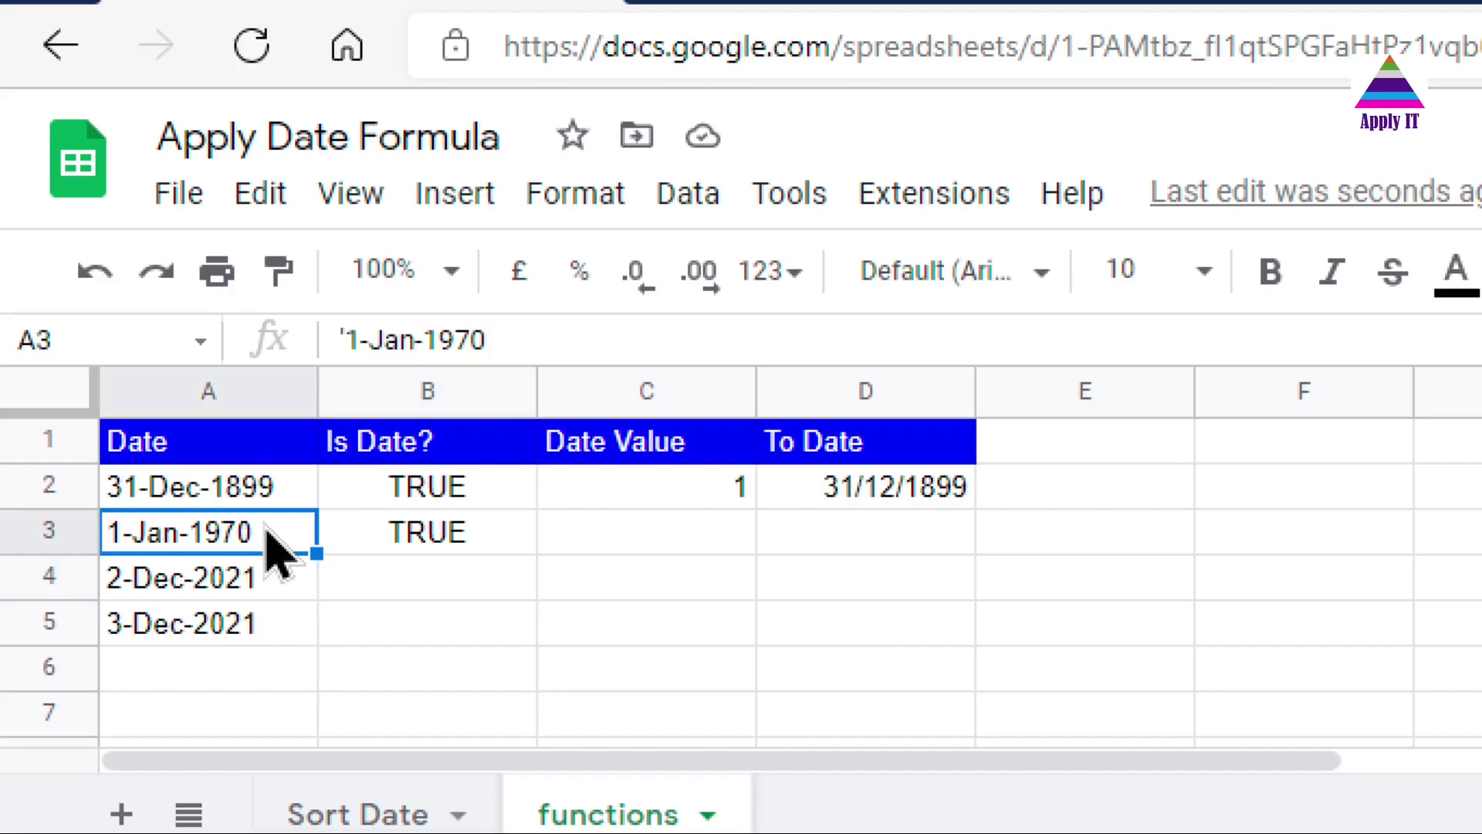
double_click(266, 527)
key("Left")
key("Left")
key("Left")
key("Left")
key("Left")
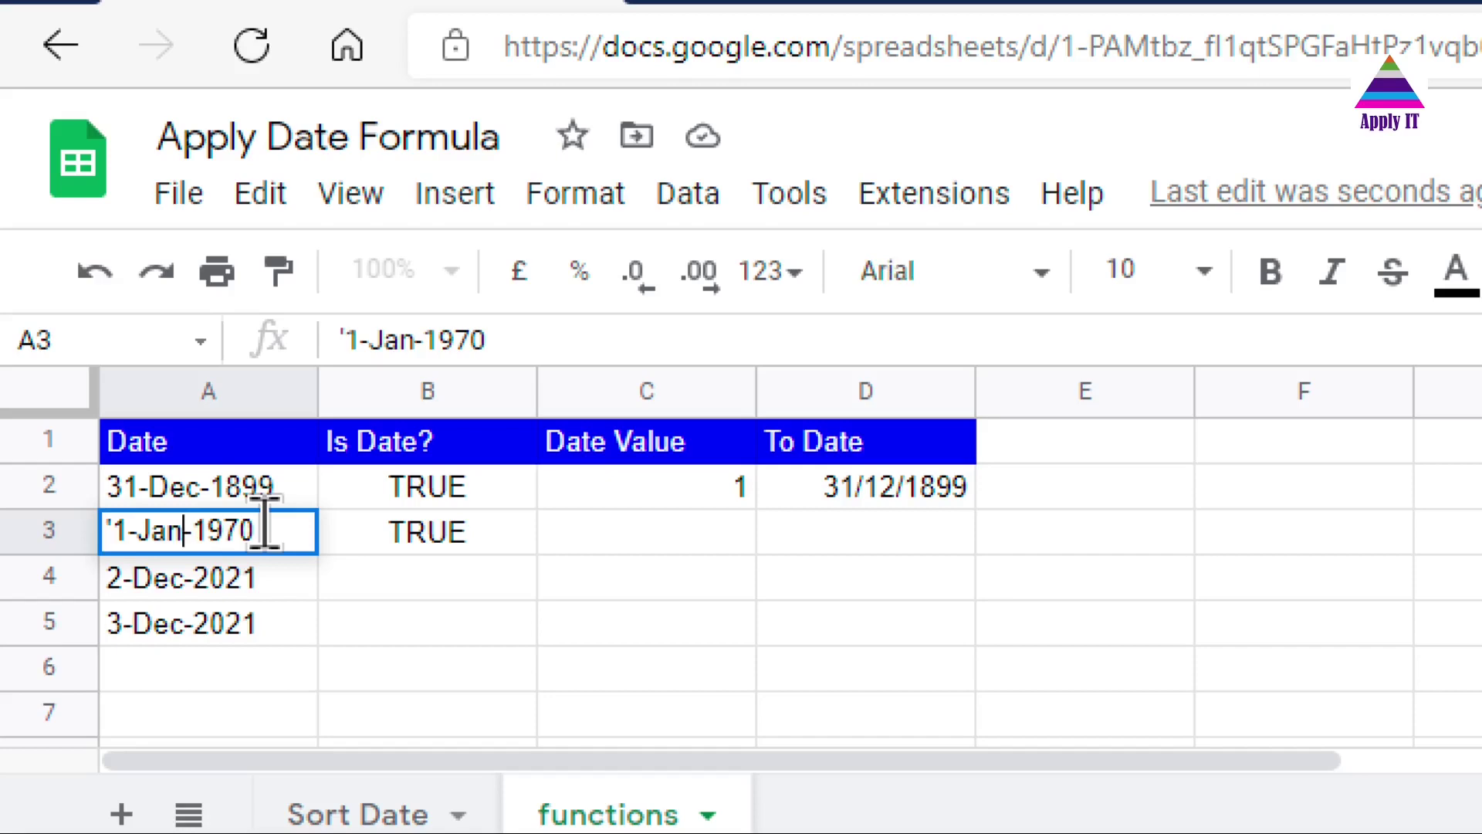
type("U")
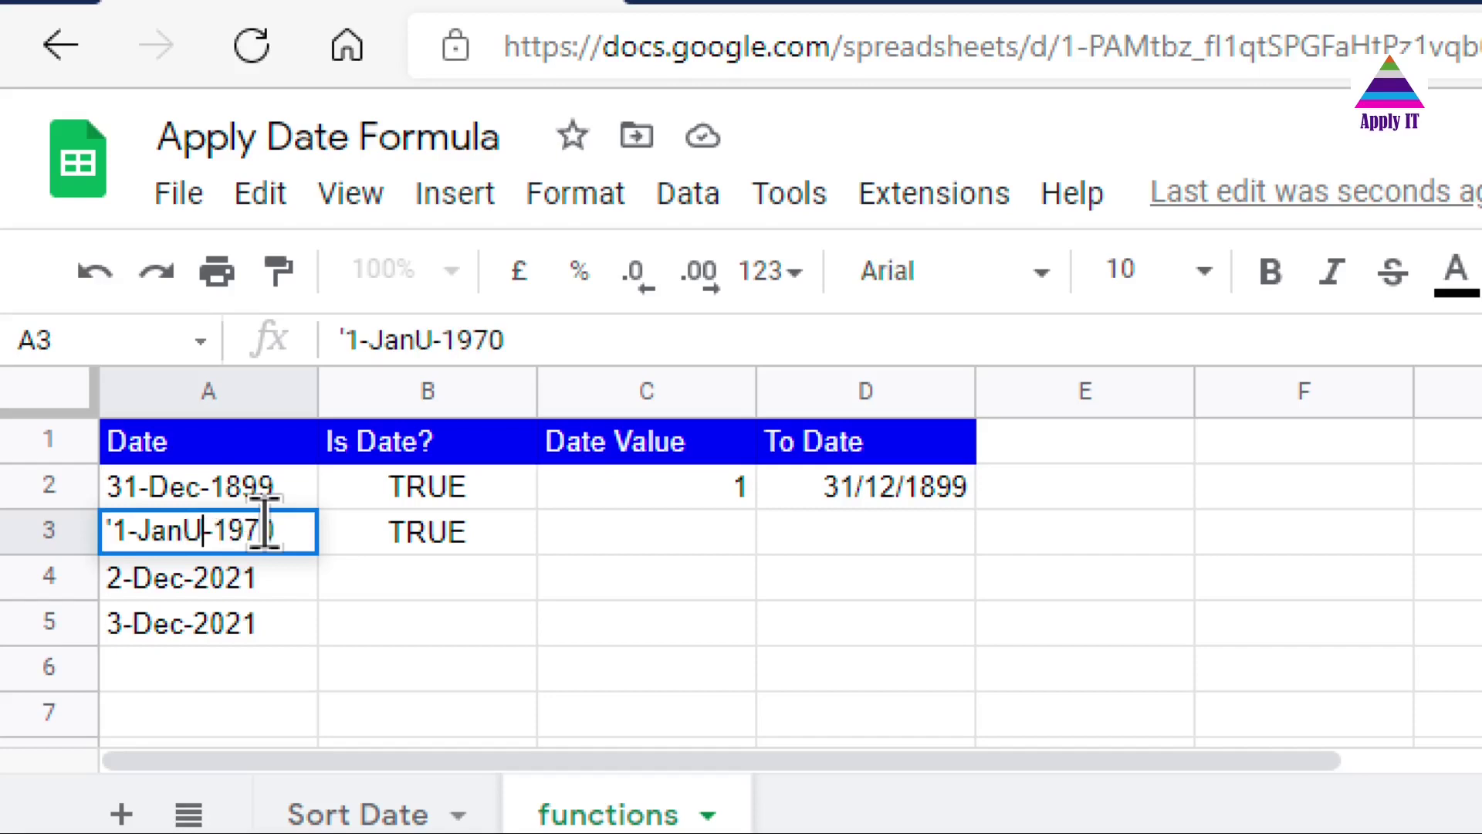
key("Return")
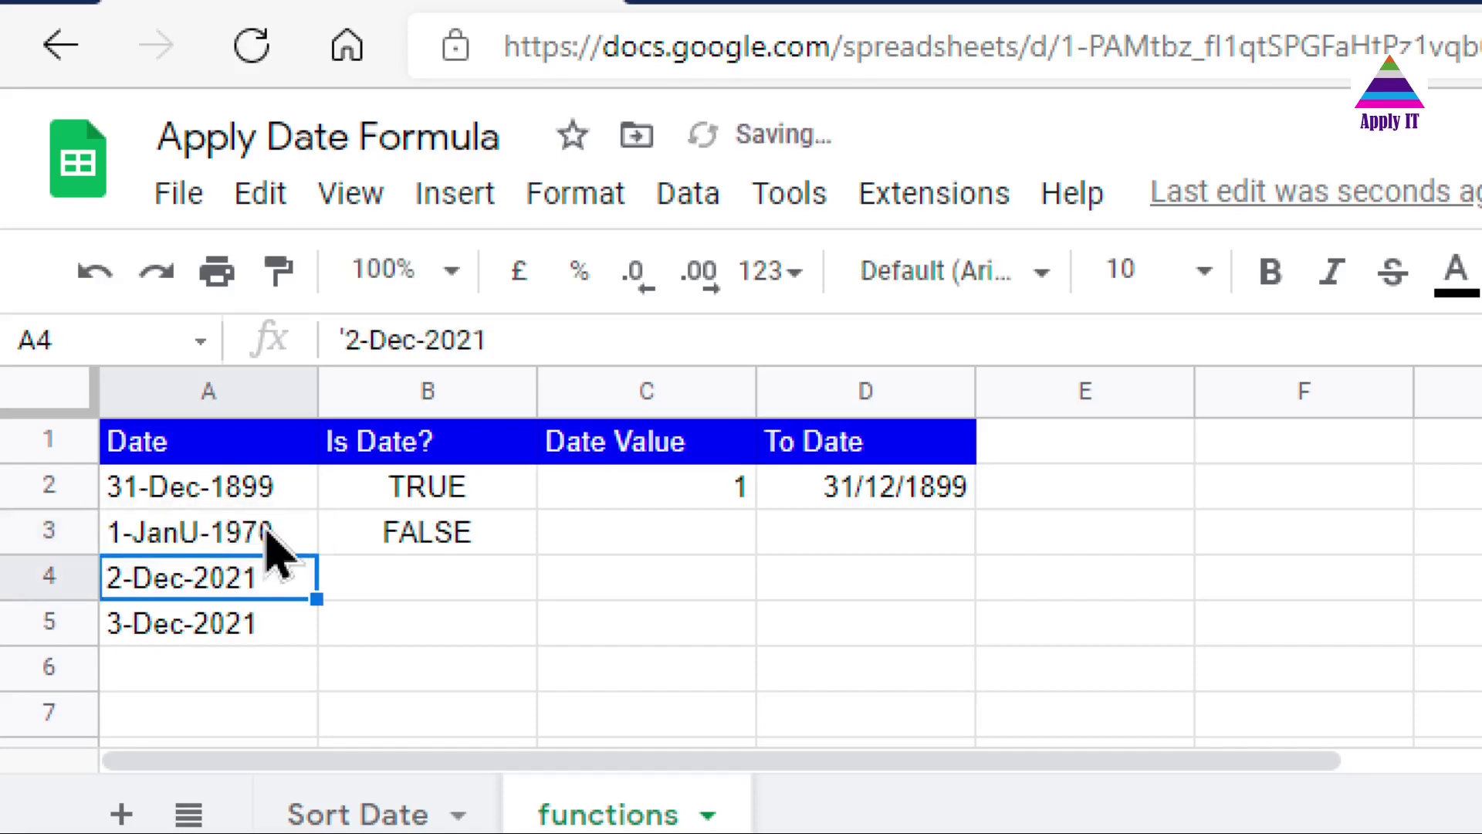
Check the ISDATE formula in B3 and undo the edit to the date in A3
left_click(450, 545)
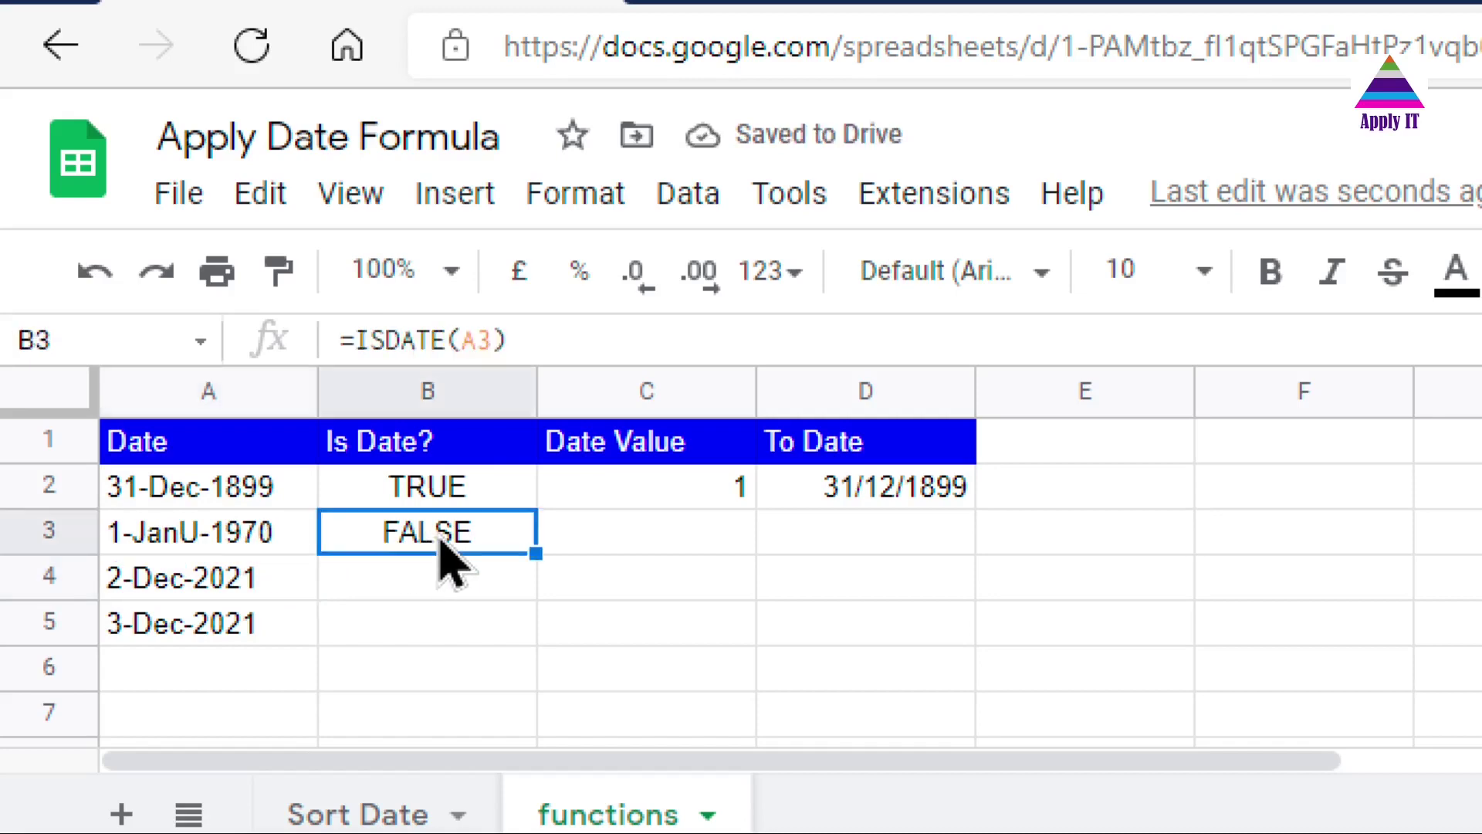
key("Left")
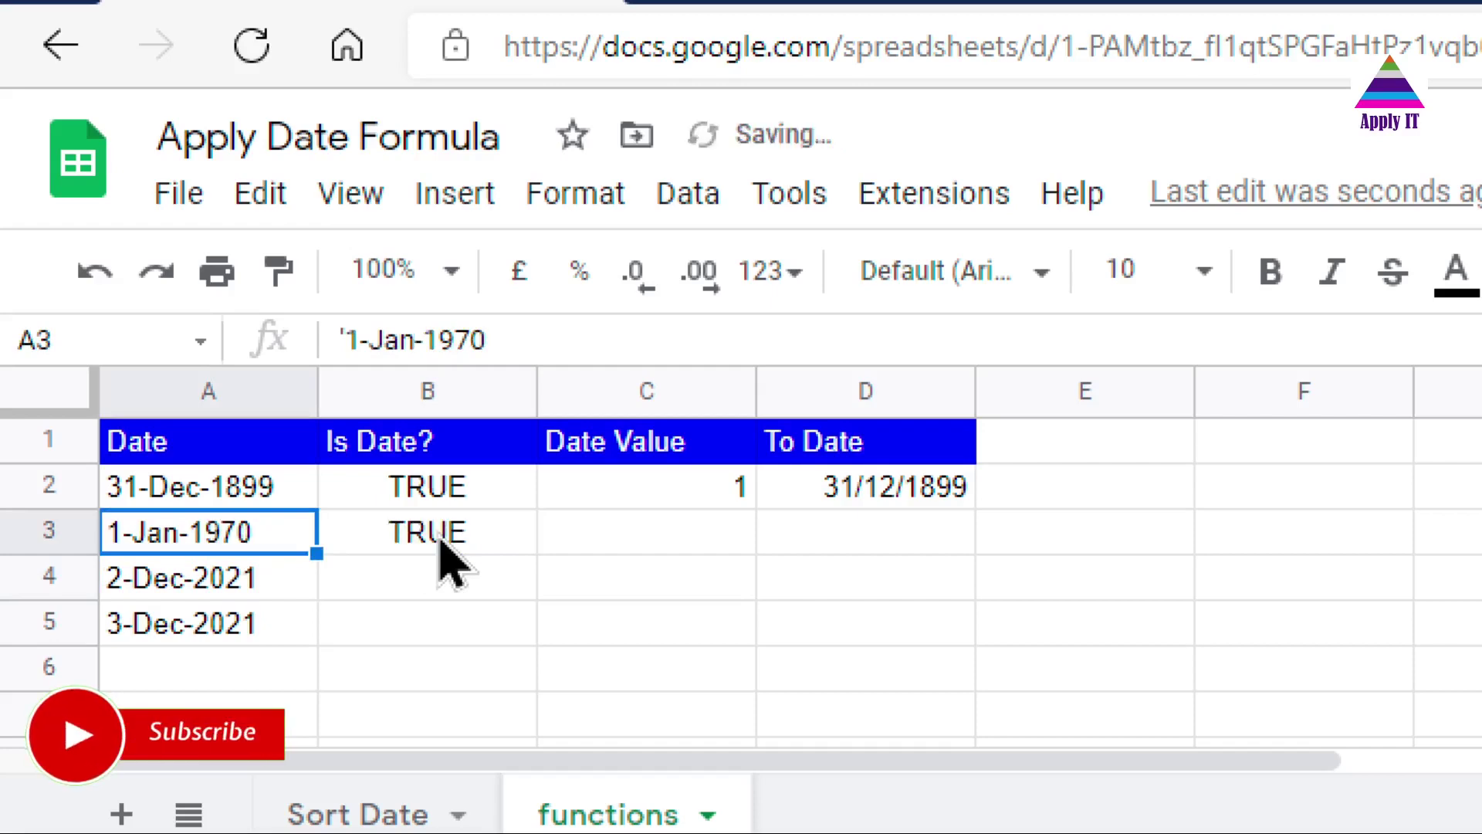
key("Right")
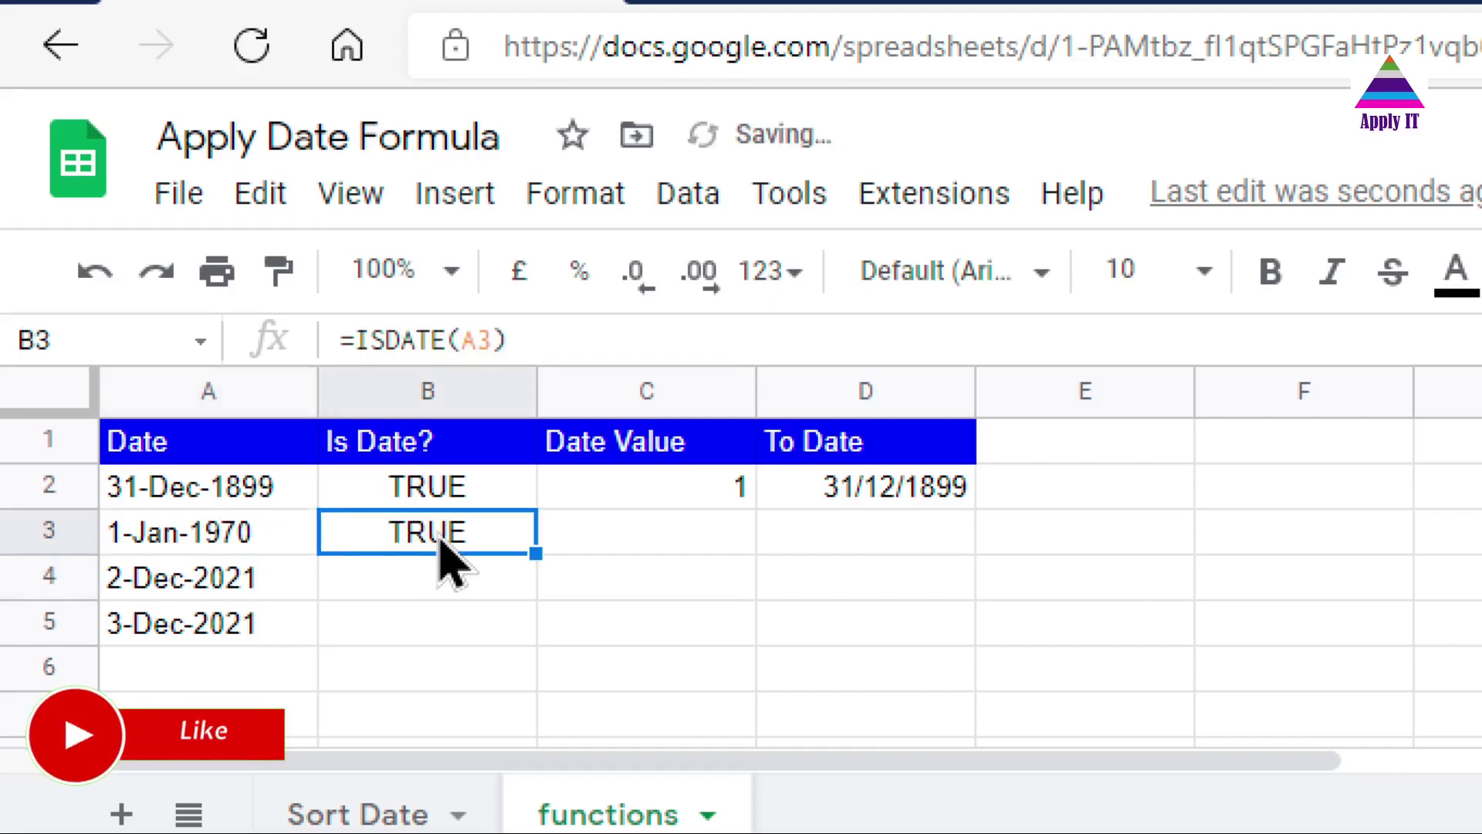
Enter =DATEVALUE(A3) in cell C3 to convert the date text in A3 to its serial number
left_click(662, 555)
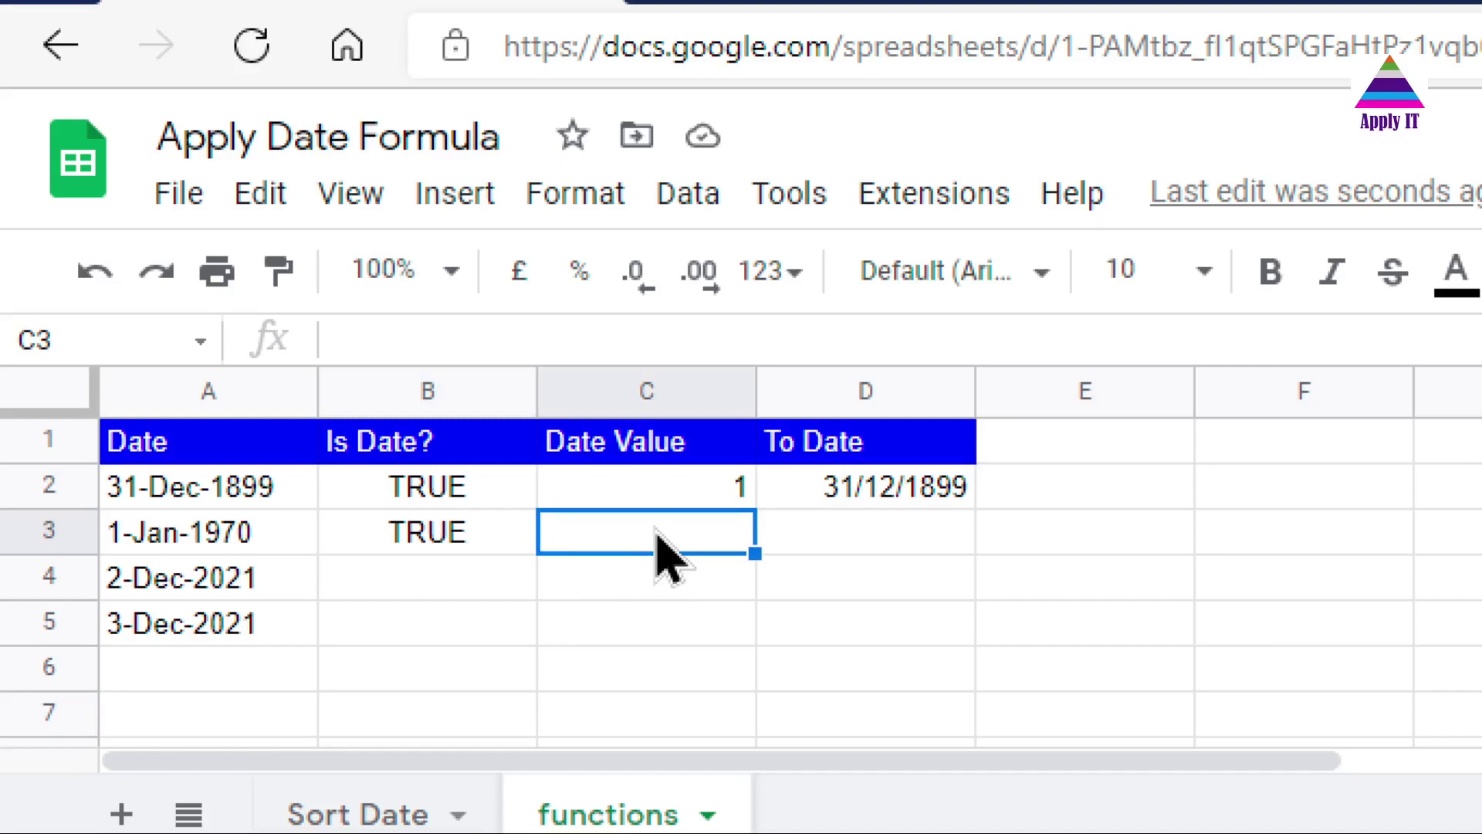
type("=D")
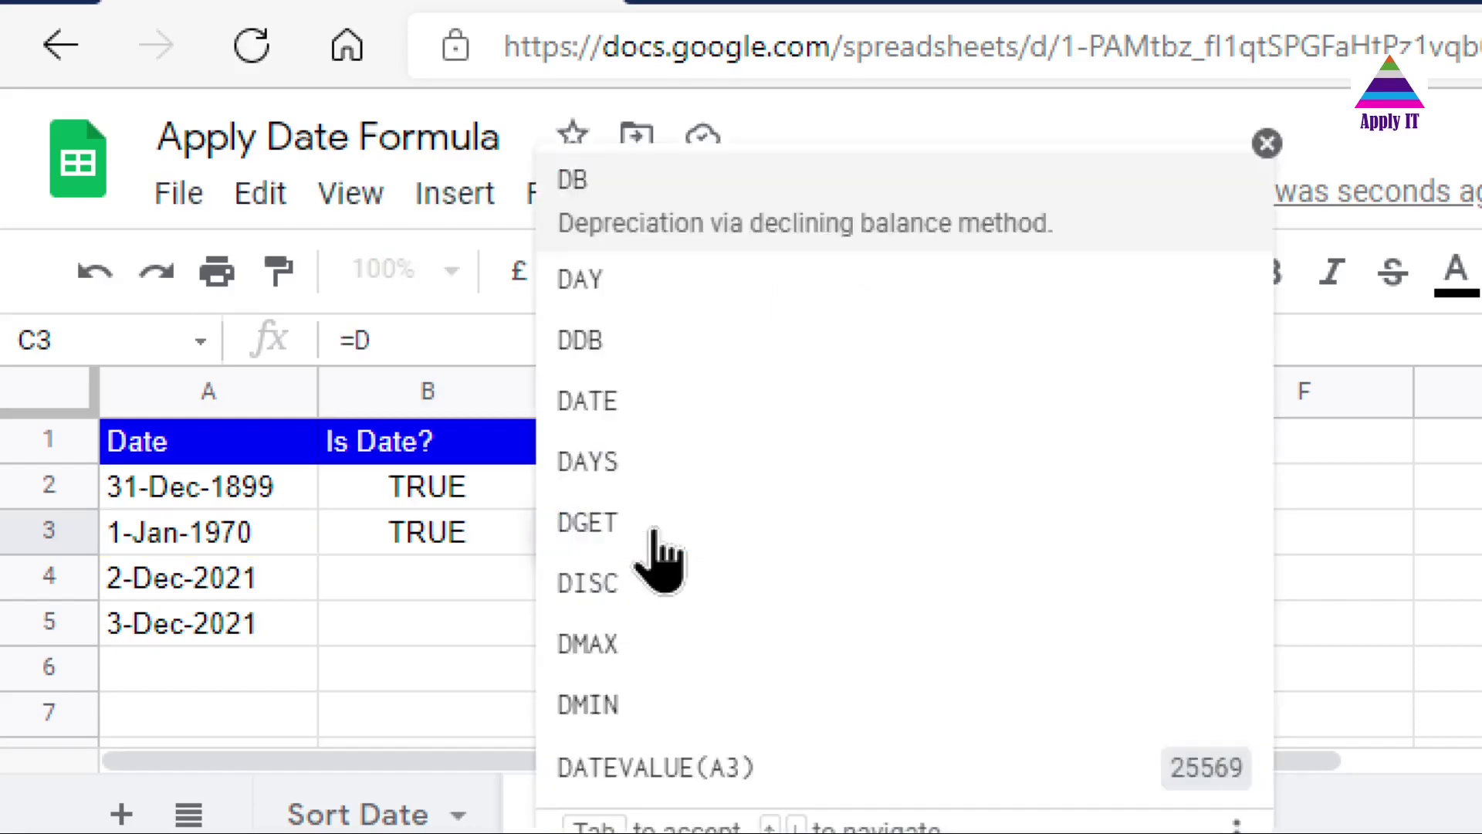
type("ATEVALUE")
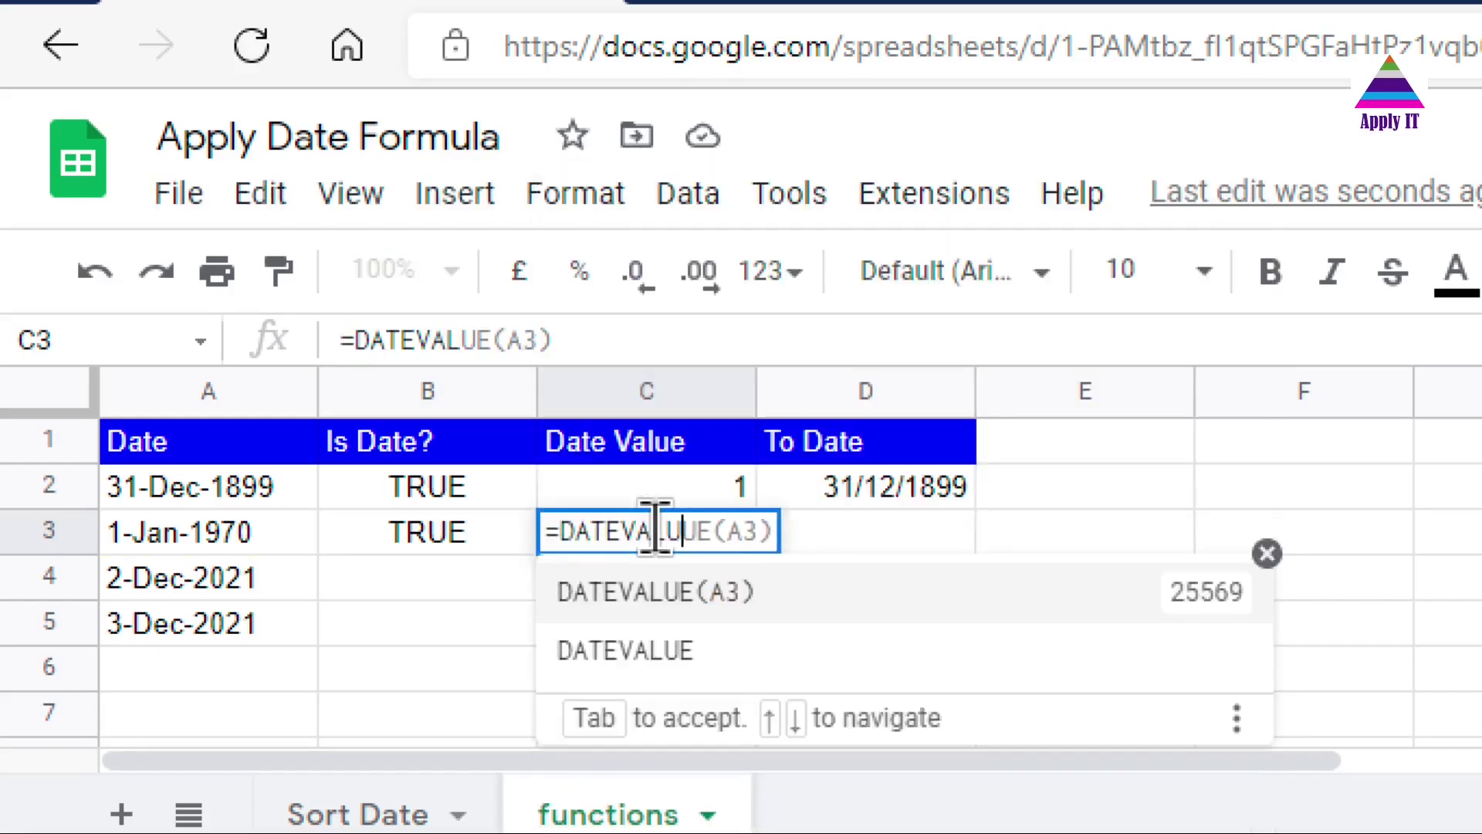
type("(")
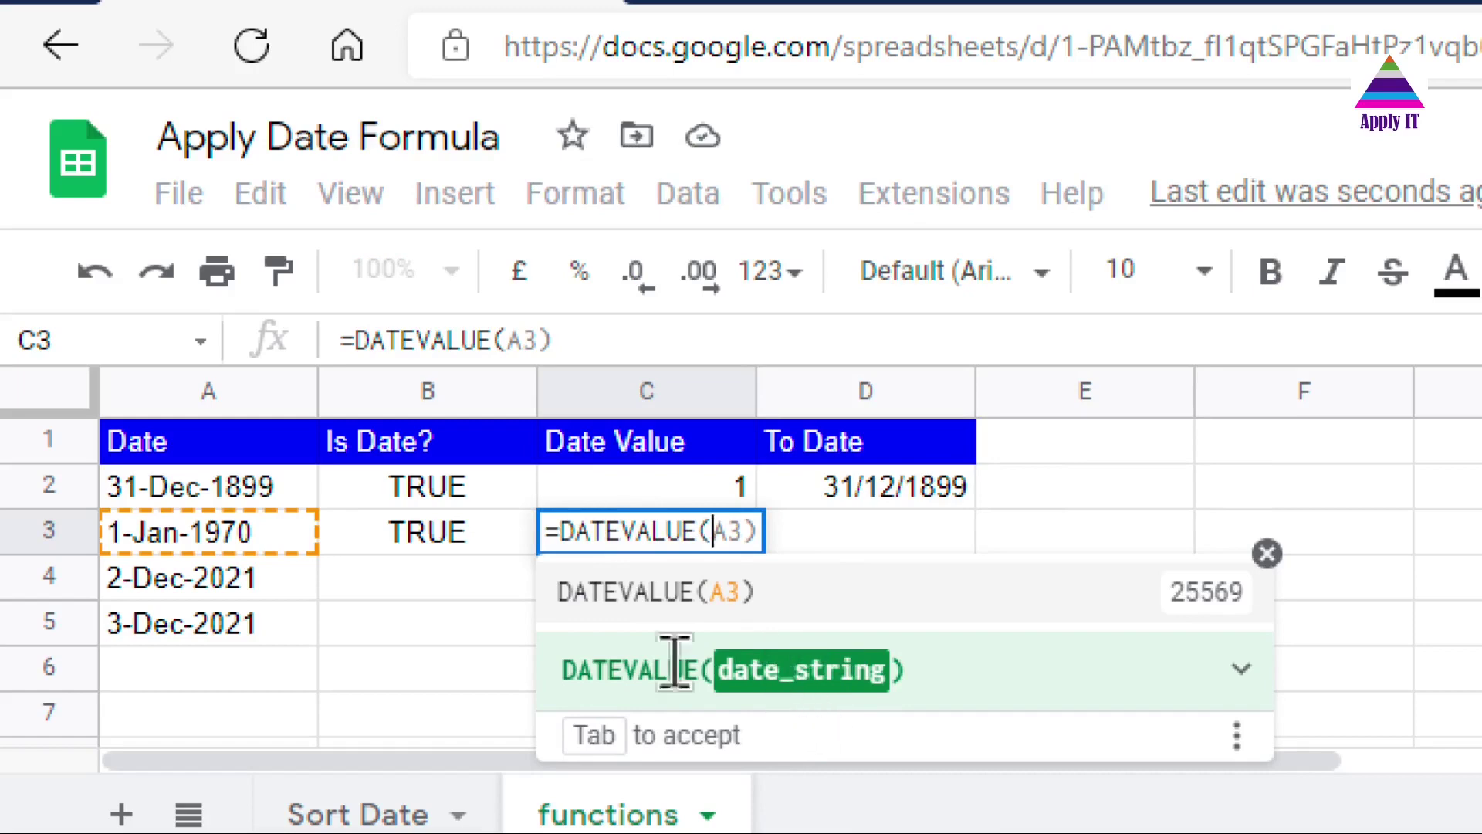
left_click(281, 543)
type(")")
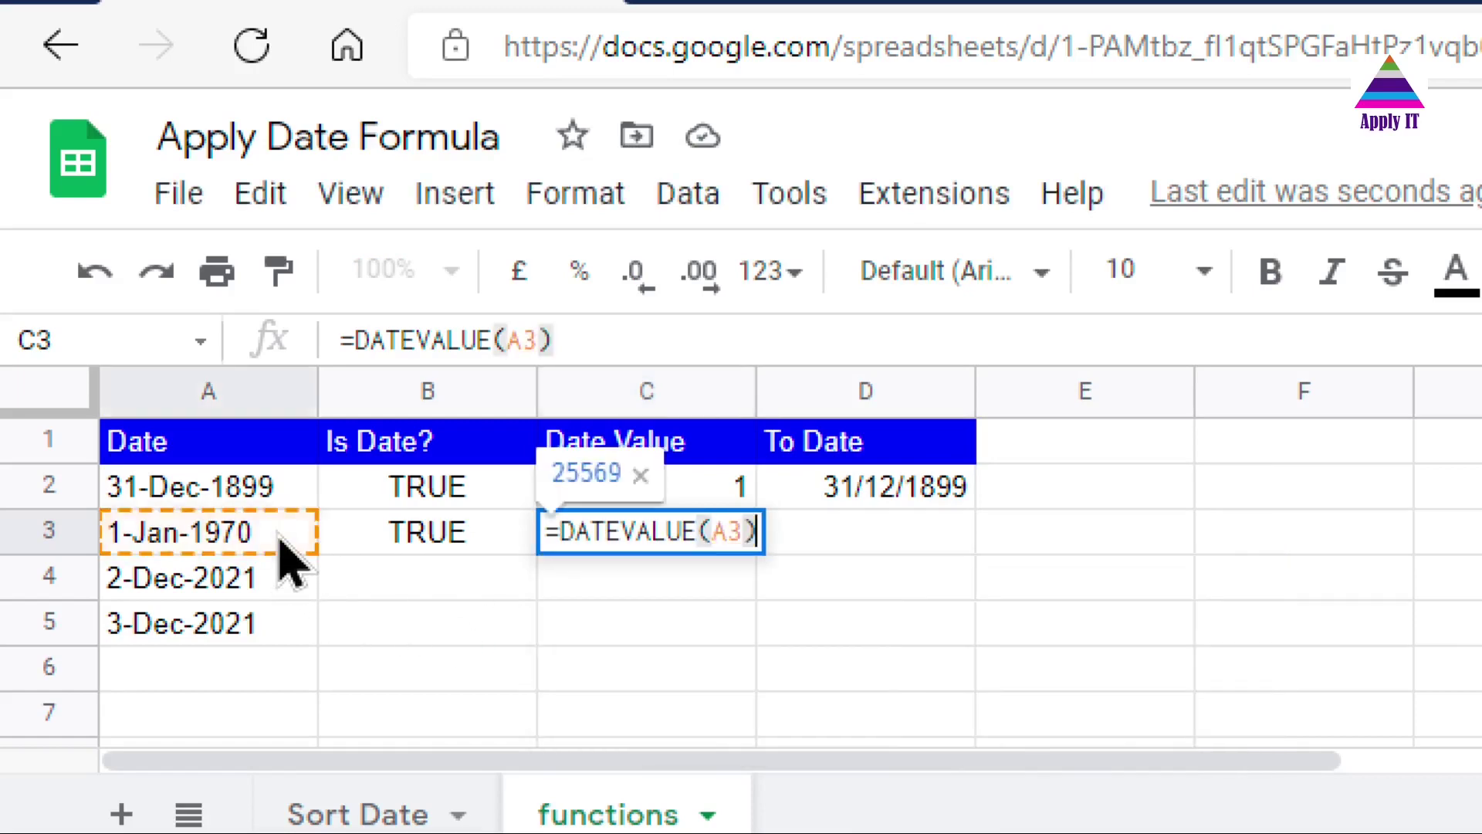
key("Return")
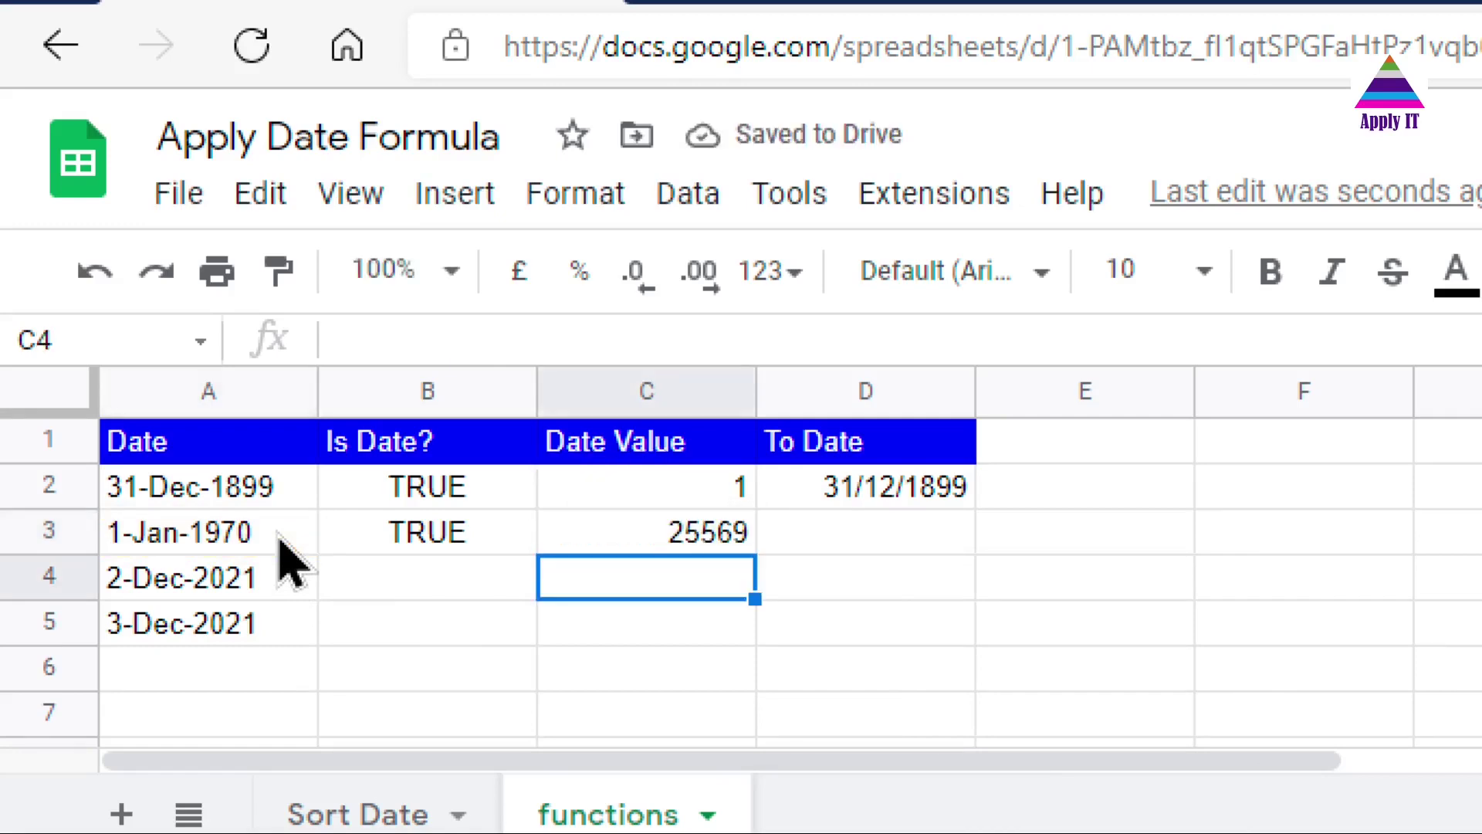
Examine the DATEVALUE formulas in C3 and C2 and compare C2 with the date text in A2
left_click(667, 540)
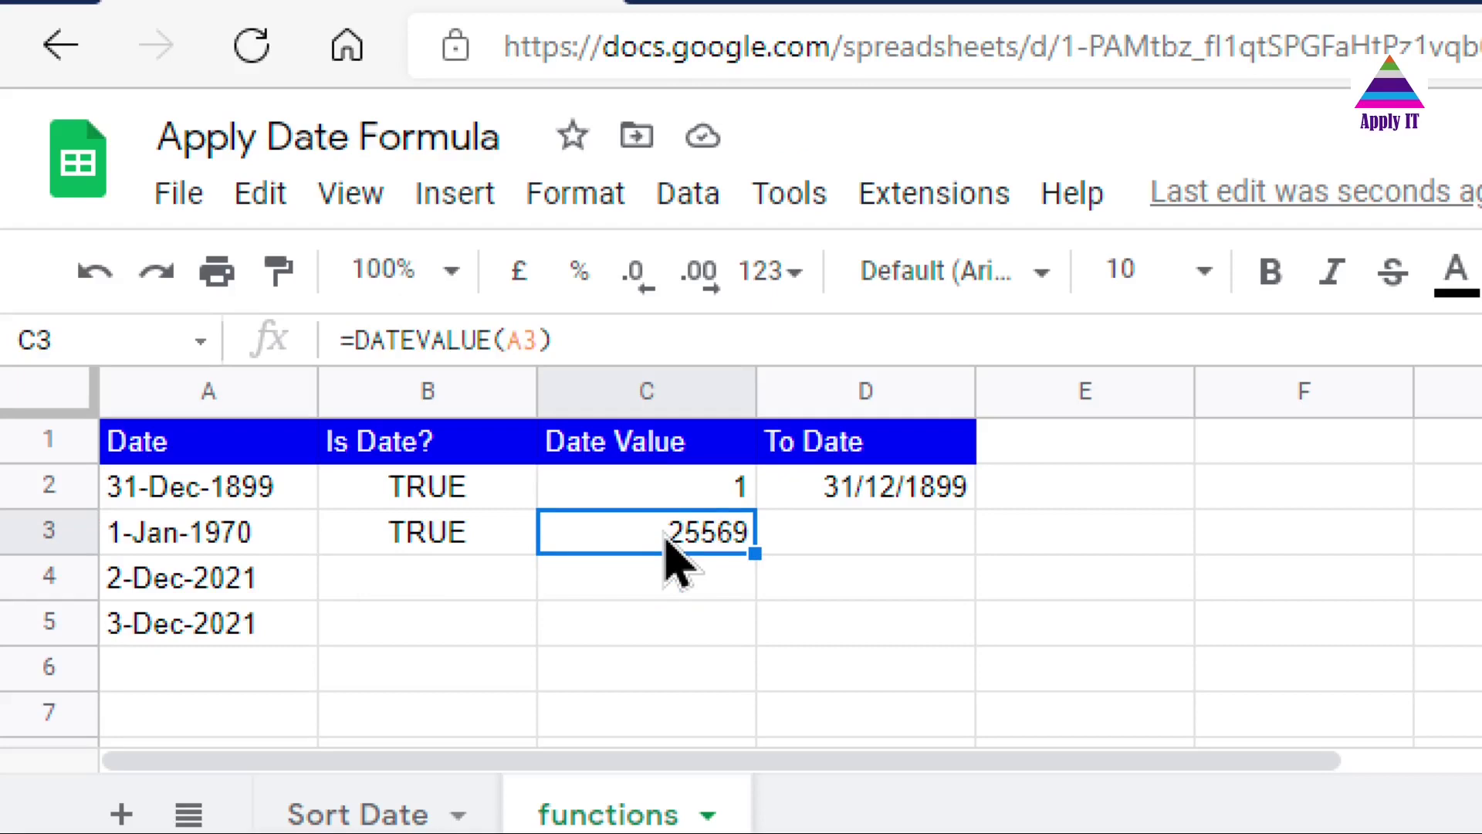
left_click(670, 488)
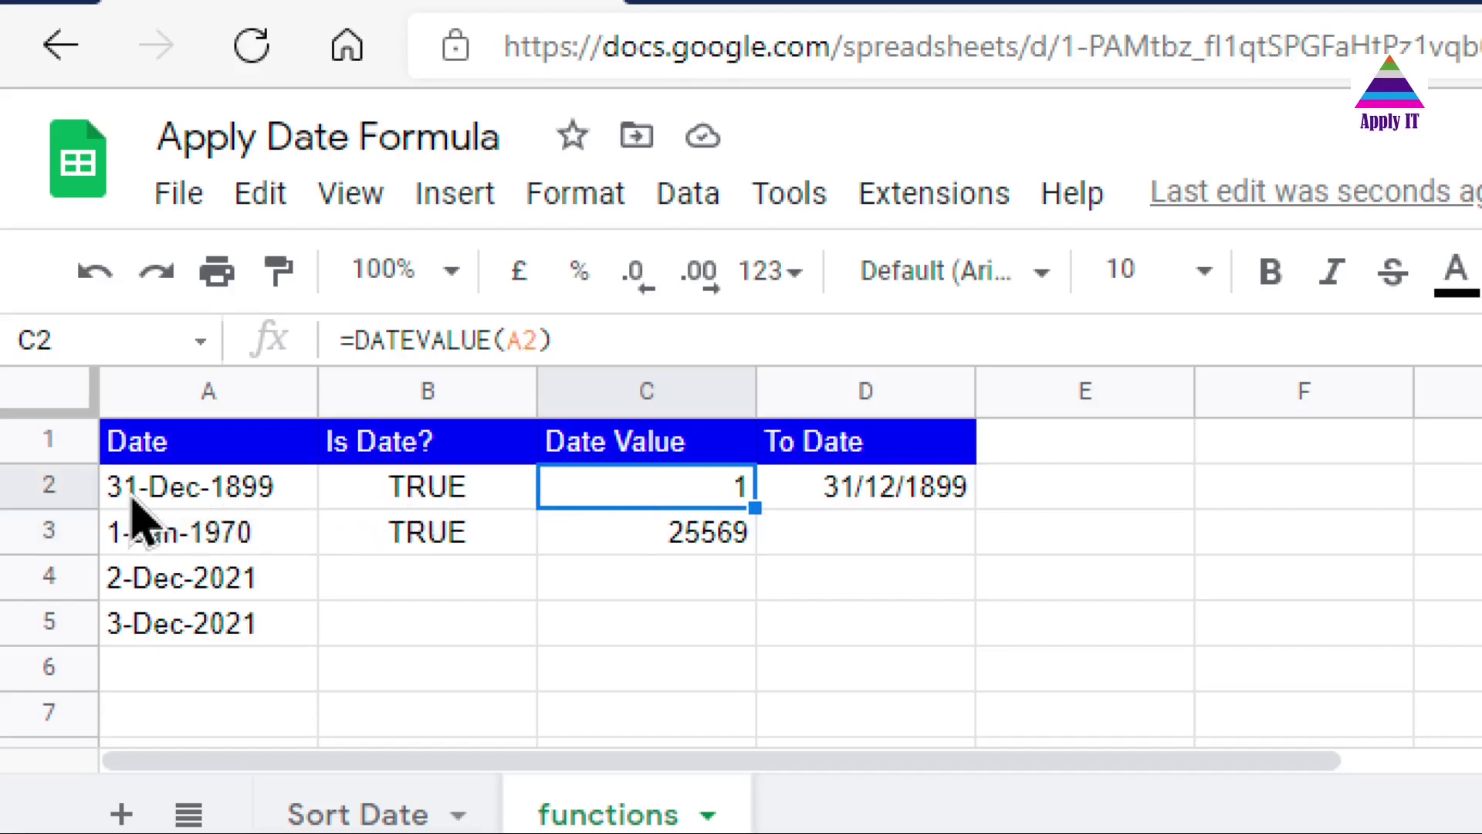
left_click(296, 502)
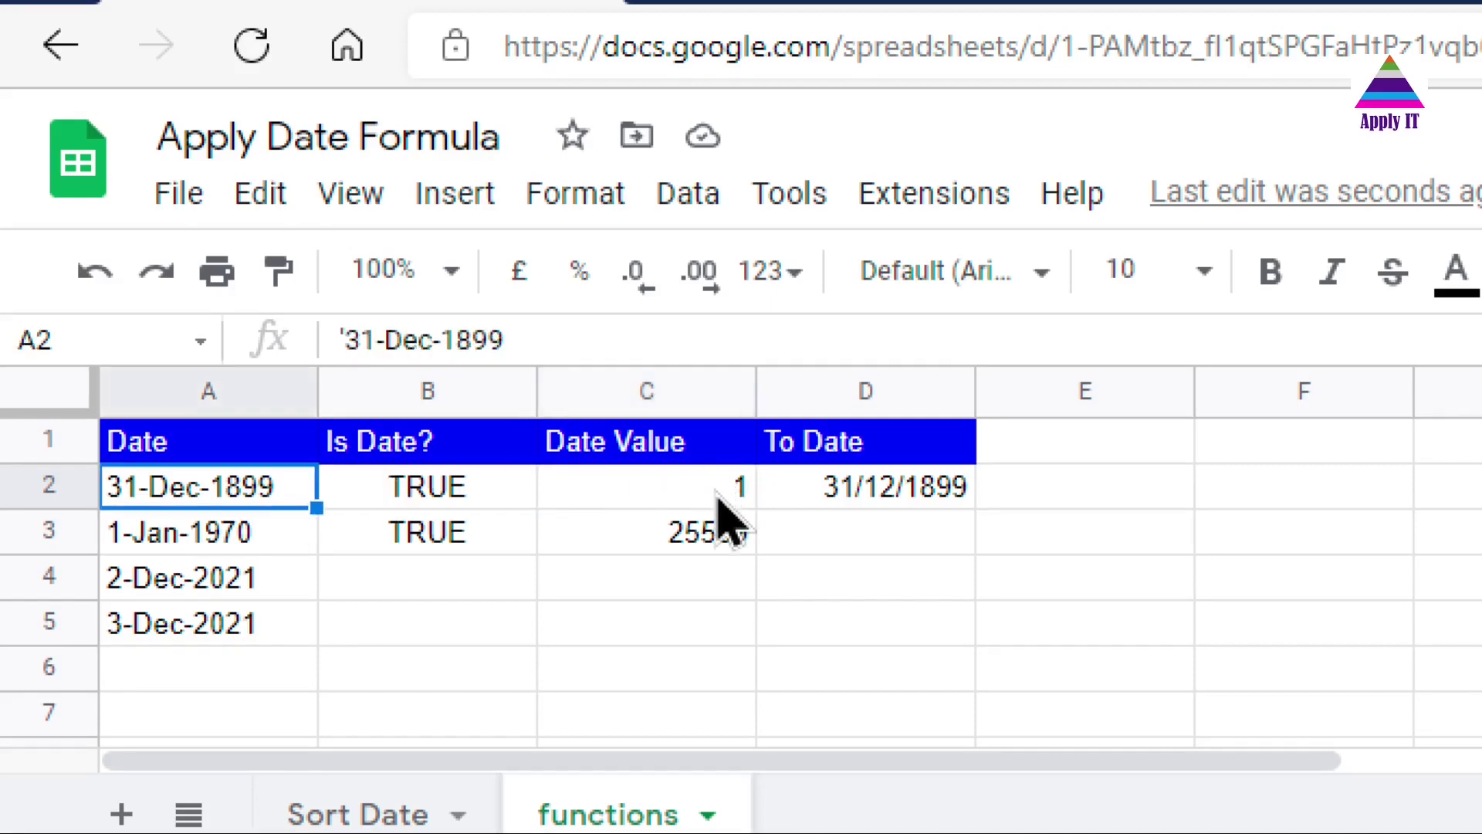
Copy the ISDATE and DATEVALUE formulas from B3:C3 into rows 4 and 5 (B4:C5)
left_click(701, 533)
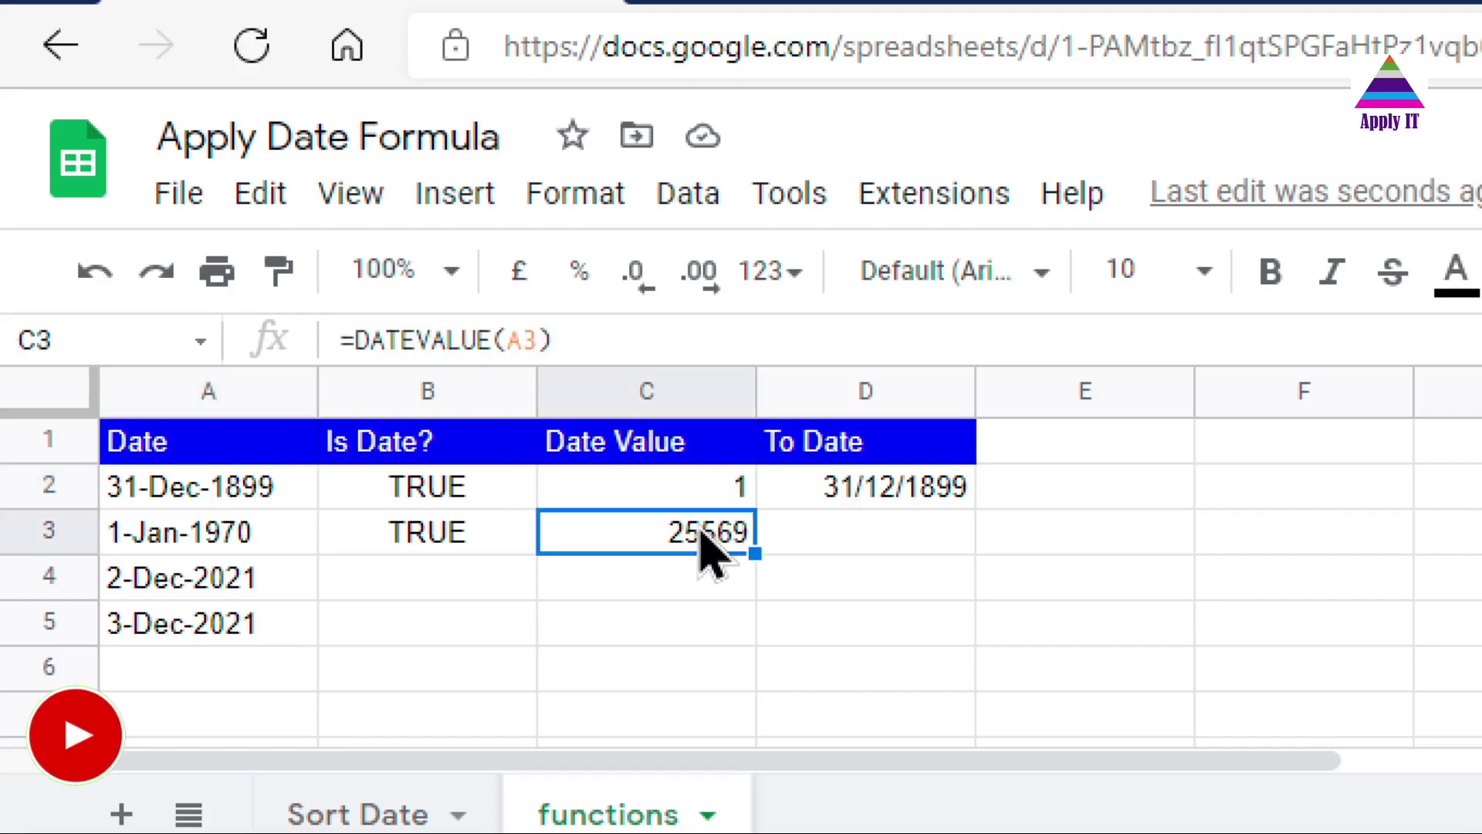
key("Left")
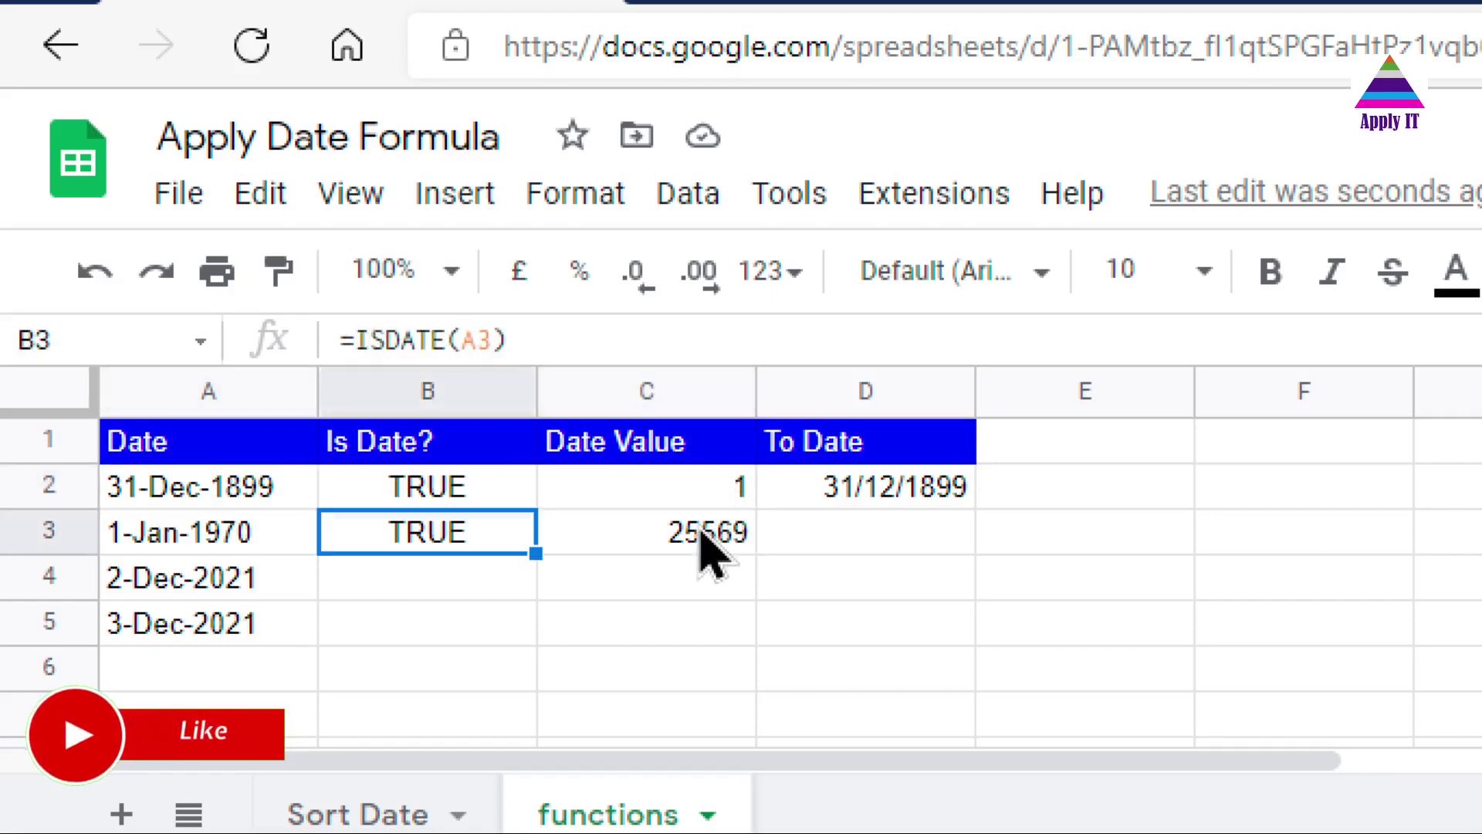
key("shift+Right")
key("ctrl+c")
key("Down")
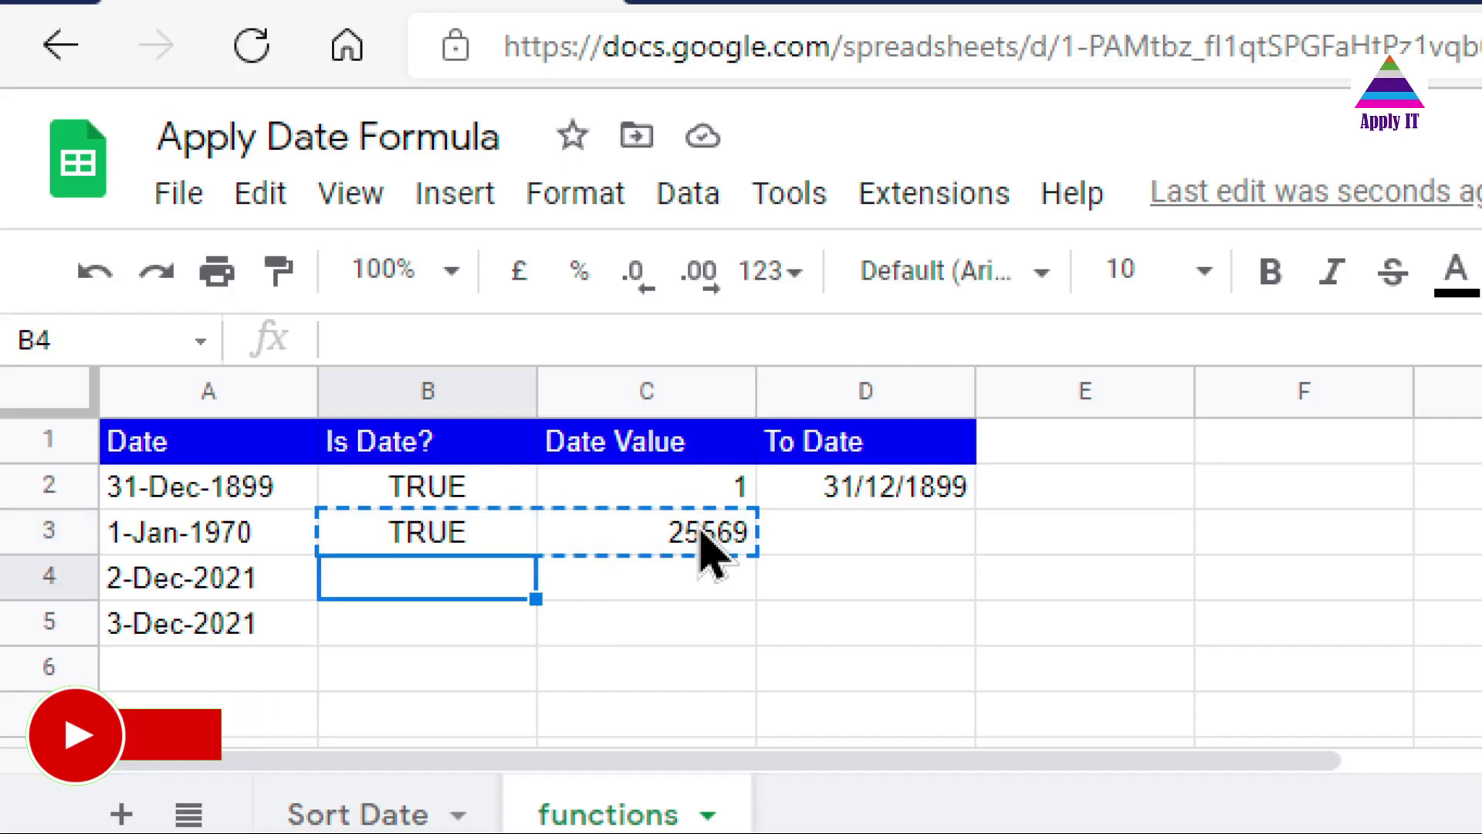
key("shift+Down")
key("ctrl+v")
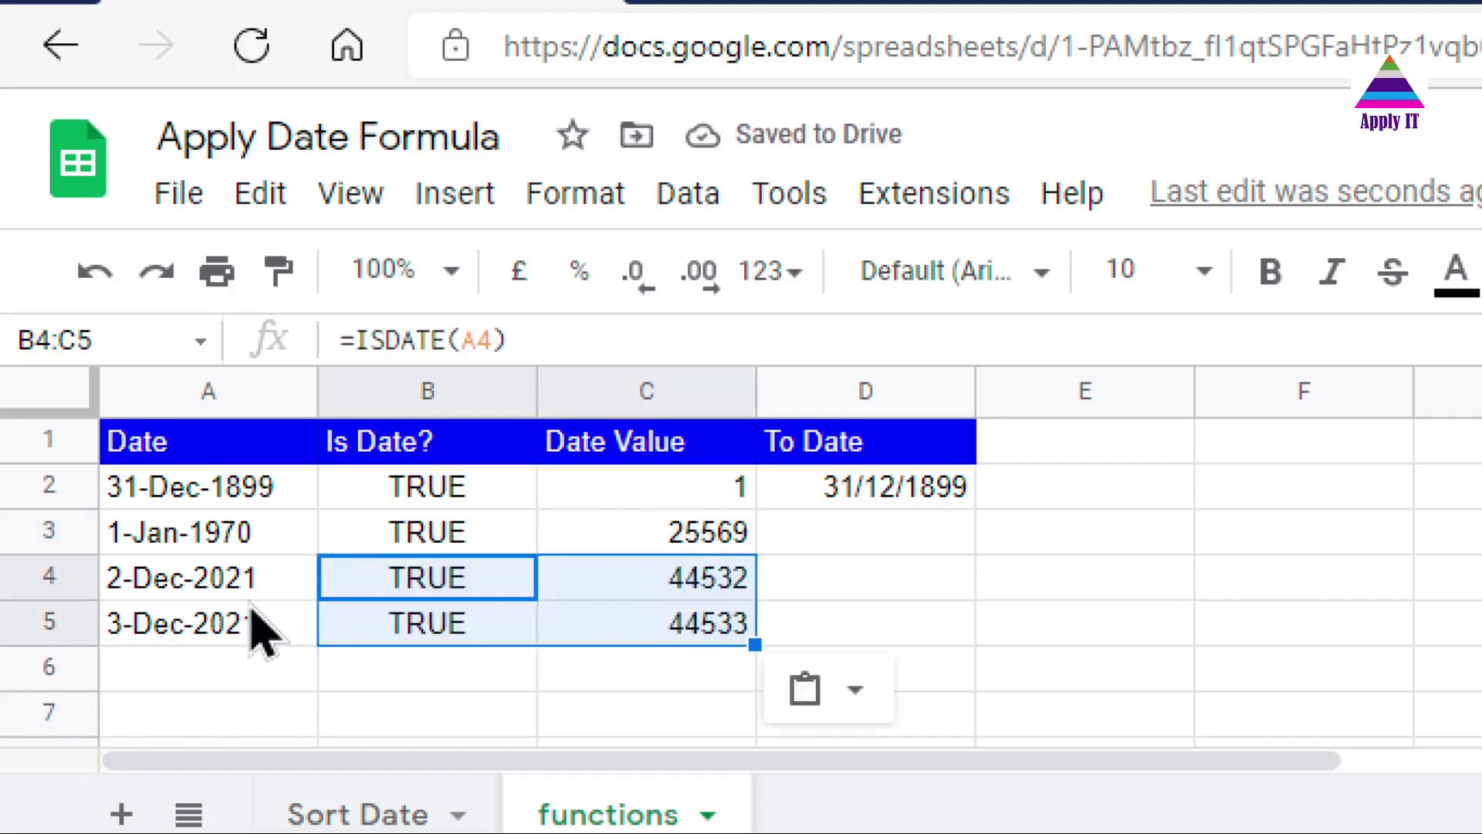
Compare the date texts in A4:A5 with their serial numbers in C4:C5
left_click(245, 583)
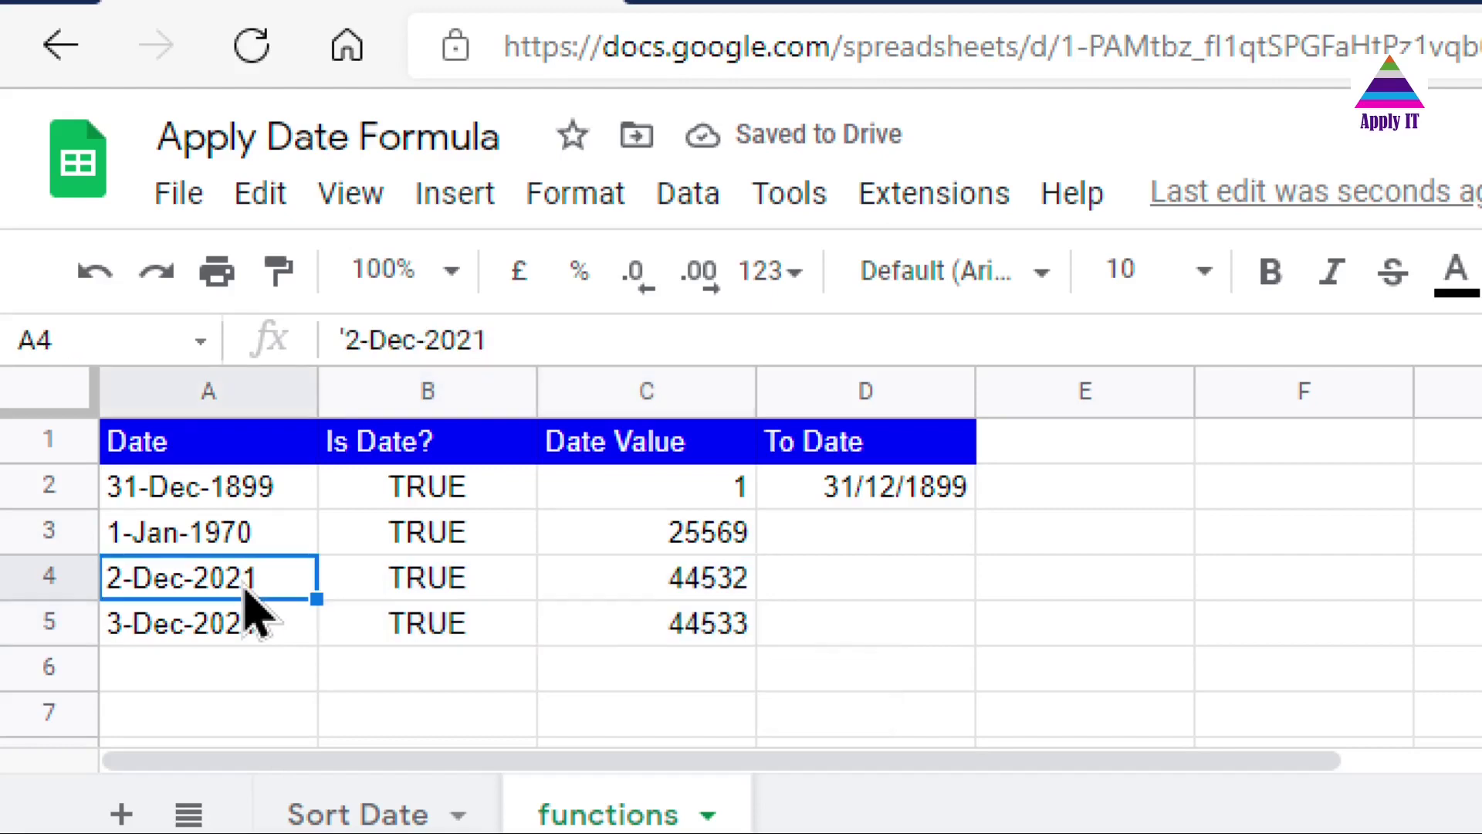
key("shift+Down")
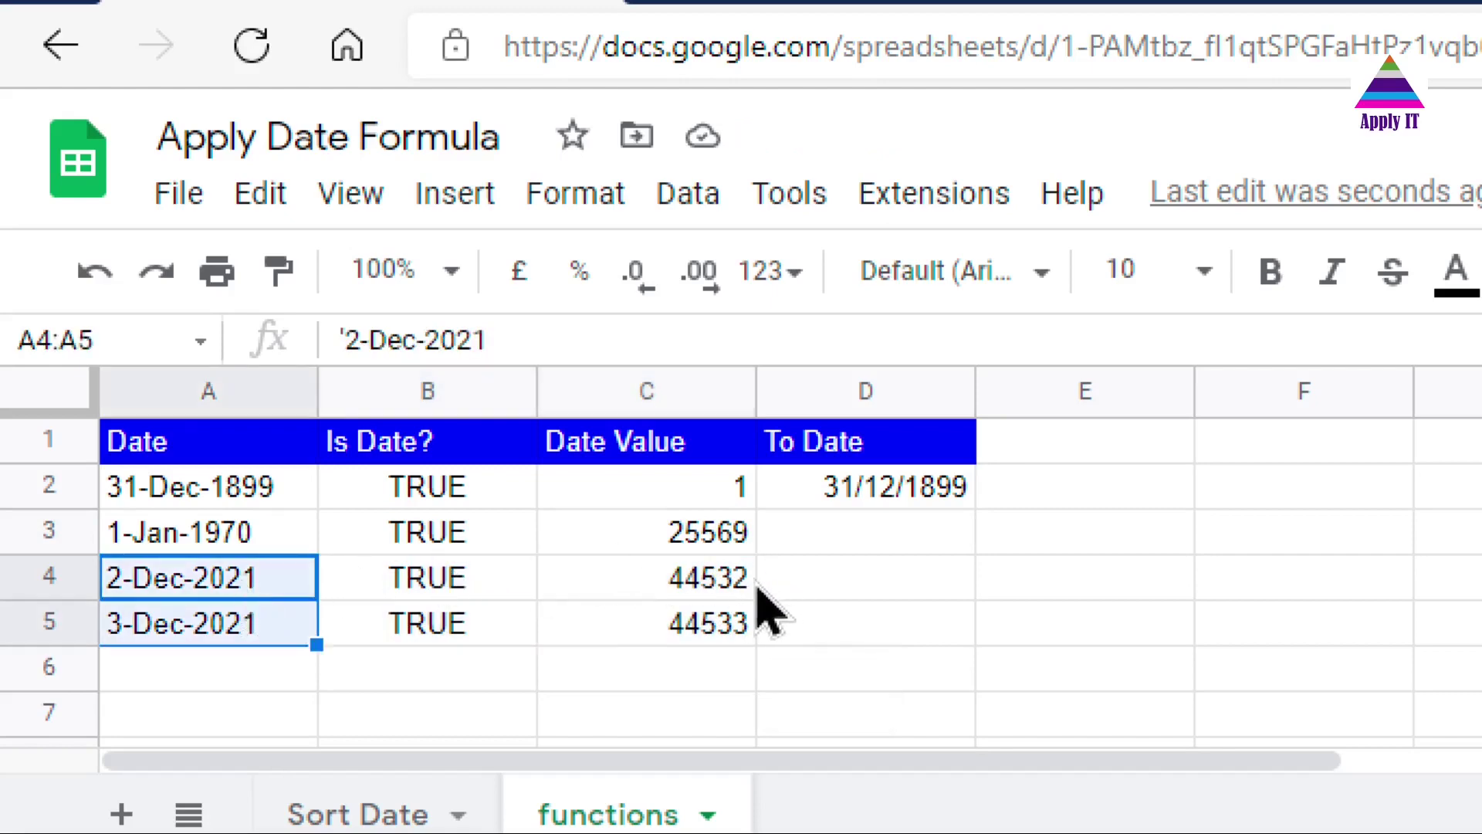
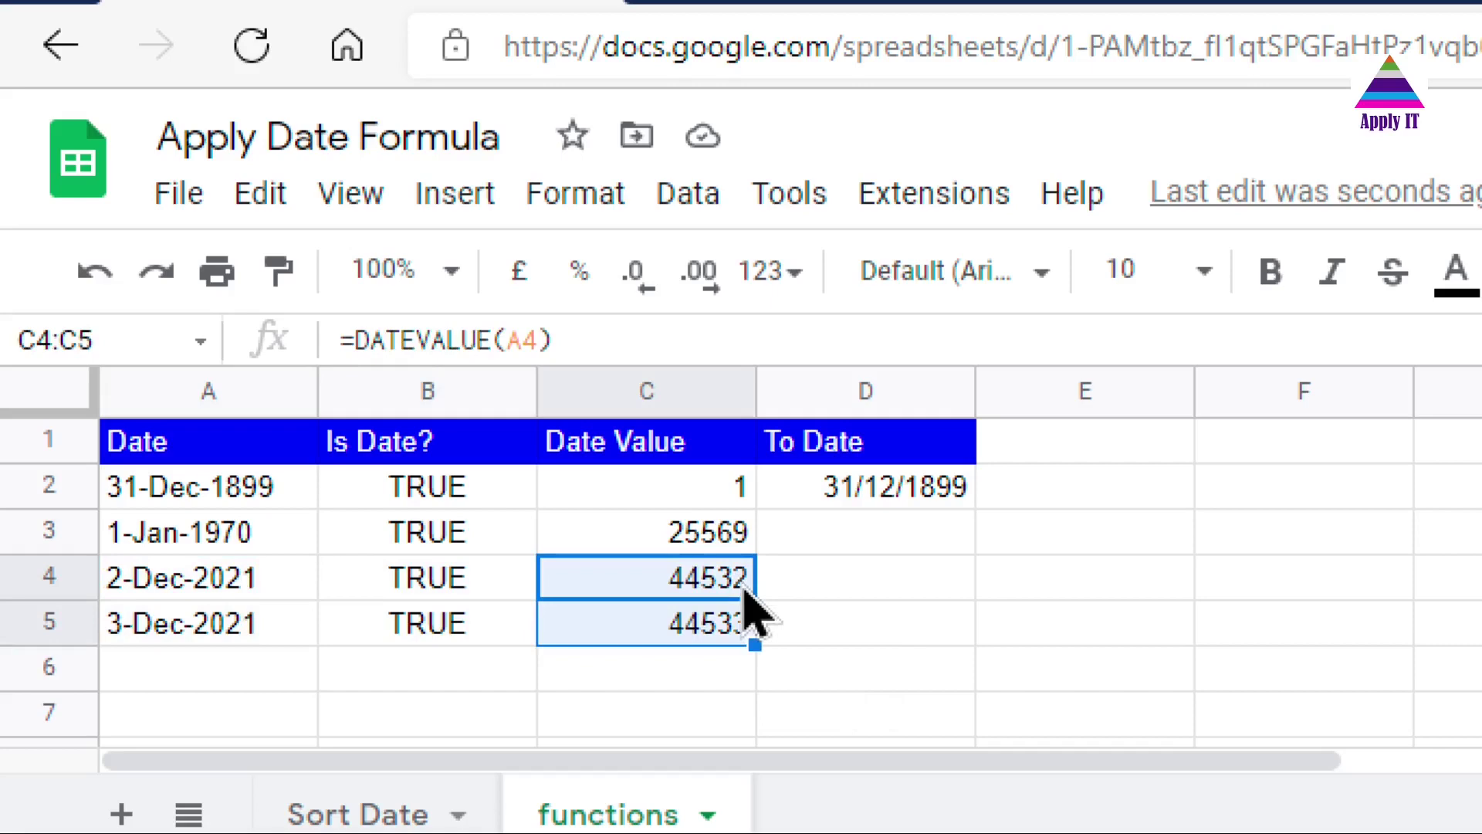
left_click(738, 584)
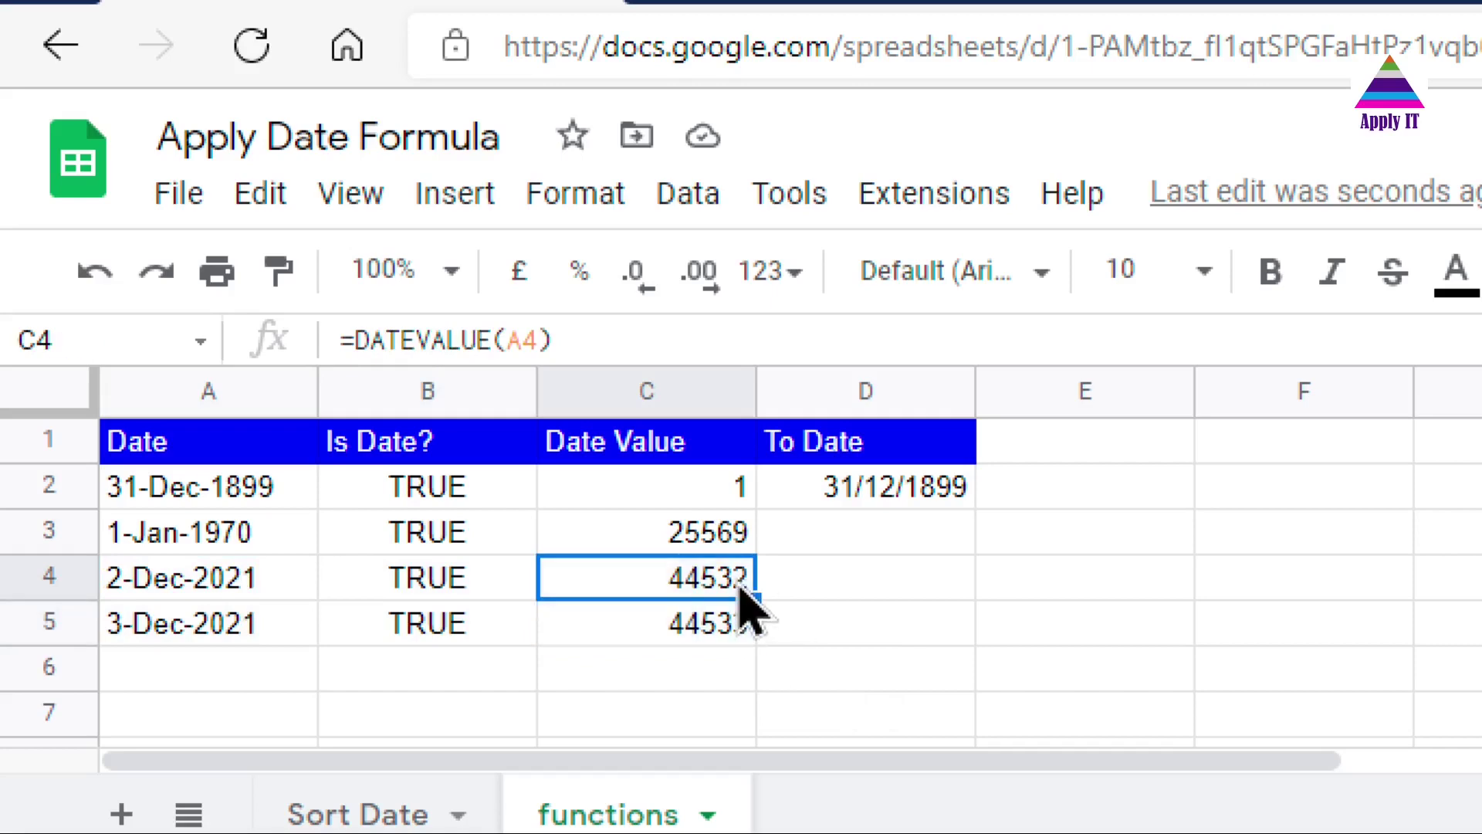
left_click(121, 594)
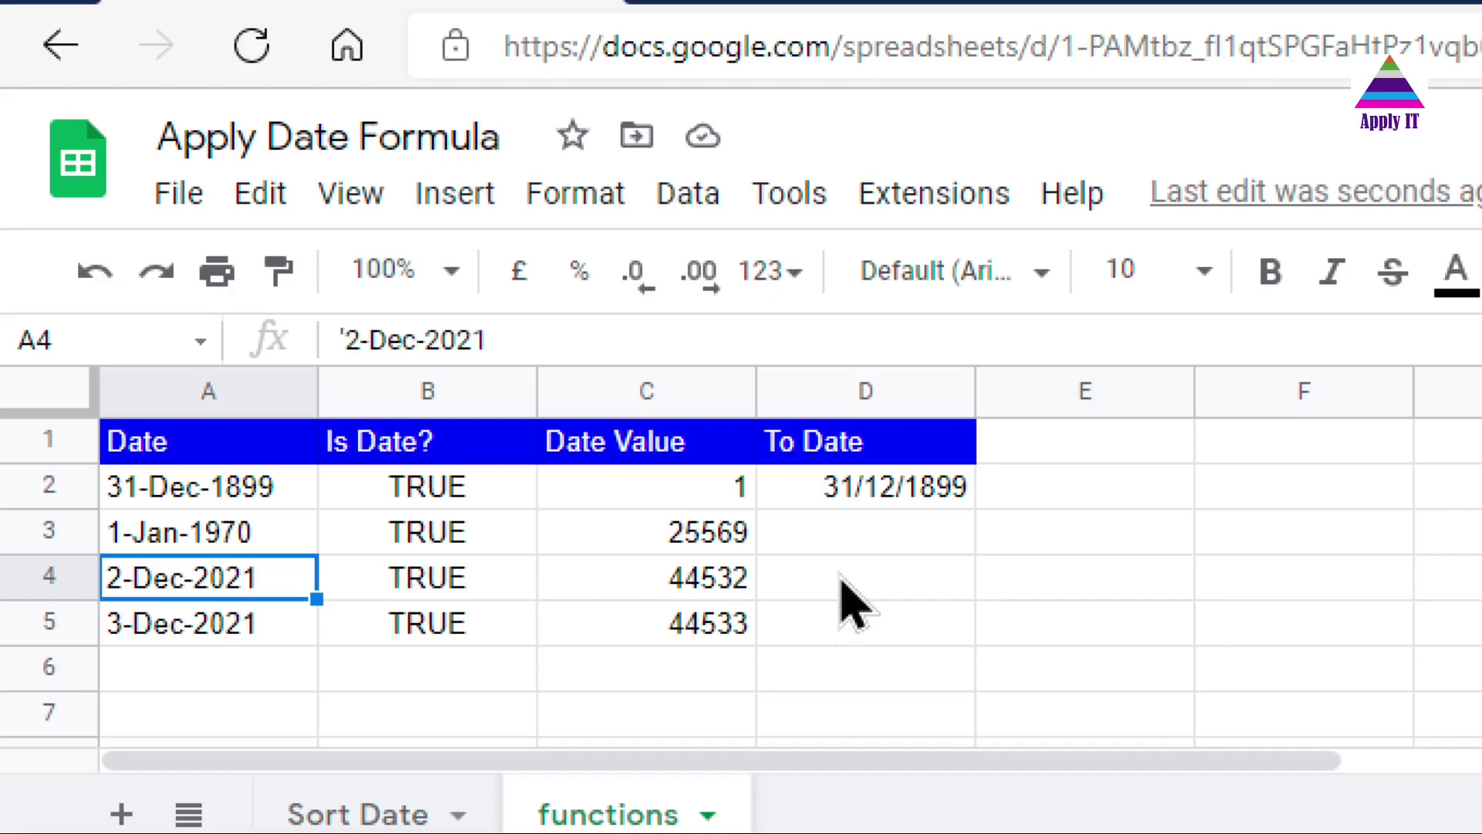
Following the formula in D2, enter =TO_DATE(C3) in cell D3 to convert the serial number back to a date
left_click(845, 538)
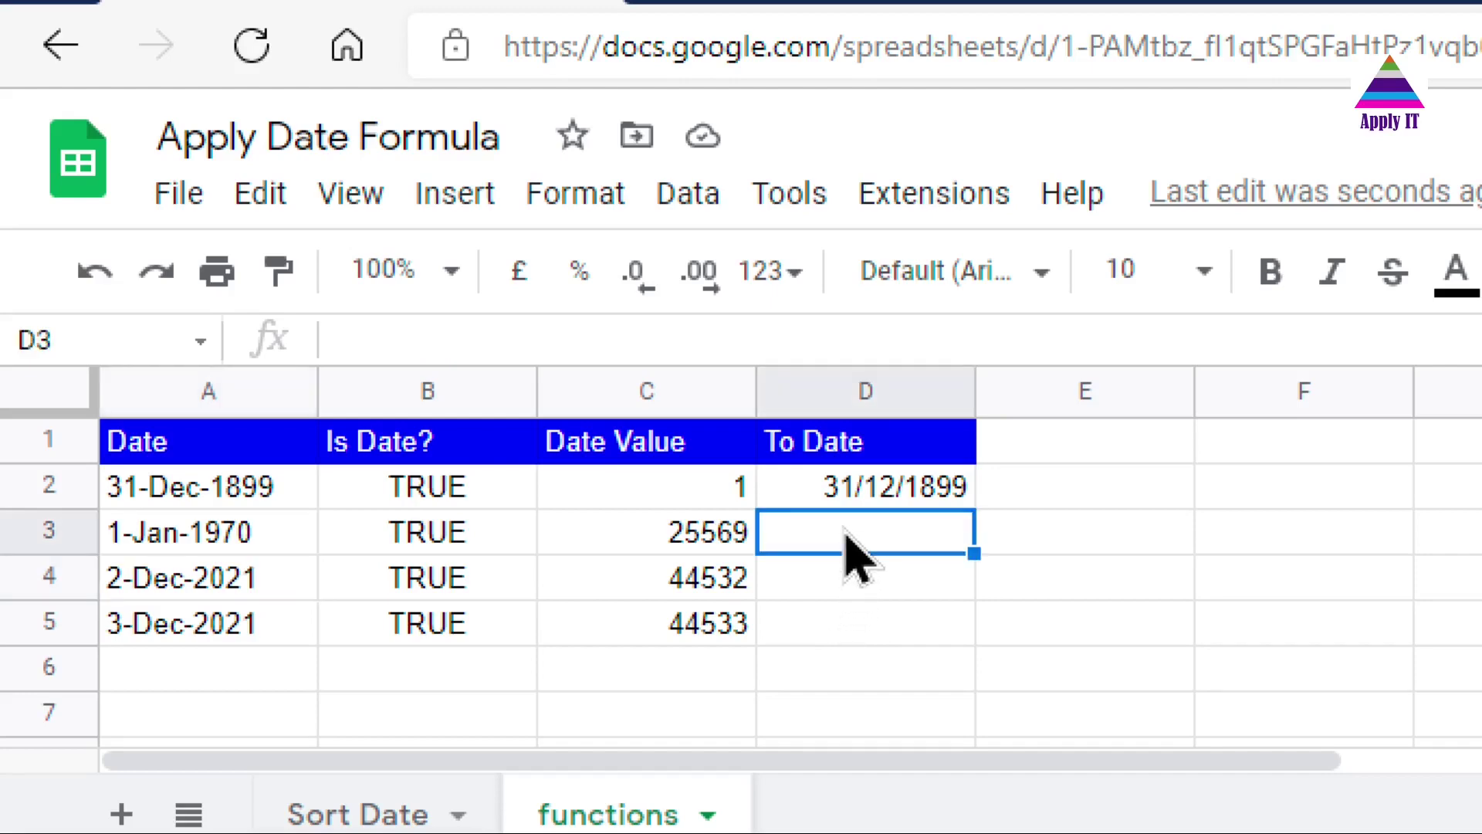
key("Up")
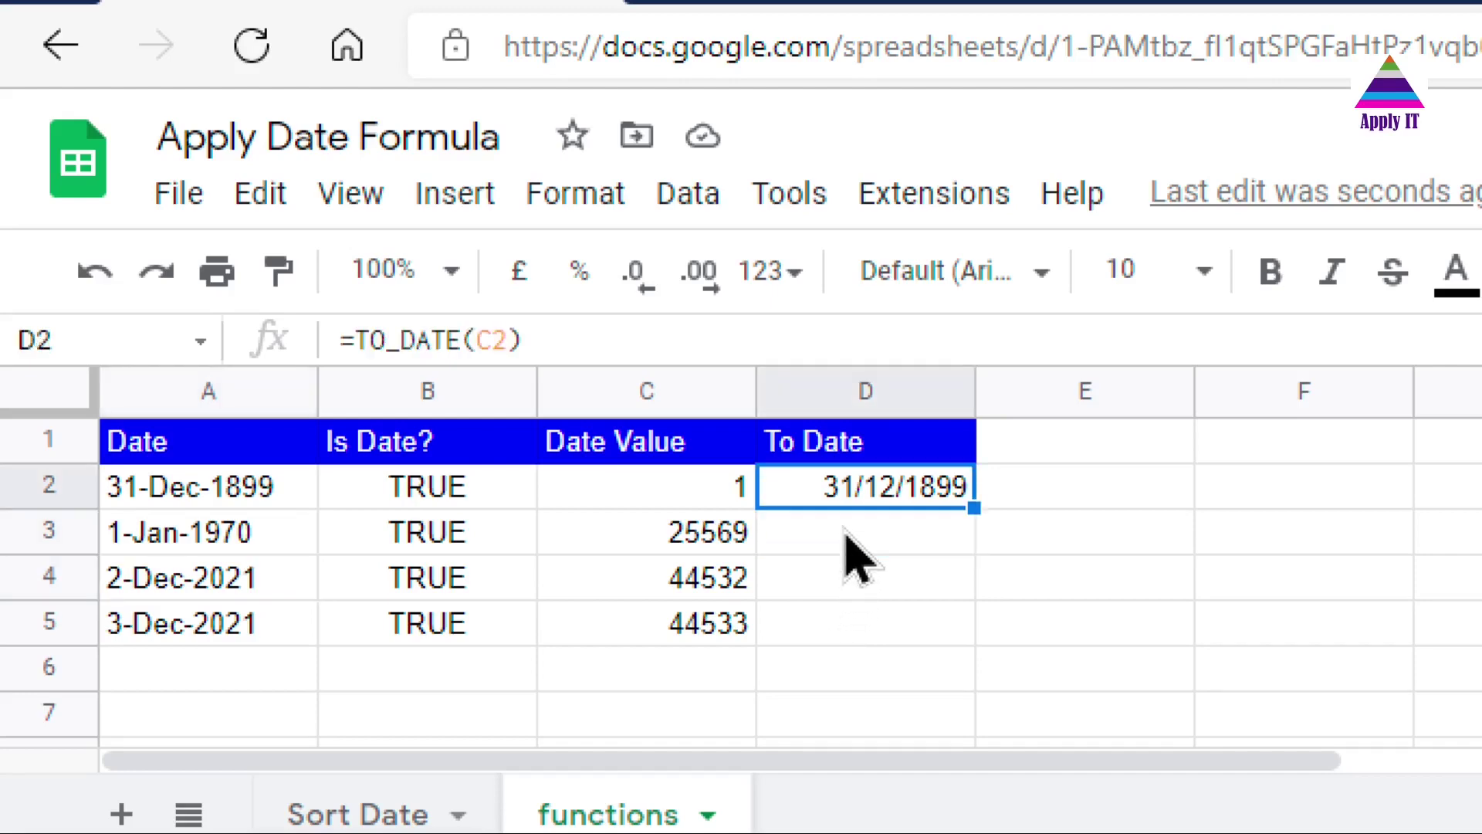
left_click(845, 533)
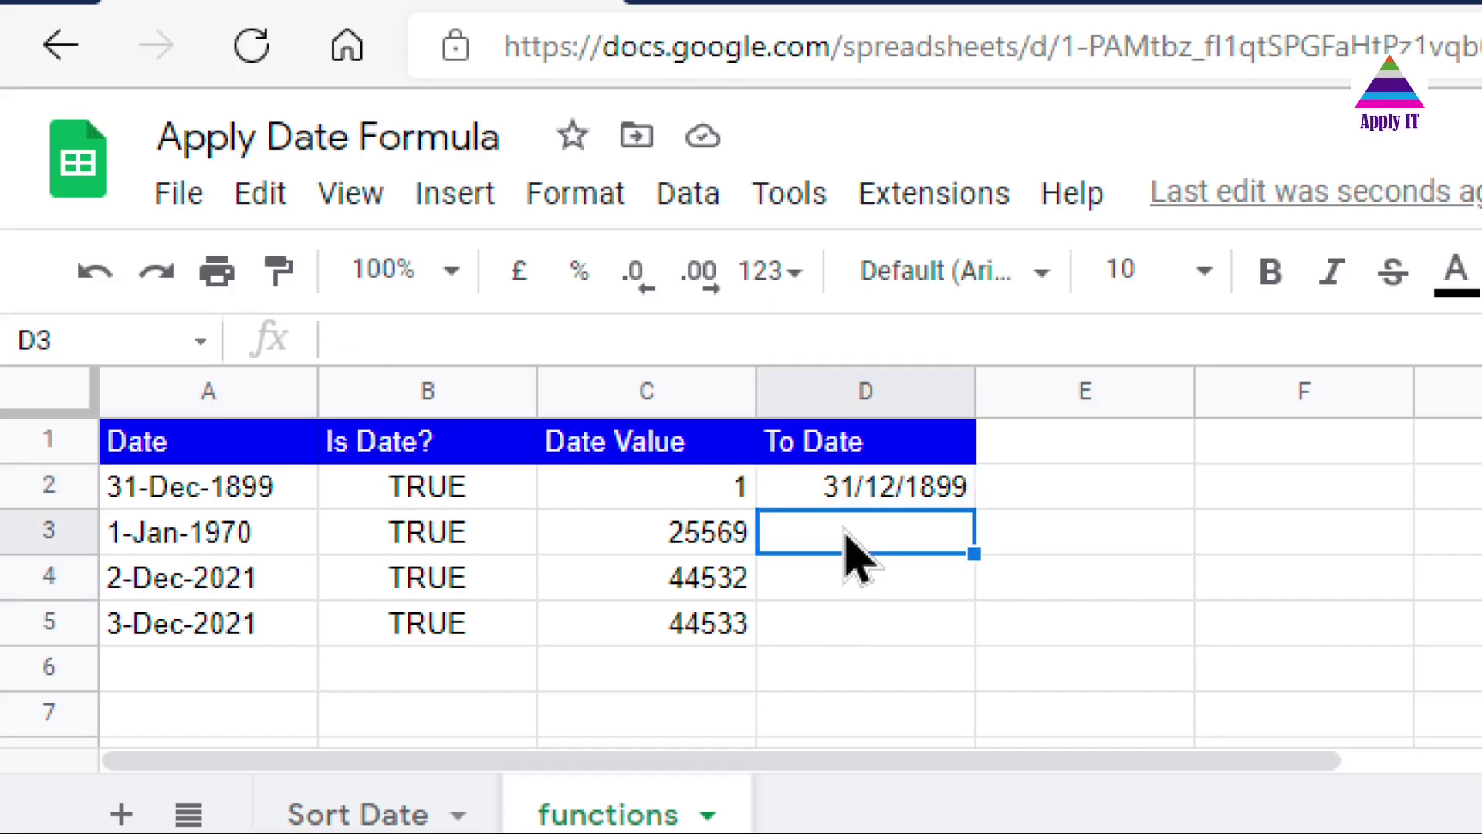
type("=TO")
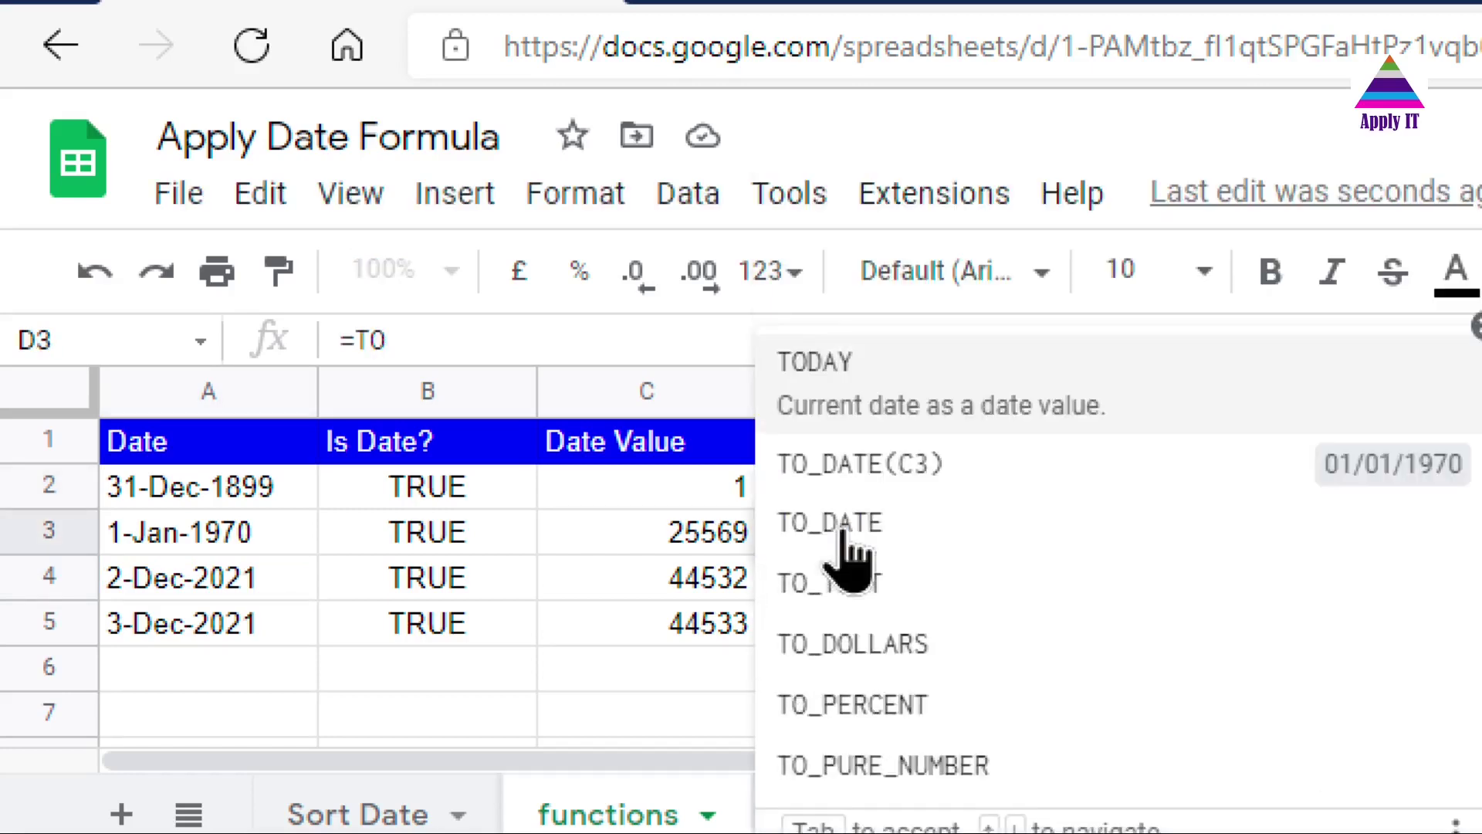
type("_DATE")
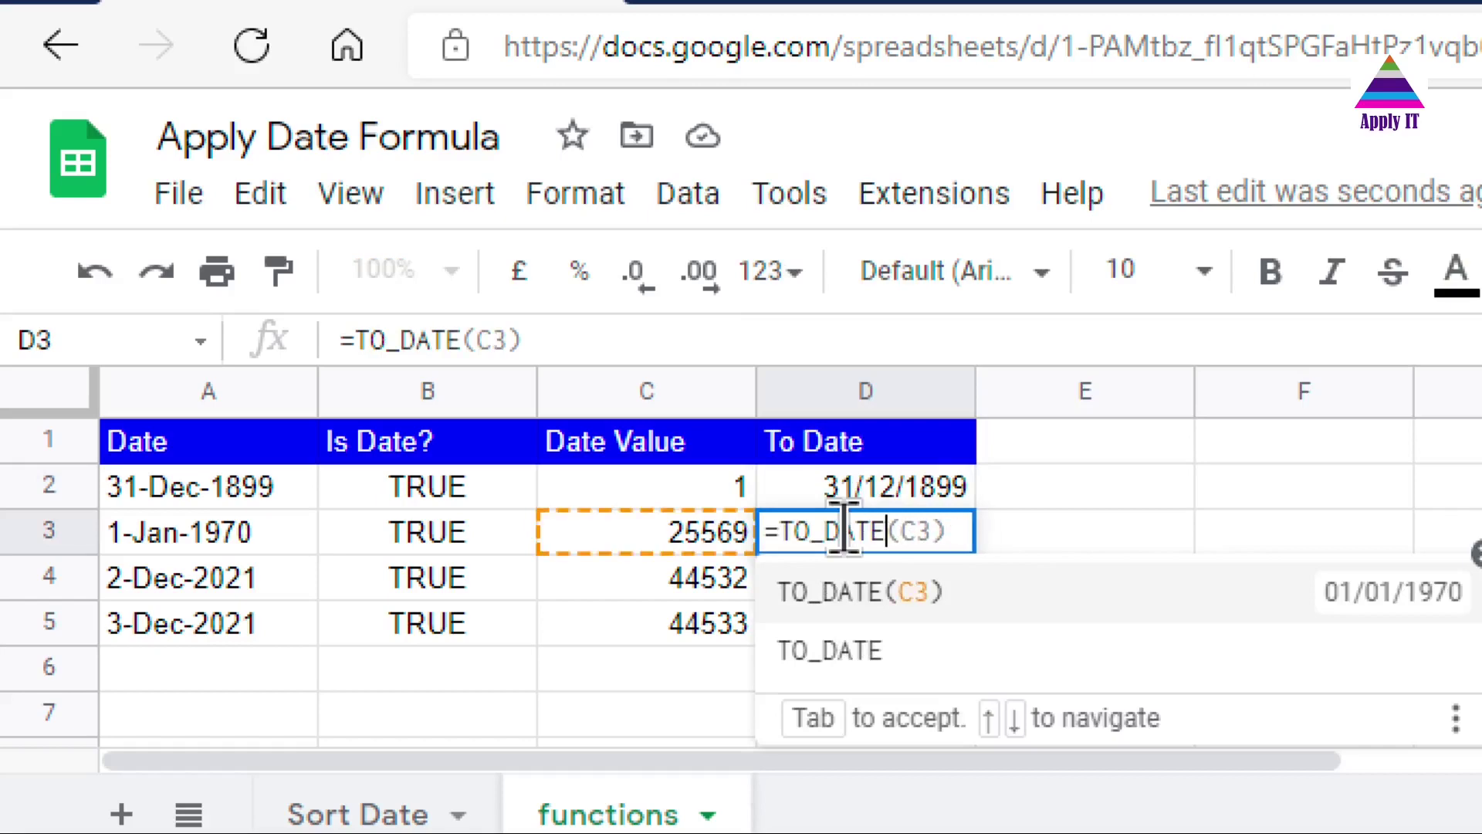
type("(")
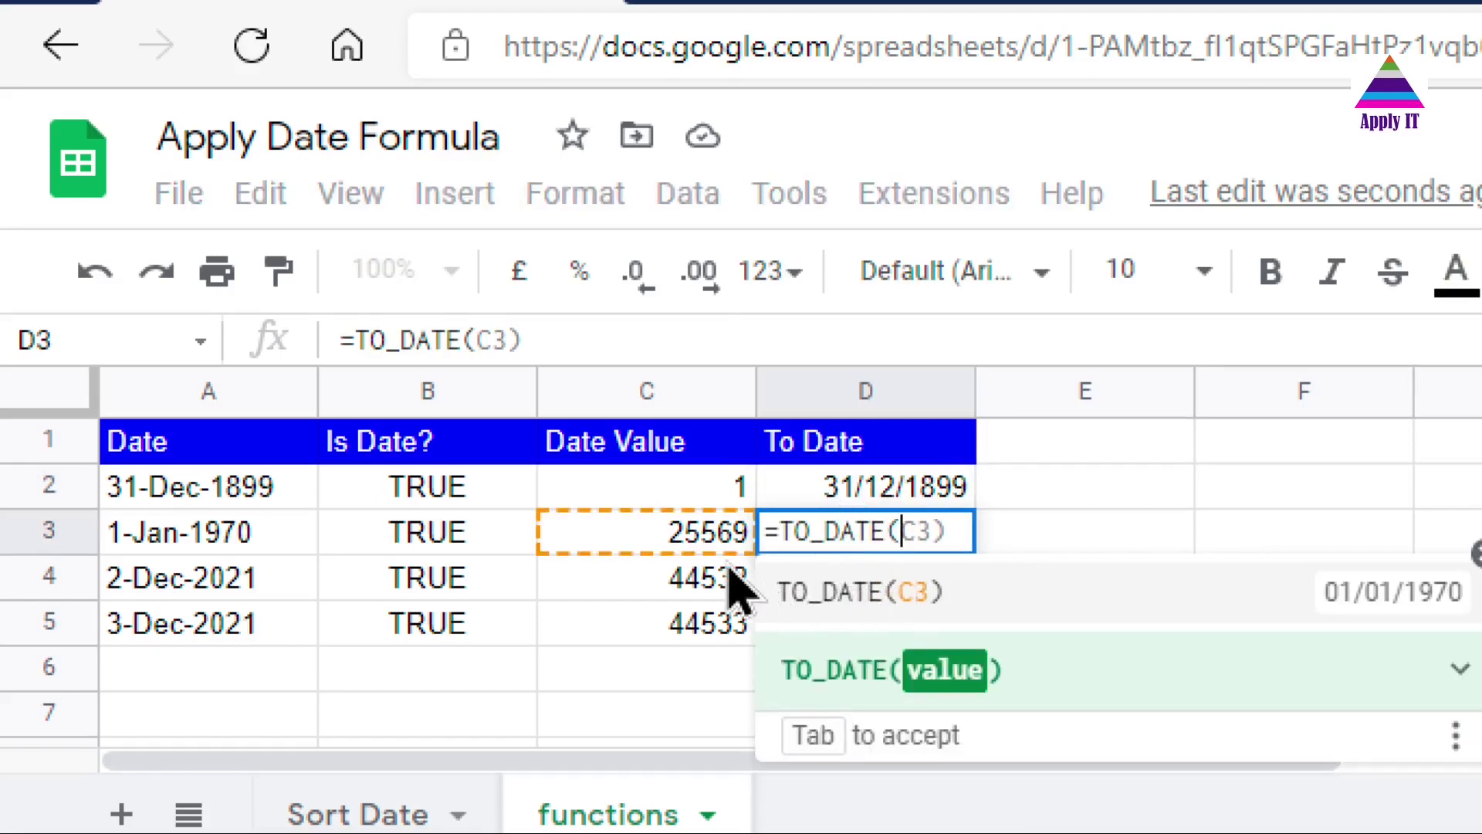
left_click(730, 543)
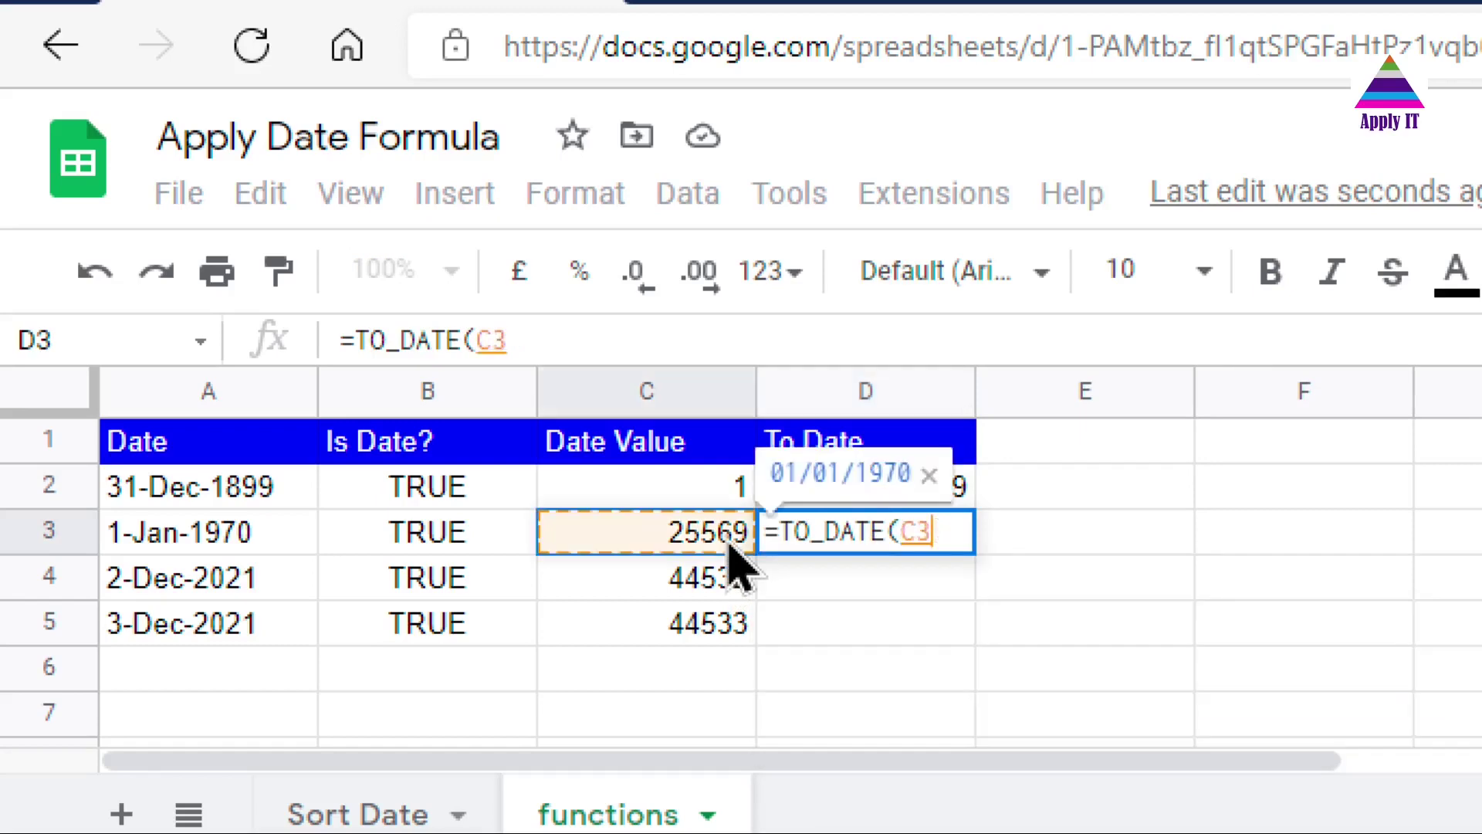
type(")")
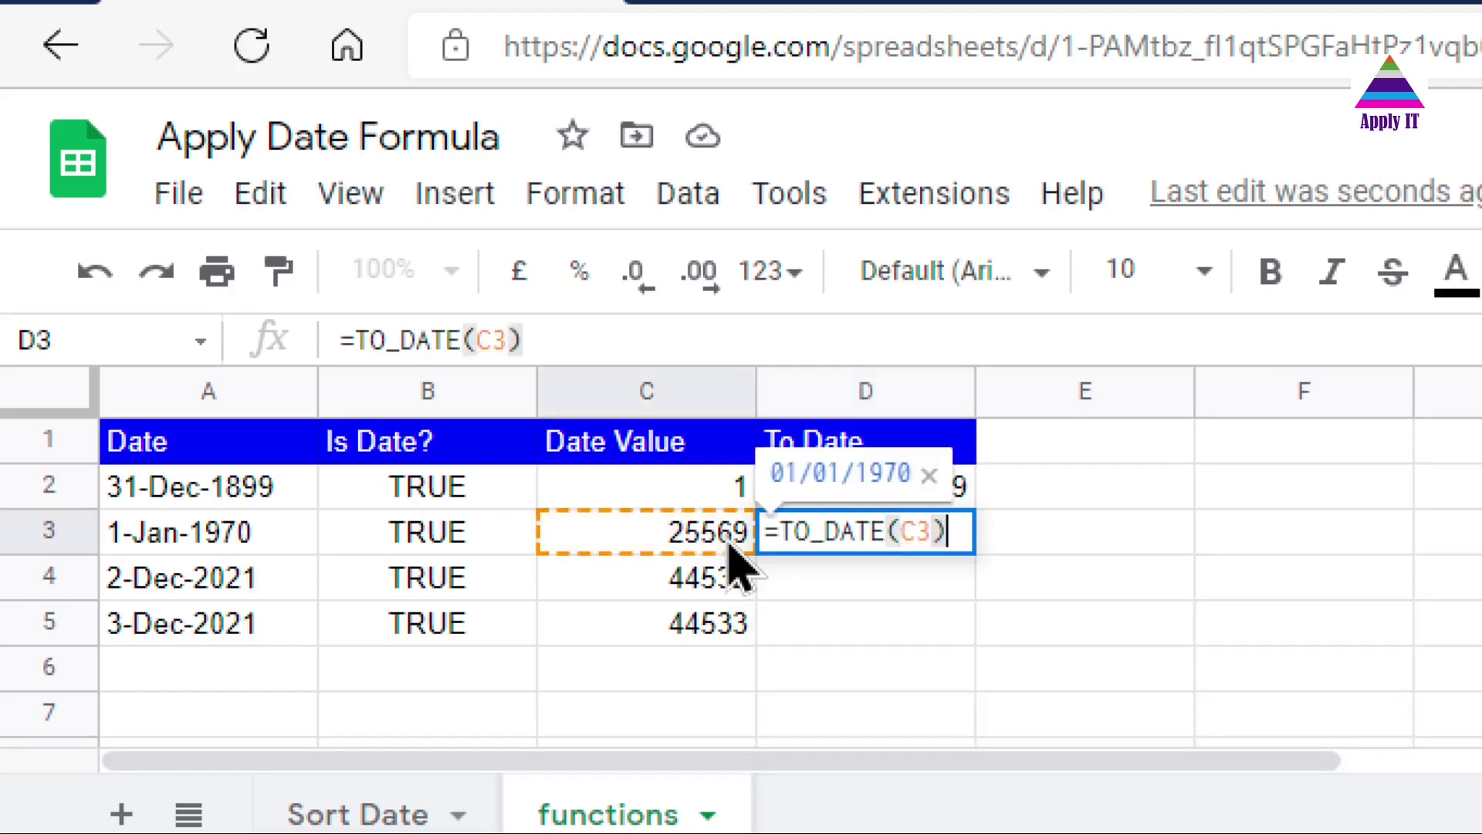
key("Return")
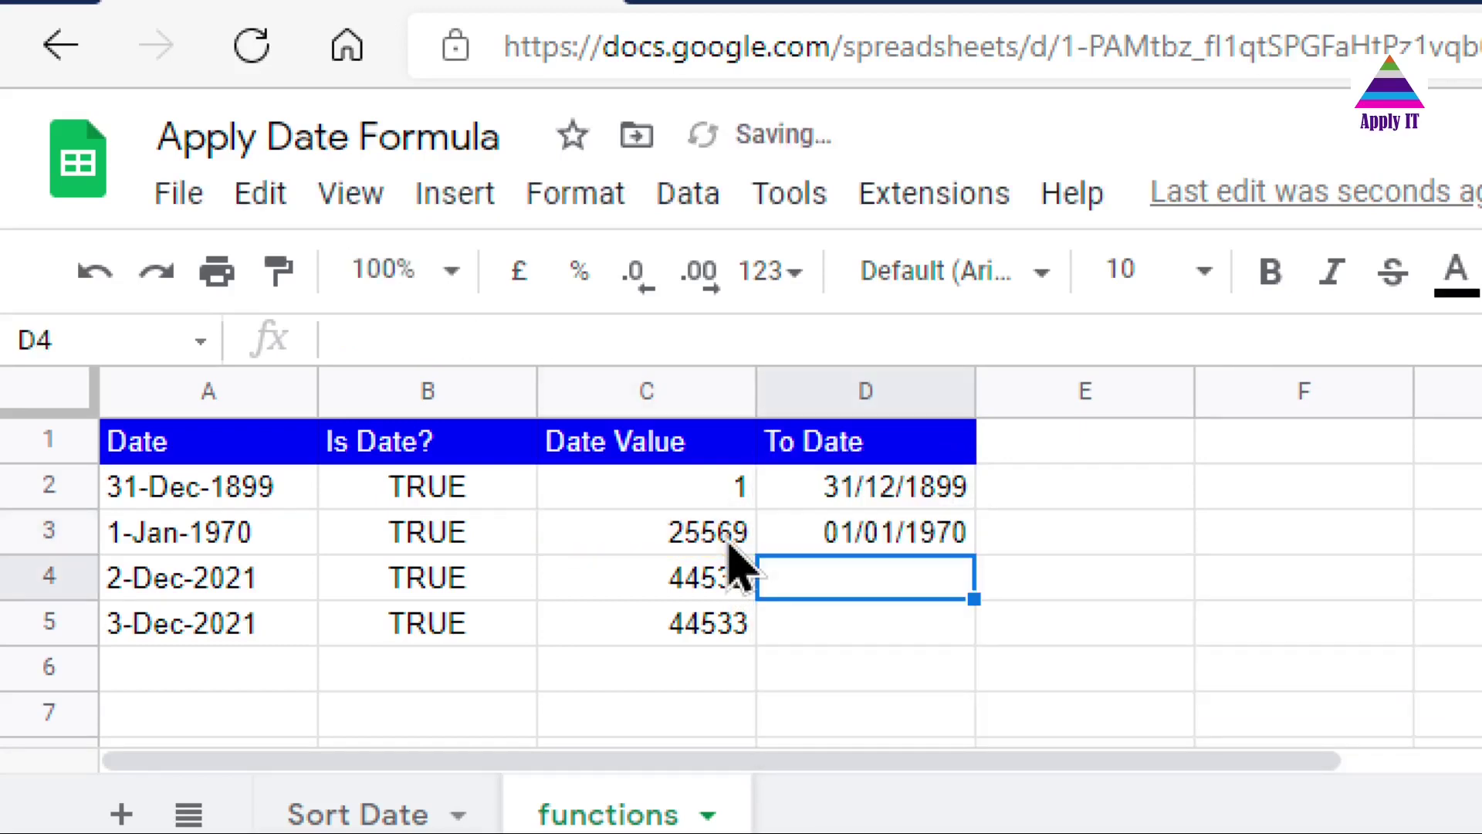
Copy the TO_DATE formula from D3 into D4:D5
key("Up")
key("ctrl+c")
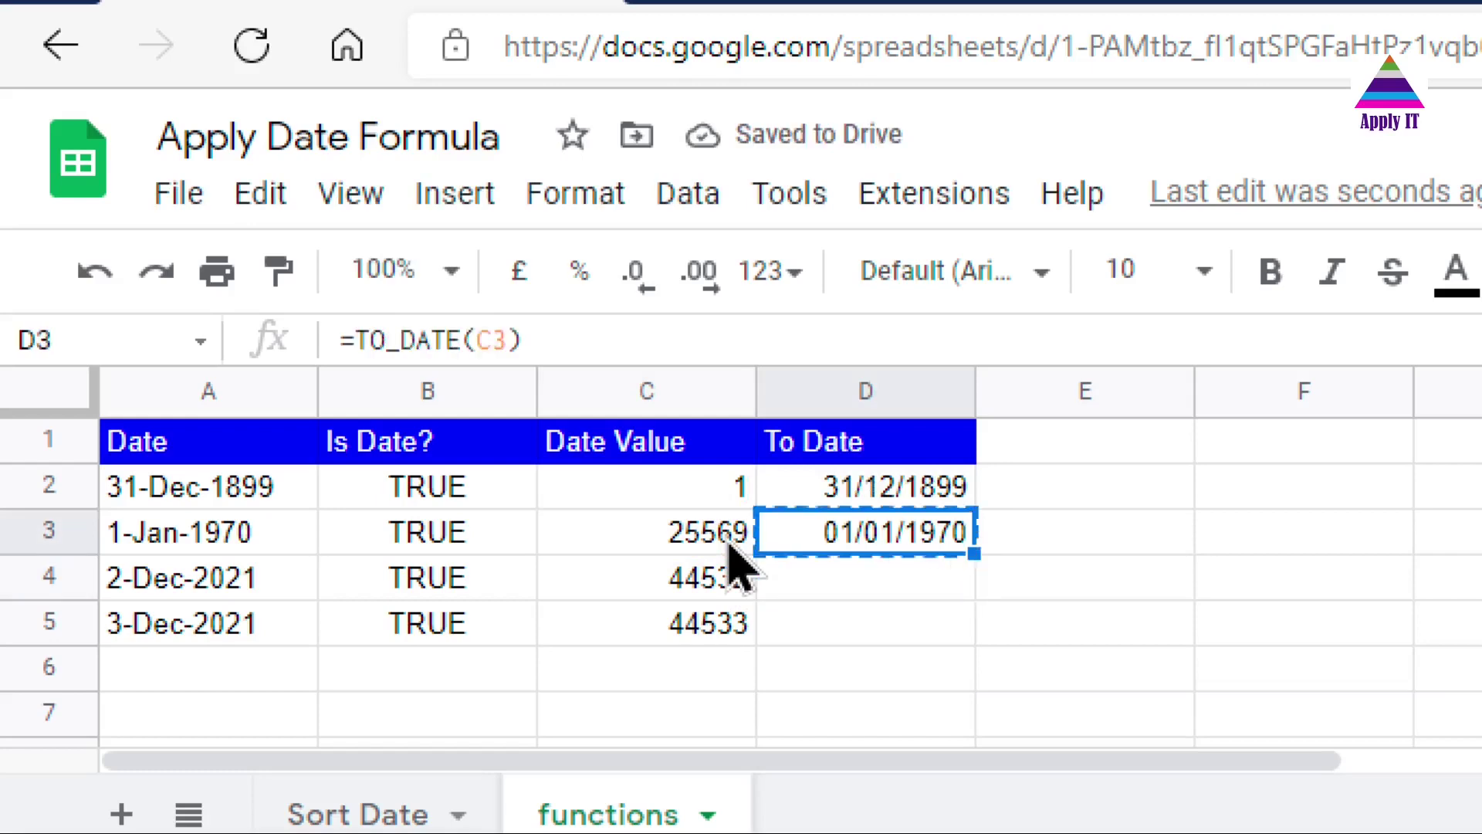
key("Down")
key("shift+Down")
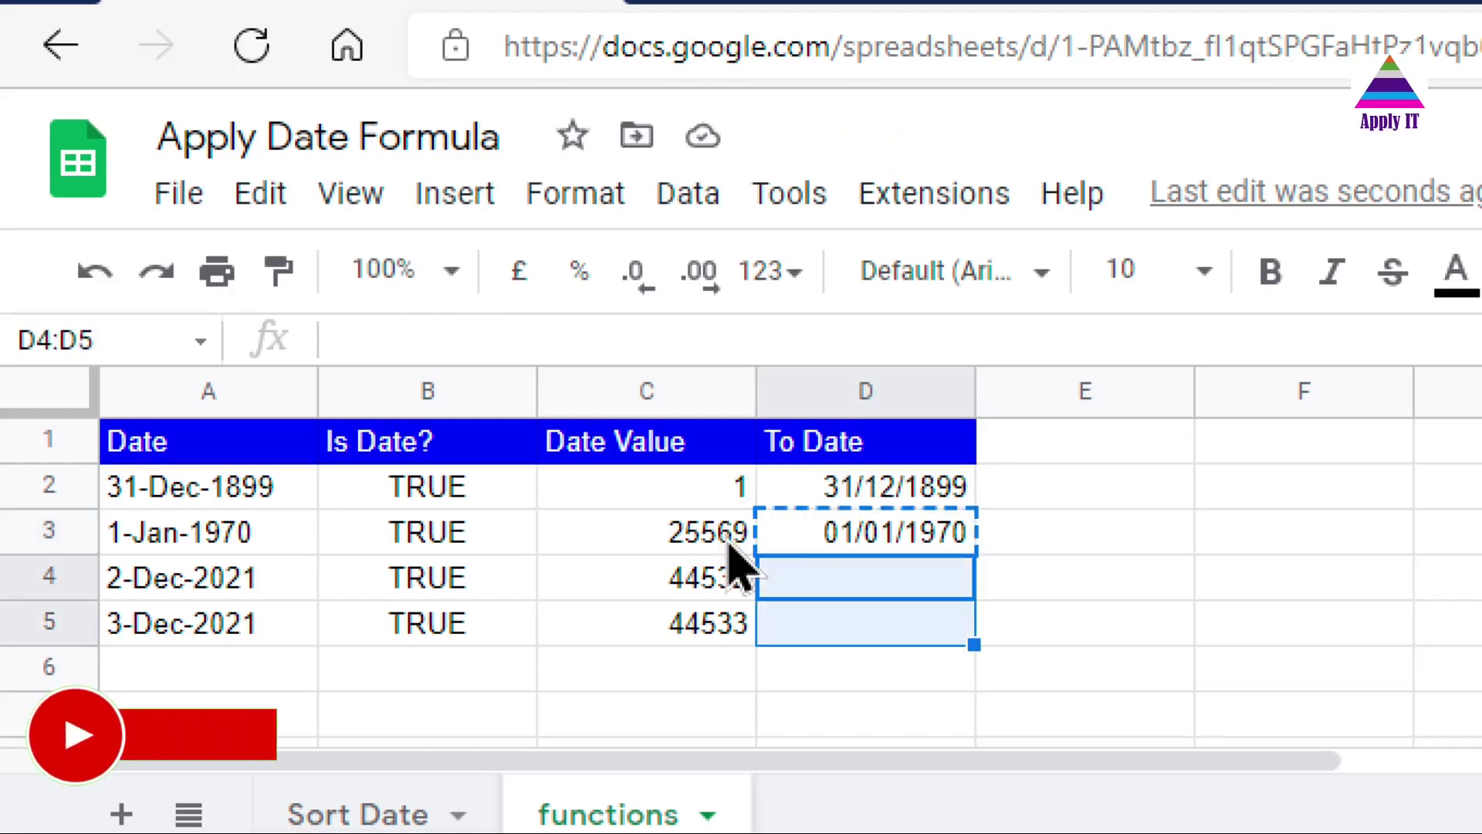
key("ctrl+v")
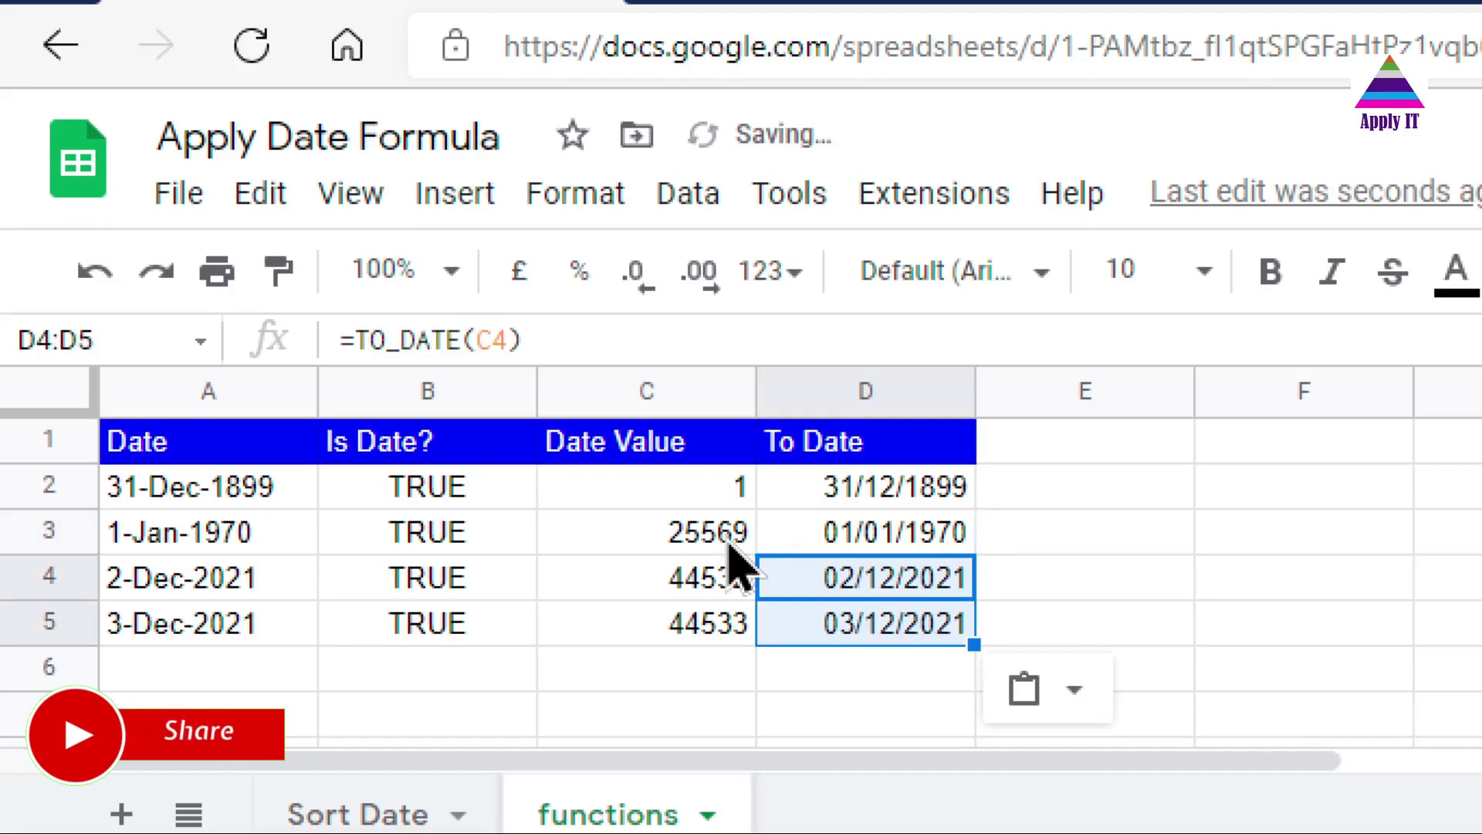
Compare the converted dates in D2:D5 with the original date texts in A2:A5
key("Up")
key("Up")
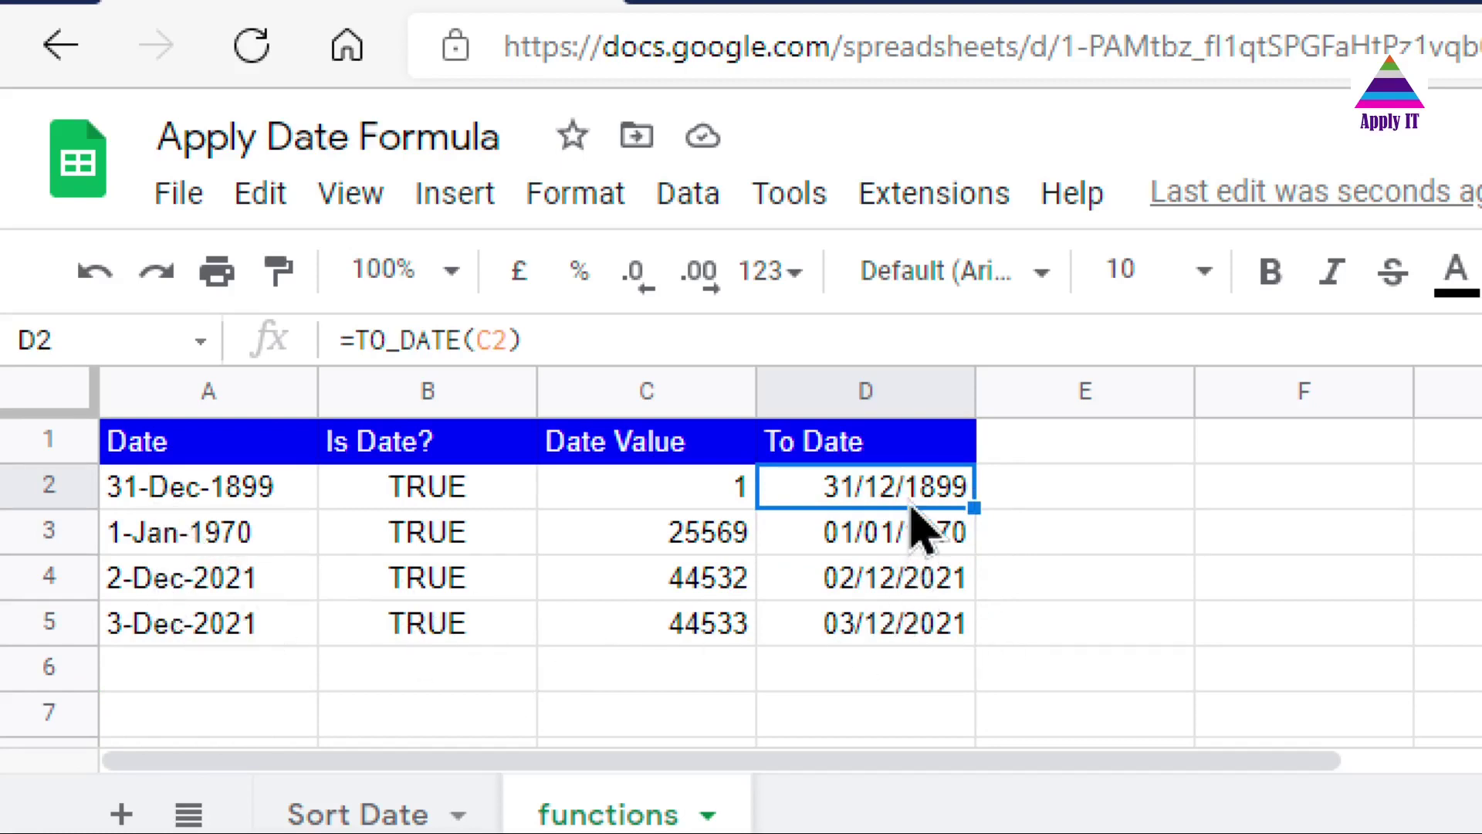
key("shift+Down")
key("shift+Down")
key("shift+Down")
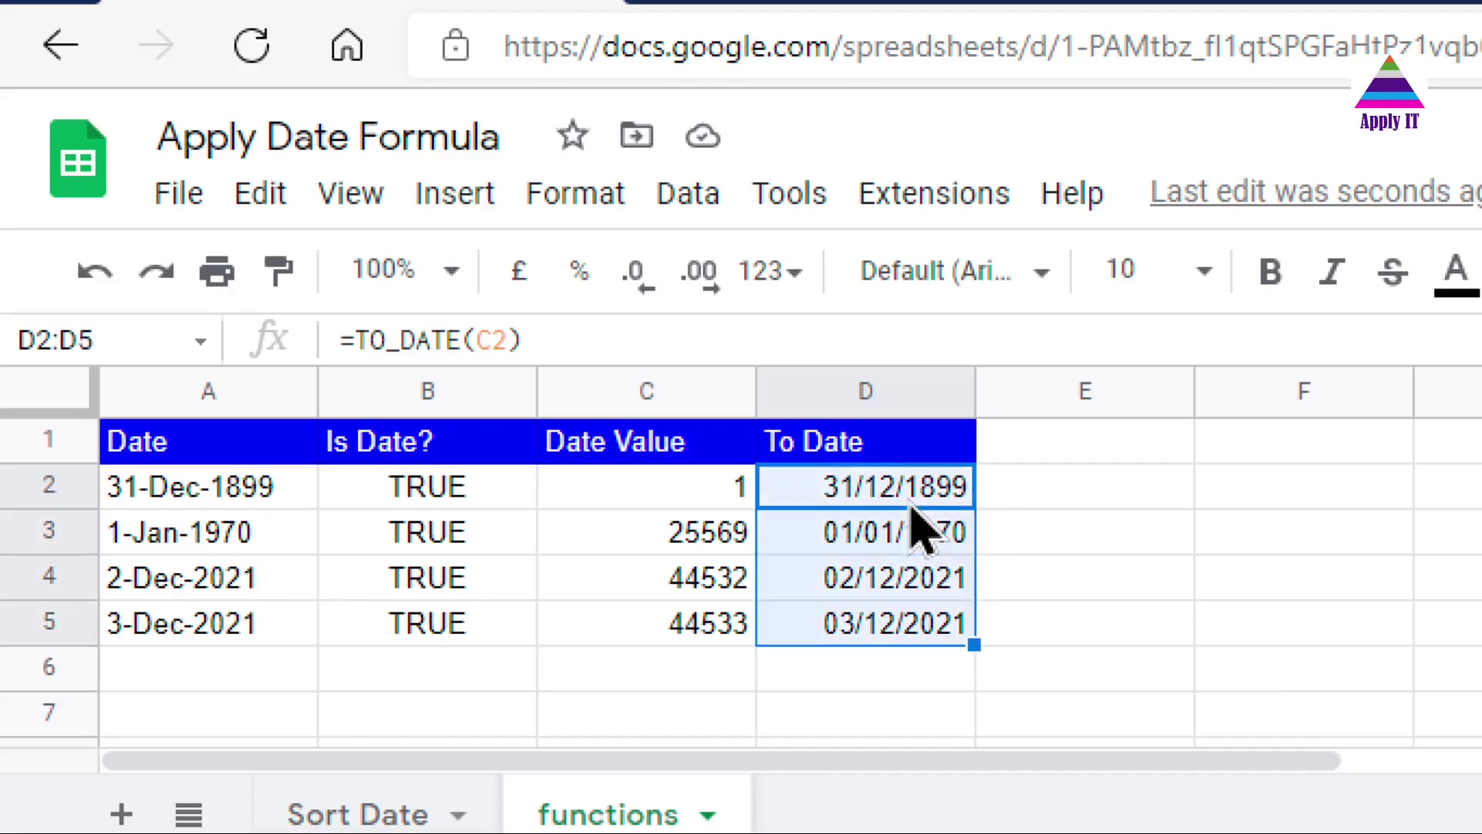
left_click(155, 498)
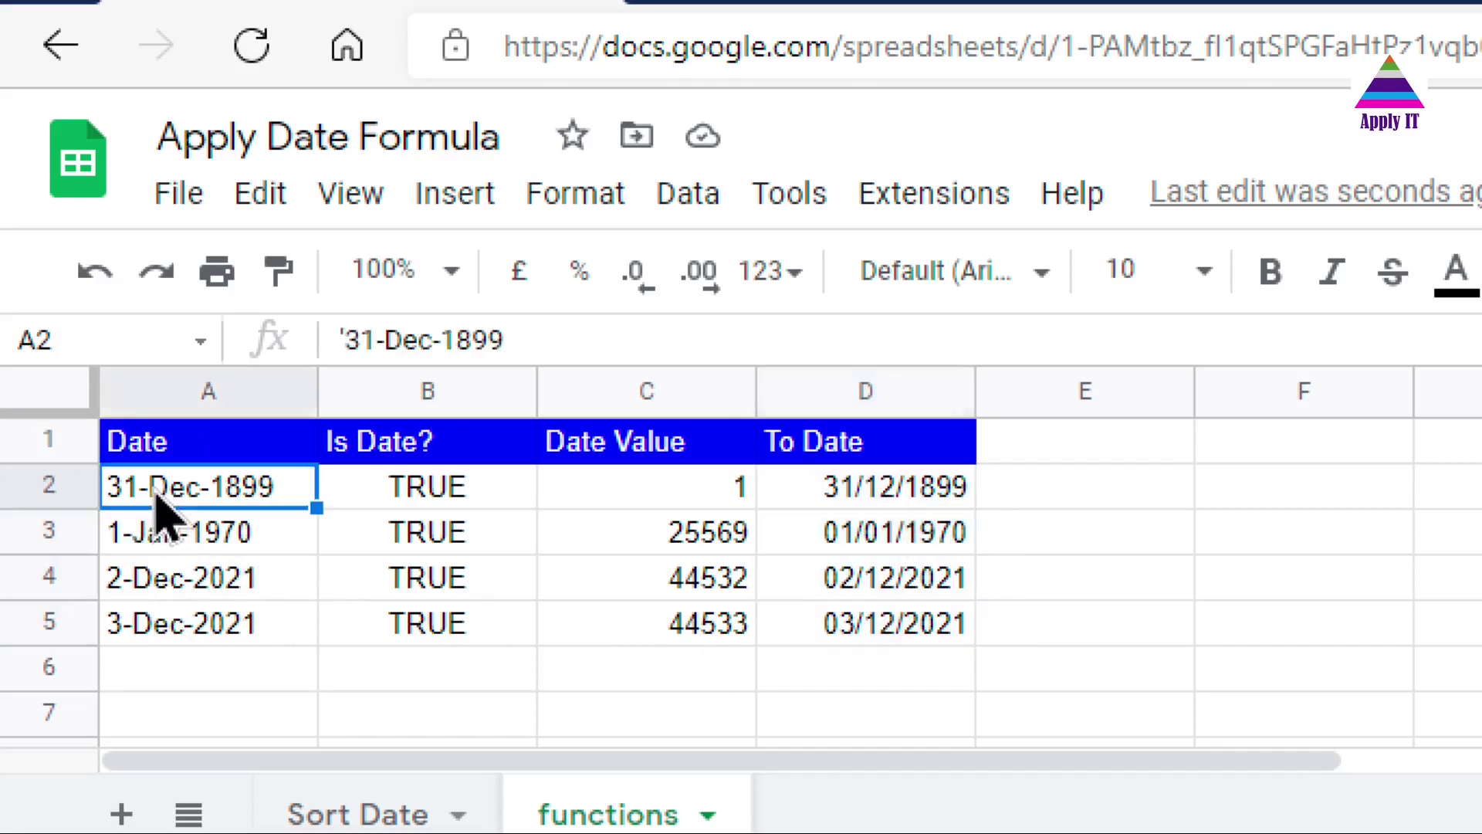
key("shift+Down")
key("shift+Down")
key("shift+Down")
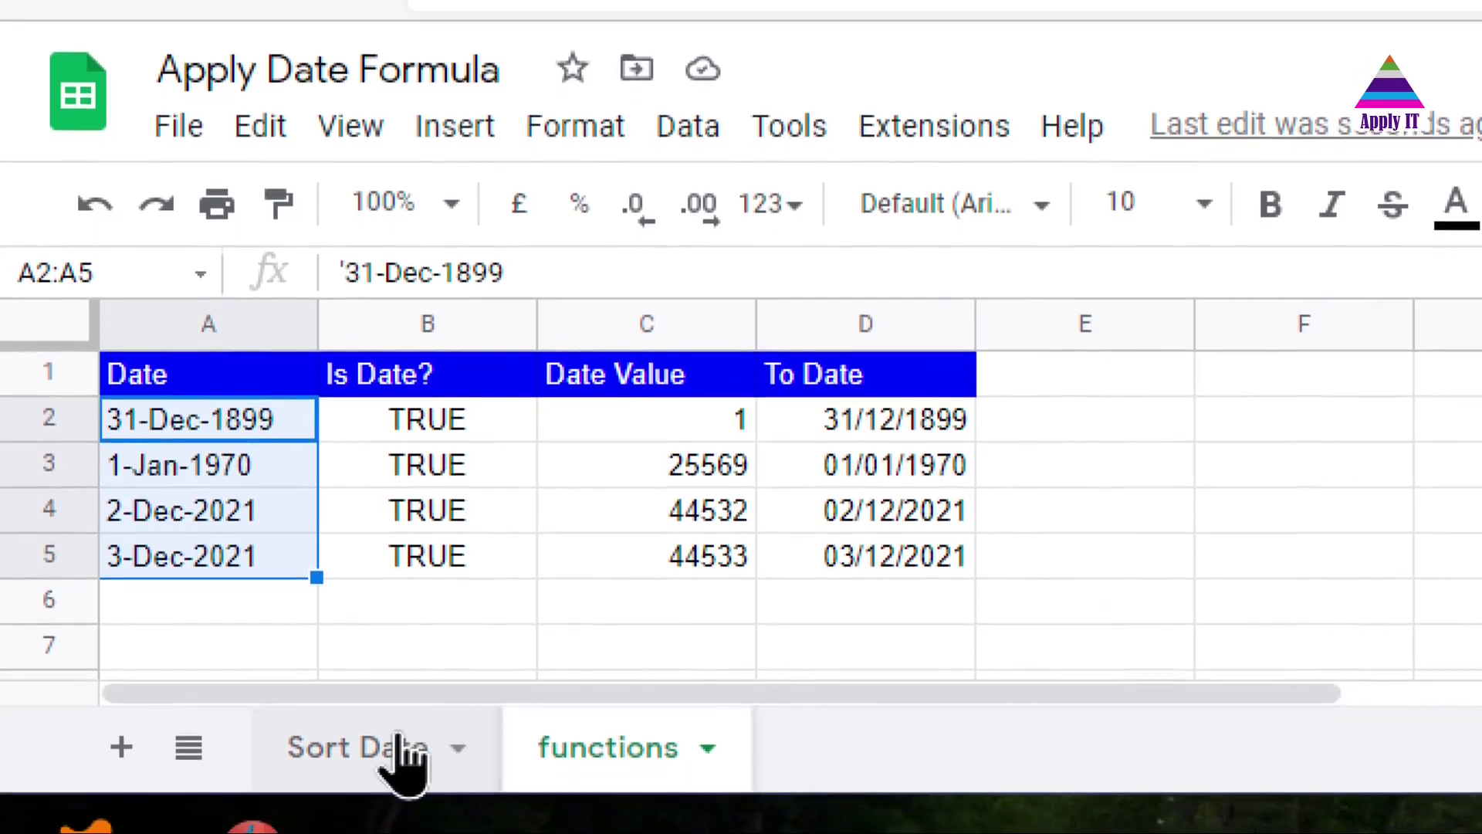
On the Sort Date sheet, sort range A1:D7 by Scrip from A to Z, treating the first row as a header
left_click(397, 743)
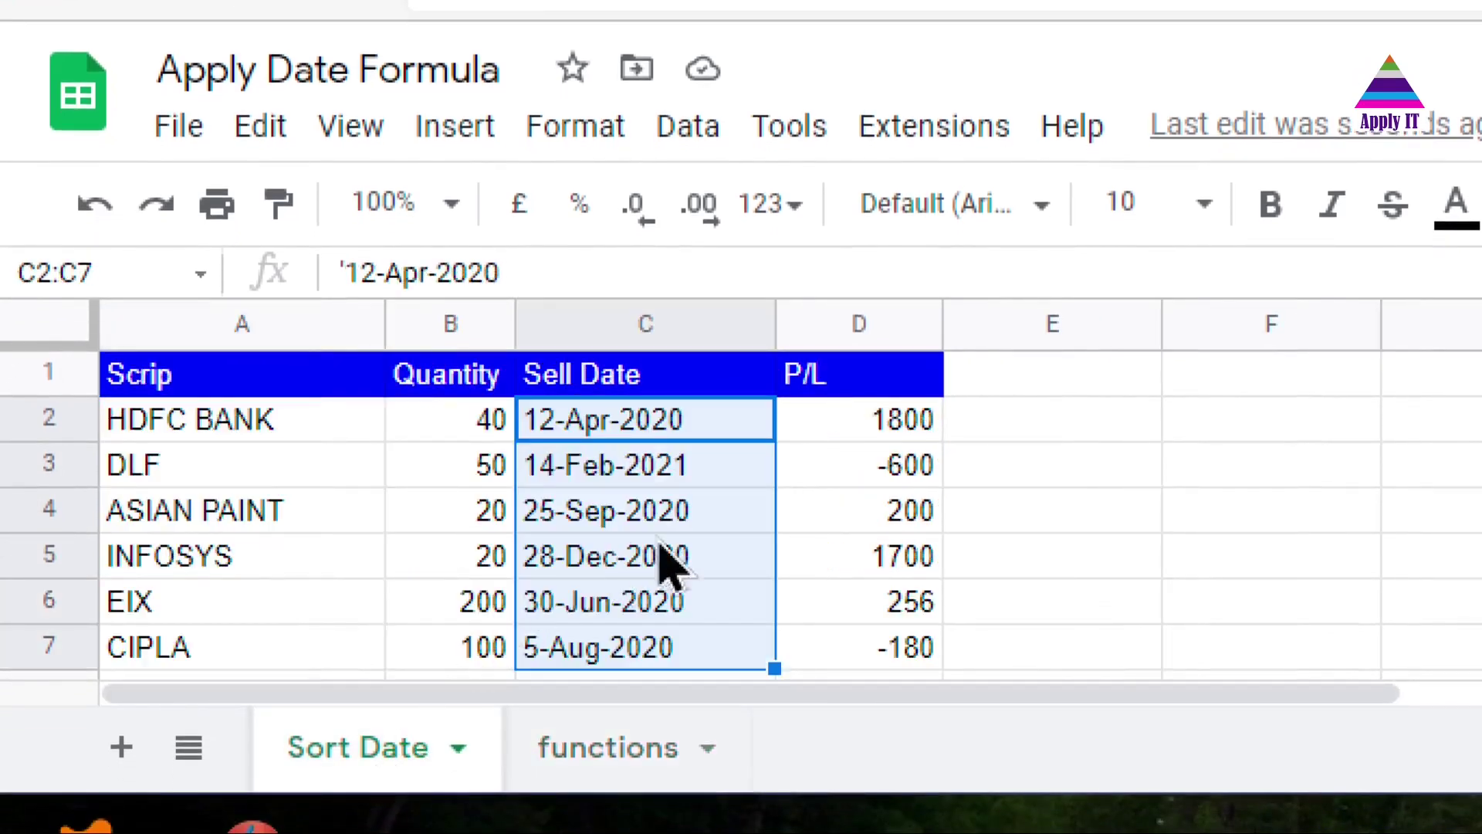
left_click(304, 378)
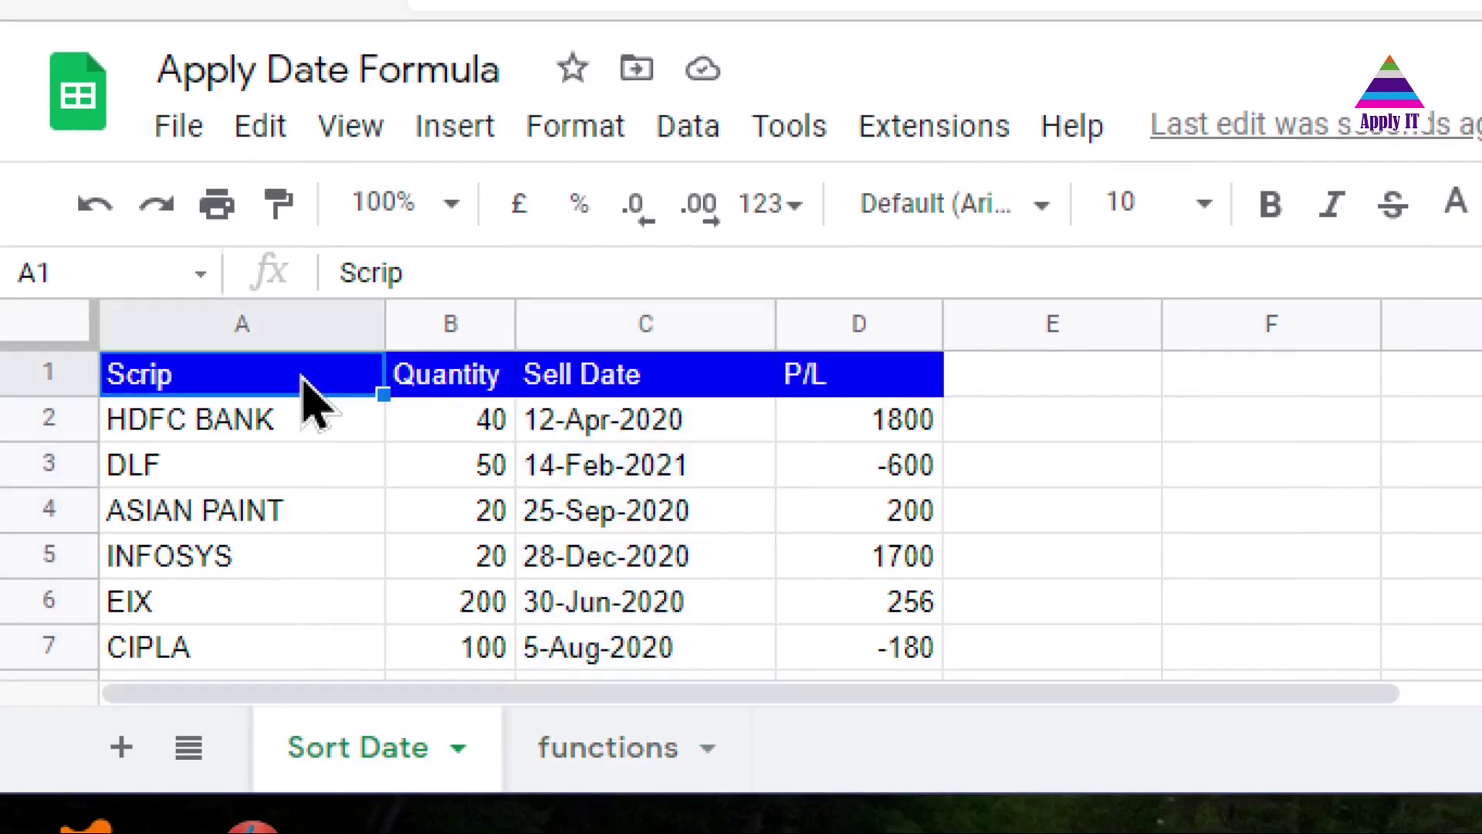
key("shift+Right")
key("shift+Right")
key("shift+Right")
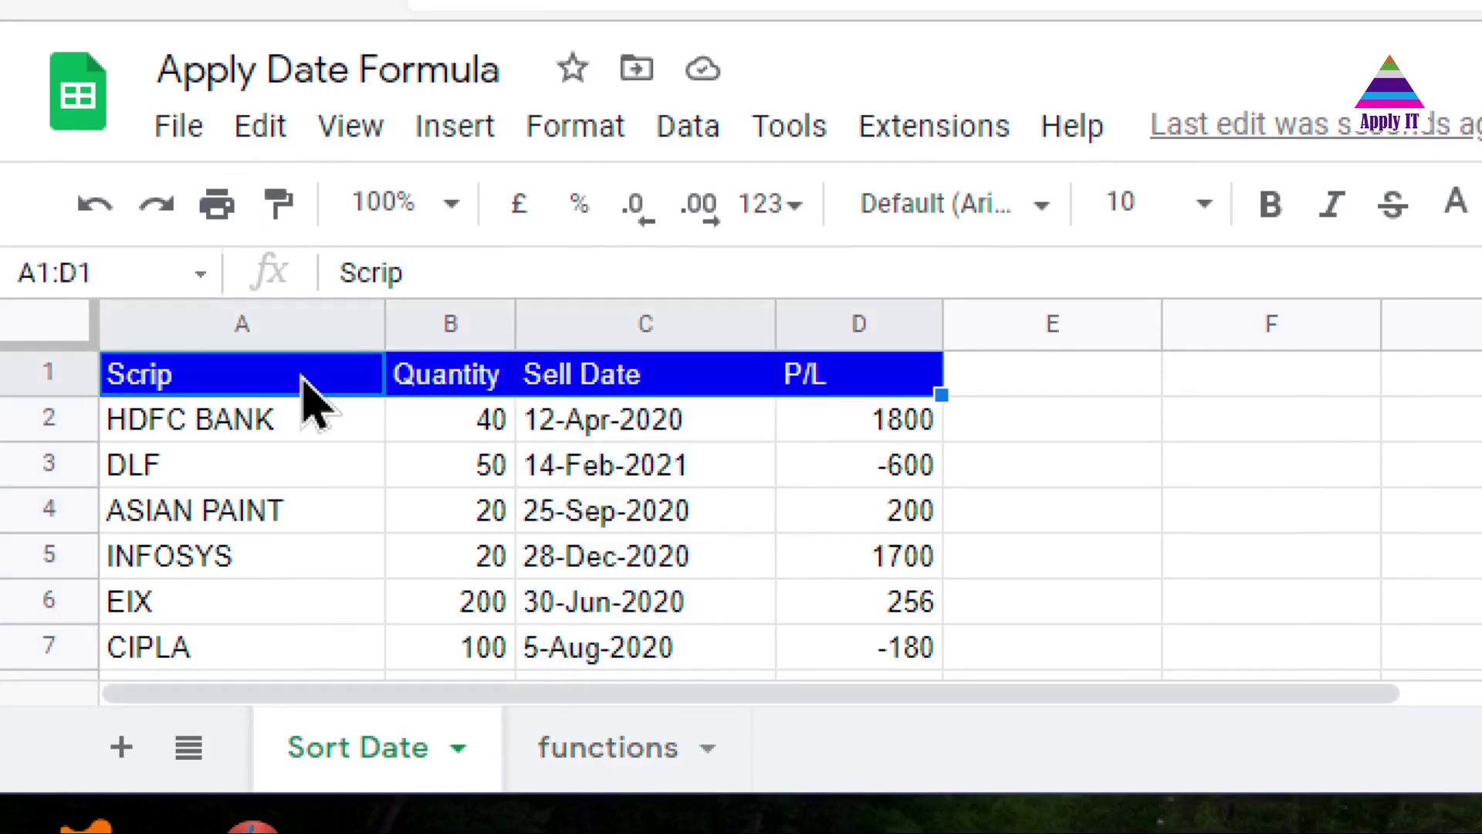
key("shift+Down")
key("shift+Down")
key("shift+Down")
key("shift+Down")
key("shift+Down")
key("shift+Down")
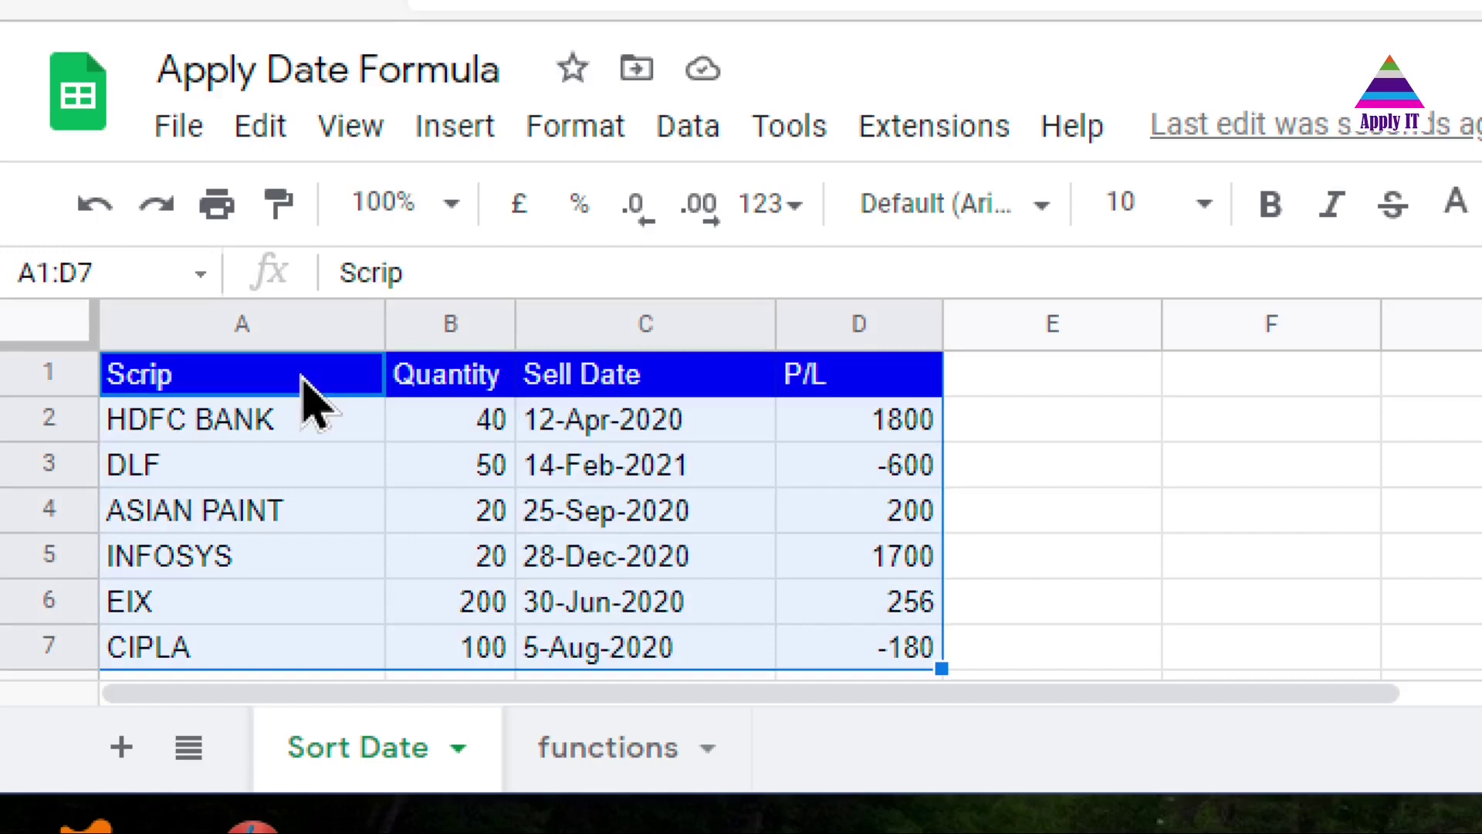
left_click(706, 129)
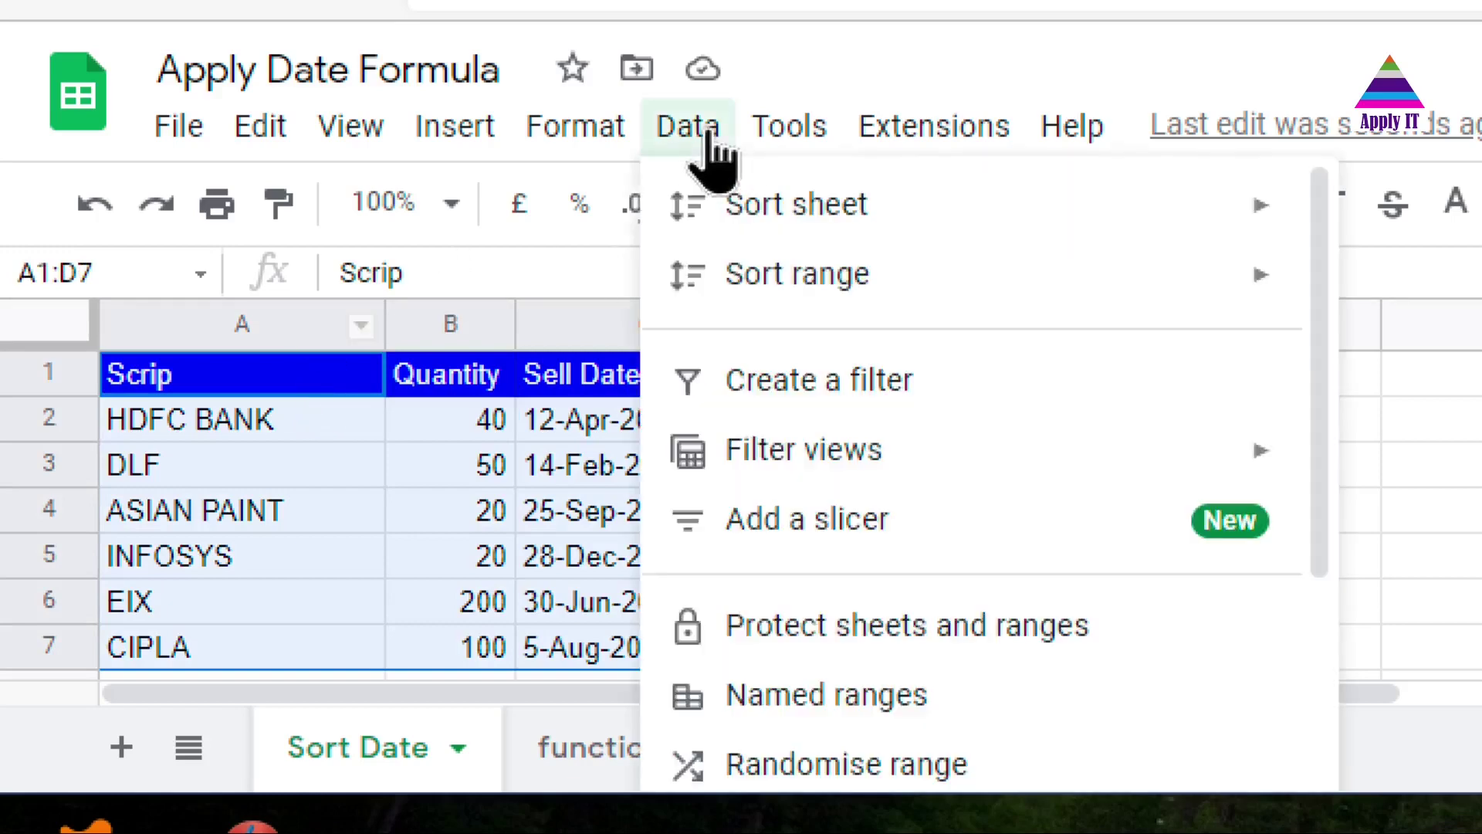
mouse_move(783, 271)
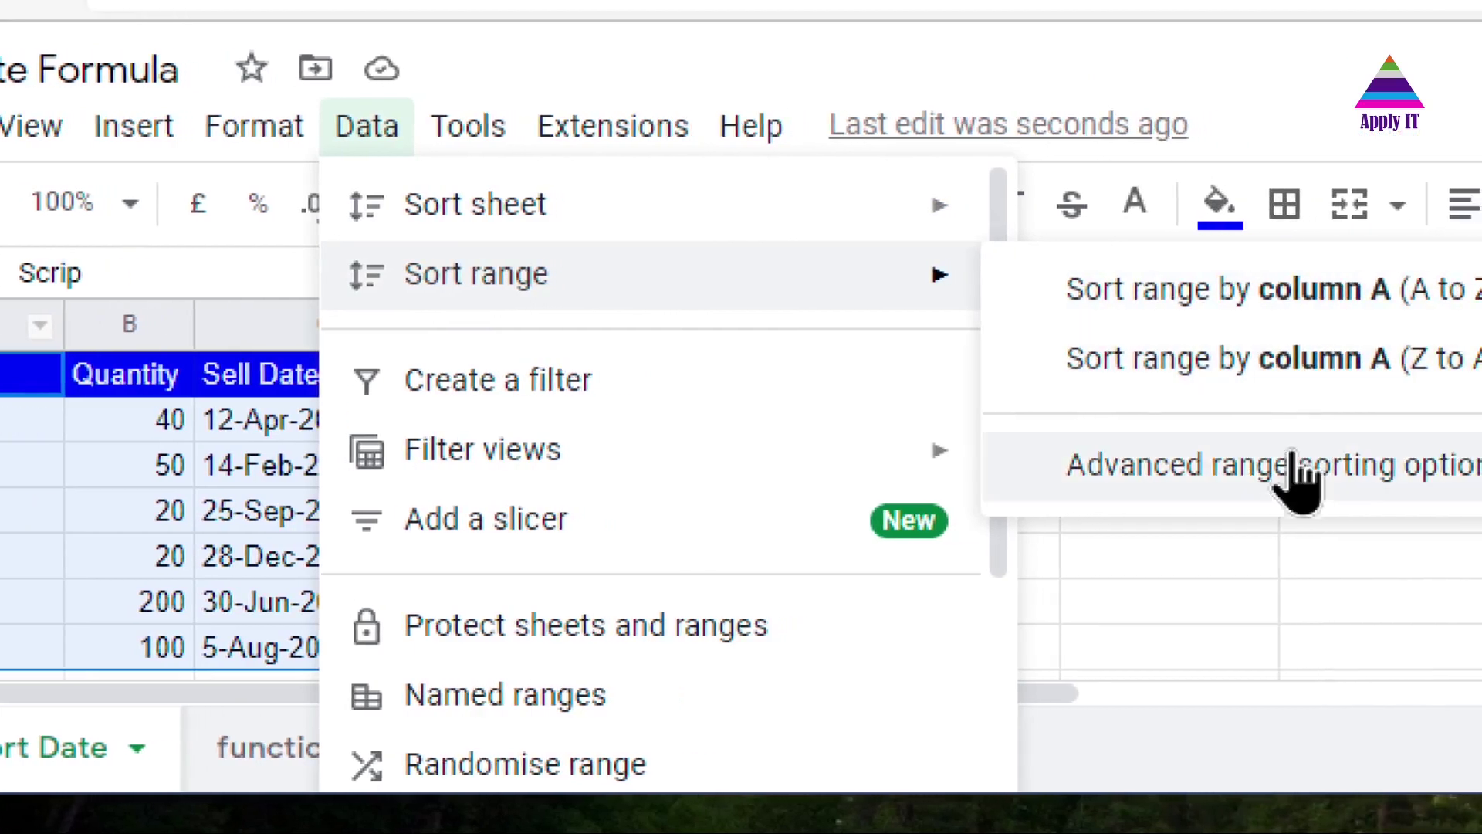
left_click(1295, 467)
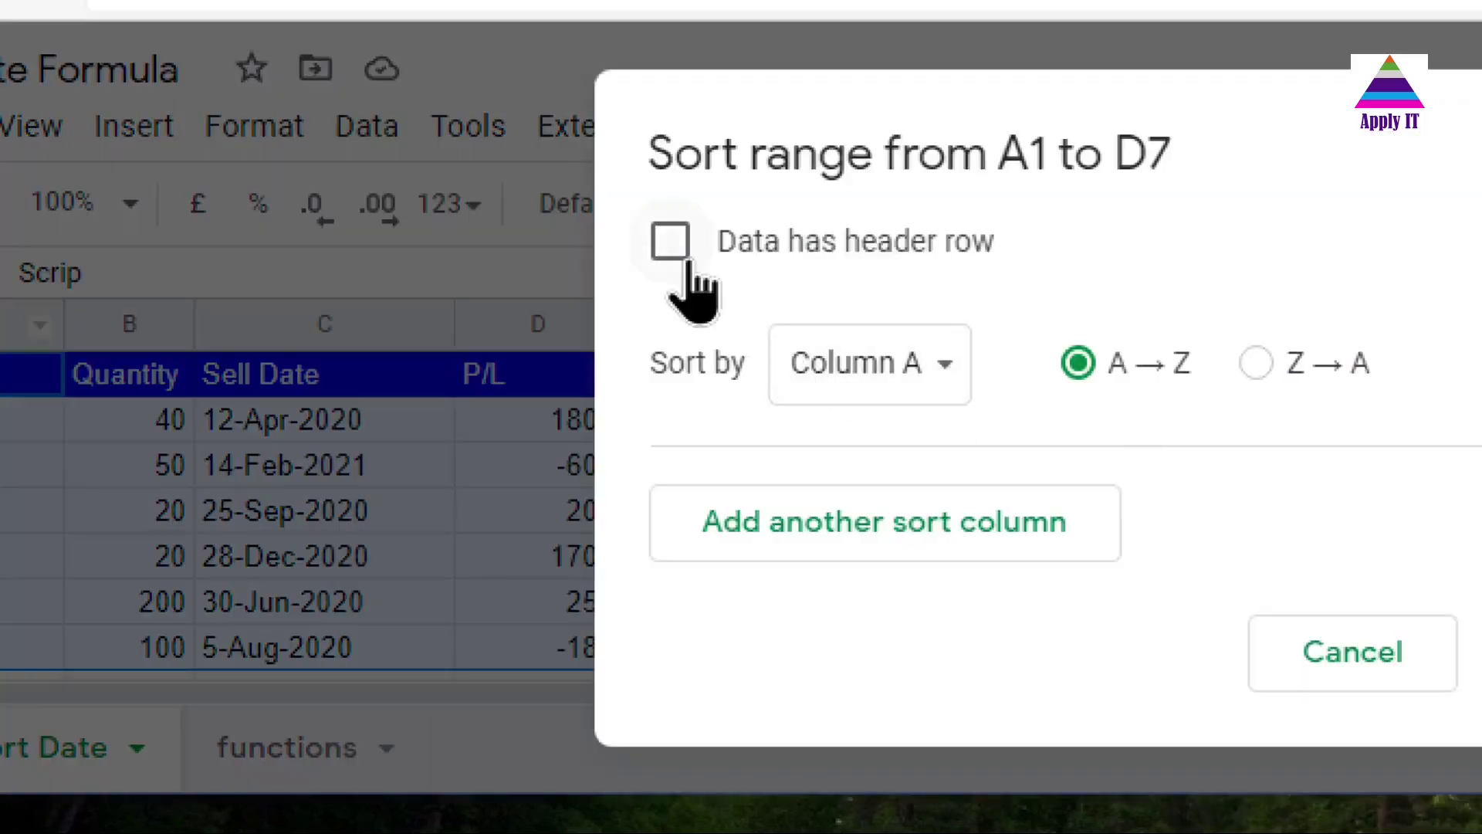
left_click(672, 243)
left_click(870, 390)
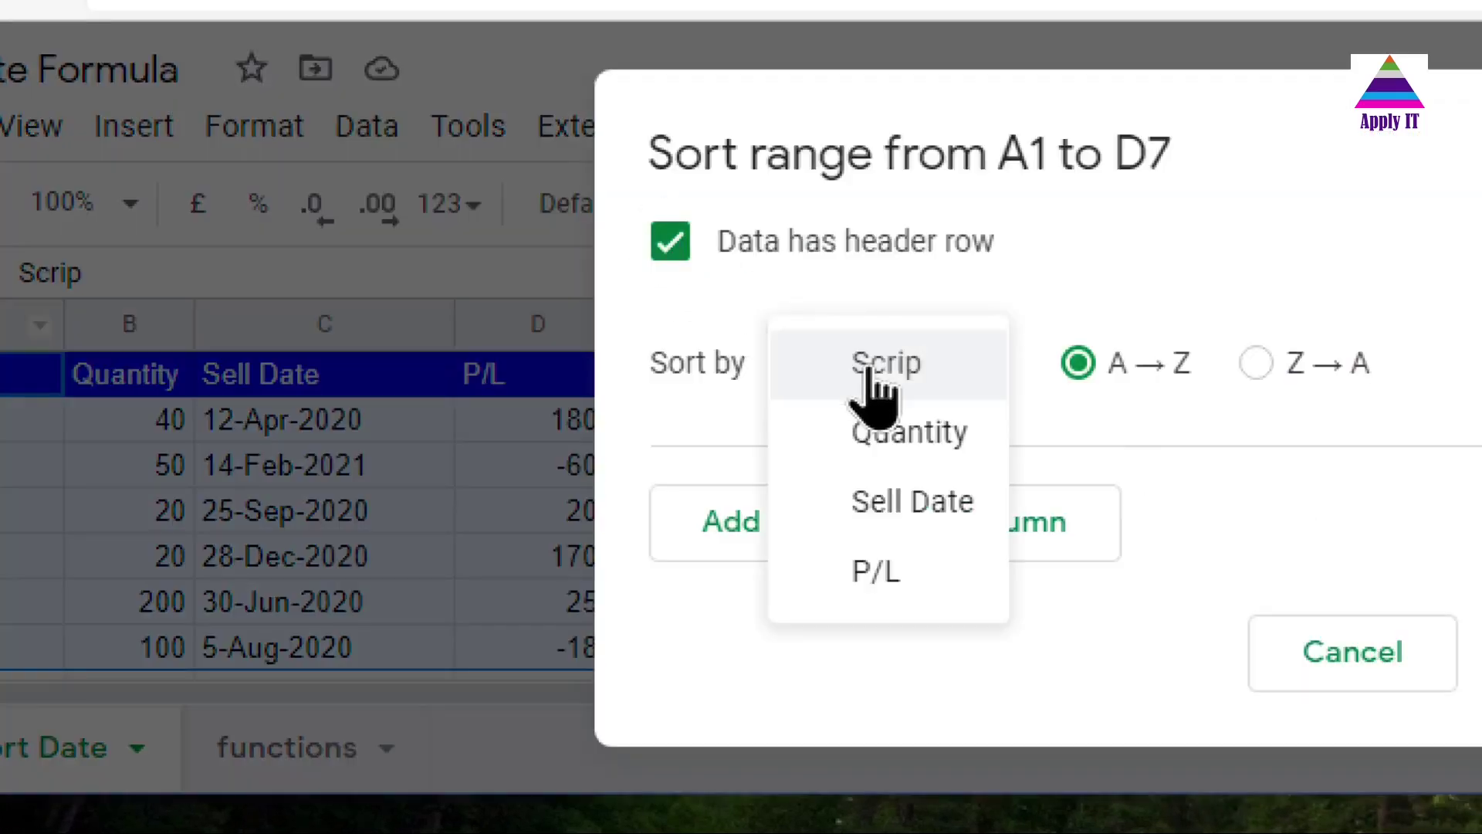
left_click(887, 378)
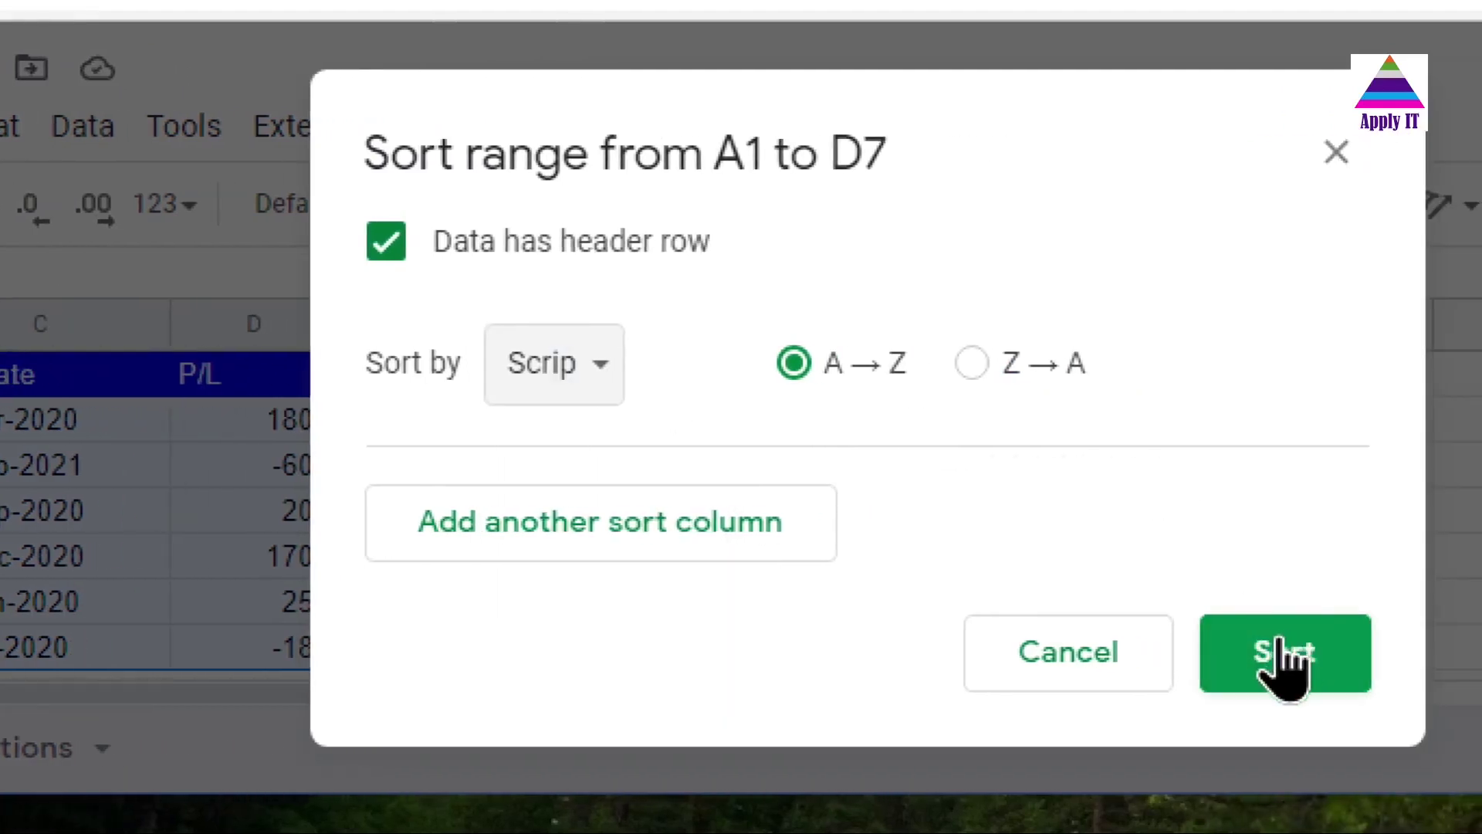
left_click(1284, 660)
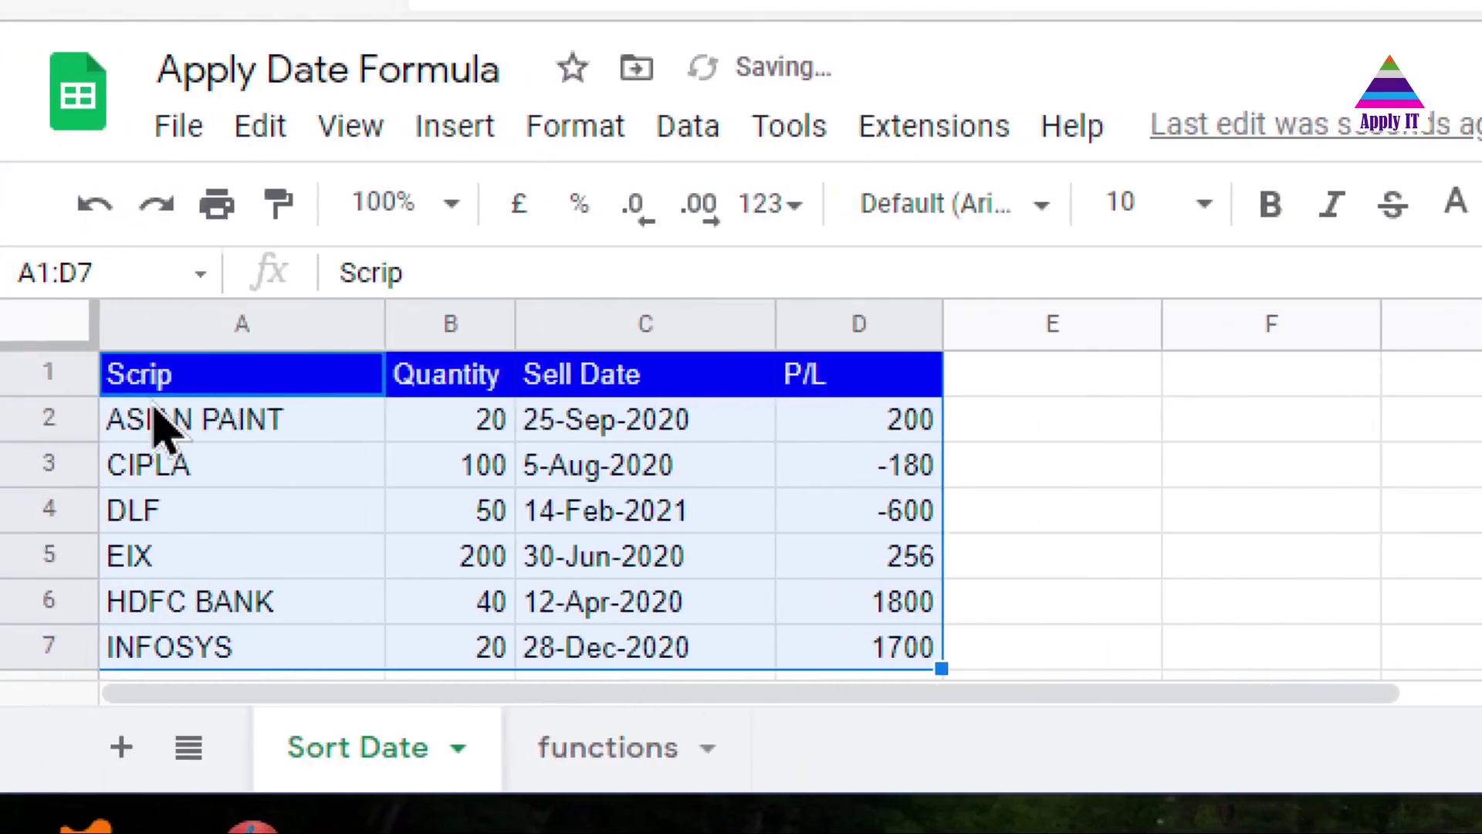
Add a new column header "Sell Date" in cell E1, beside P/L
left_click(1004, 386)
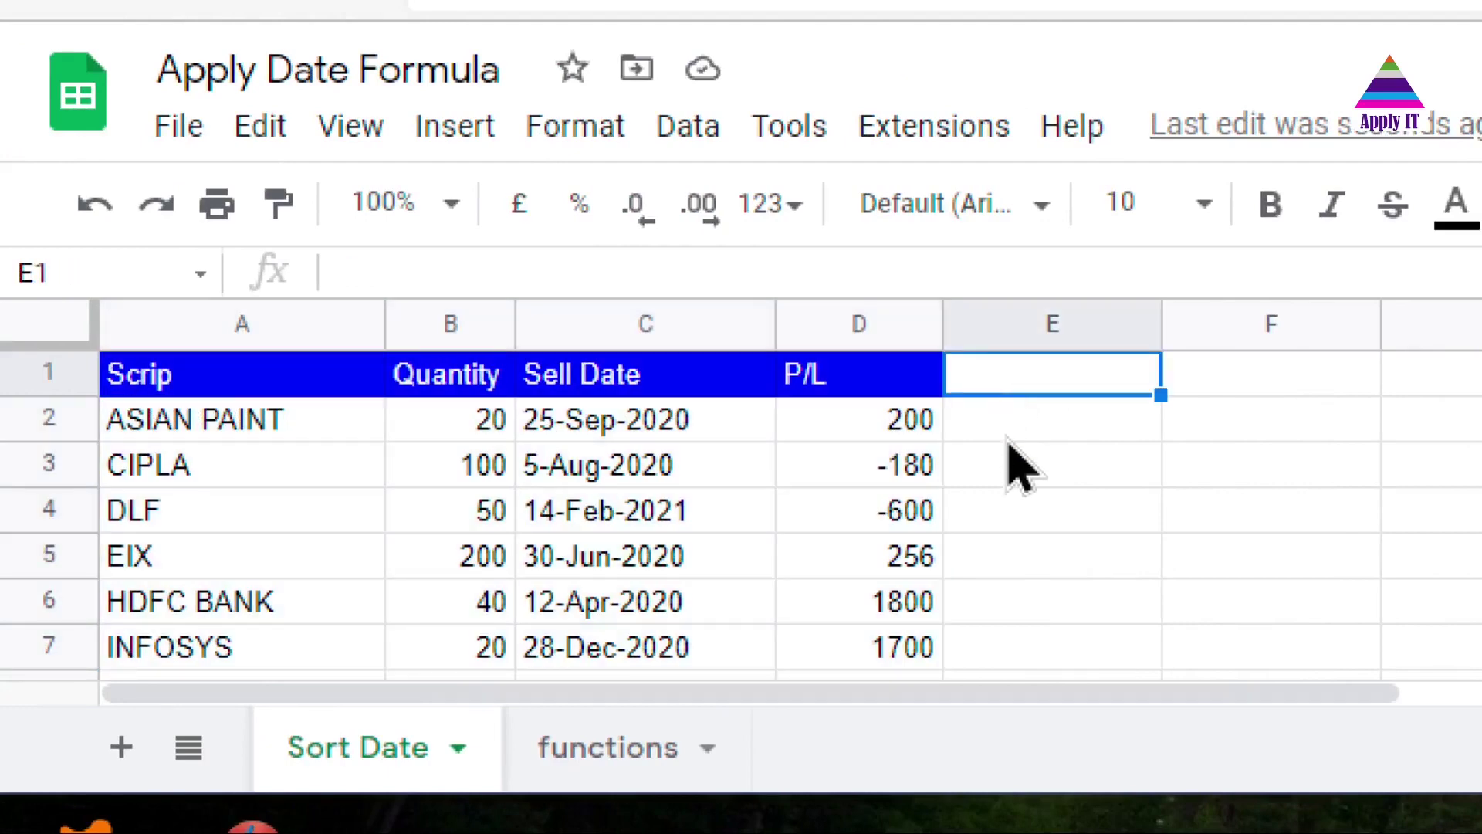
type("Se")
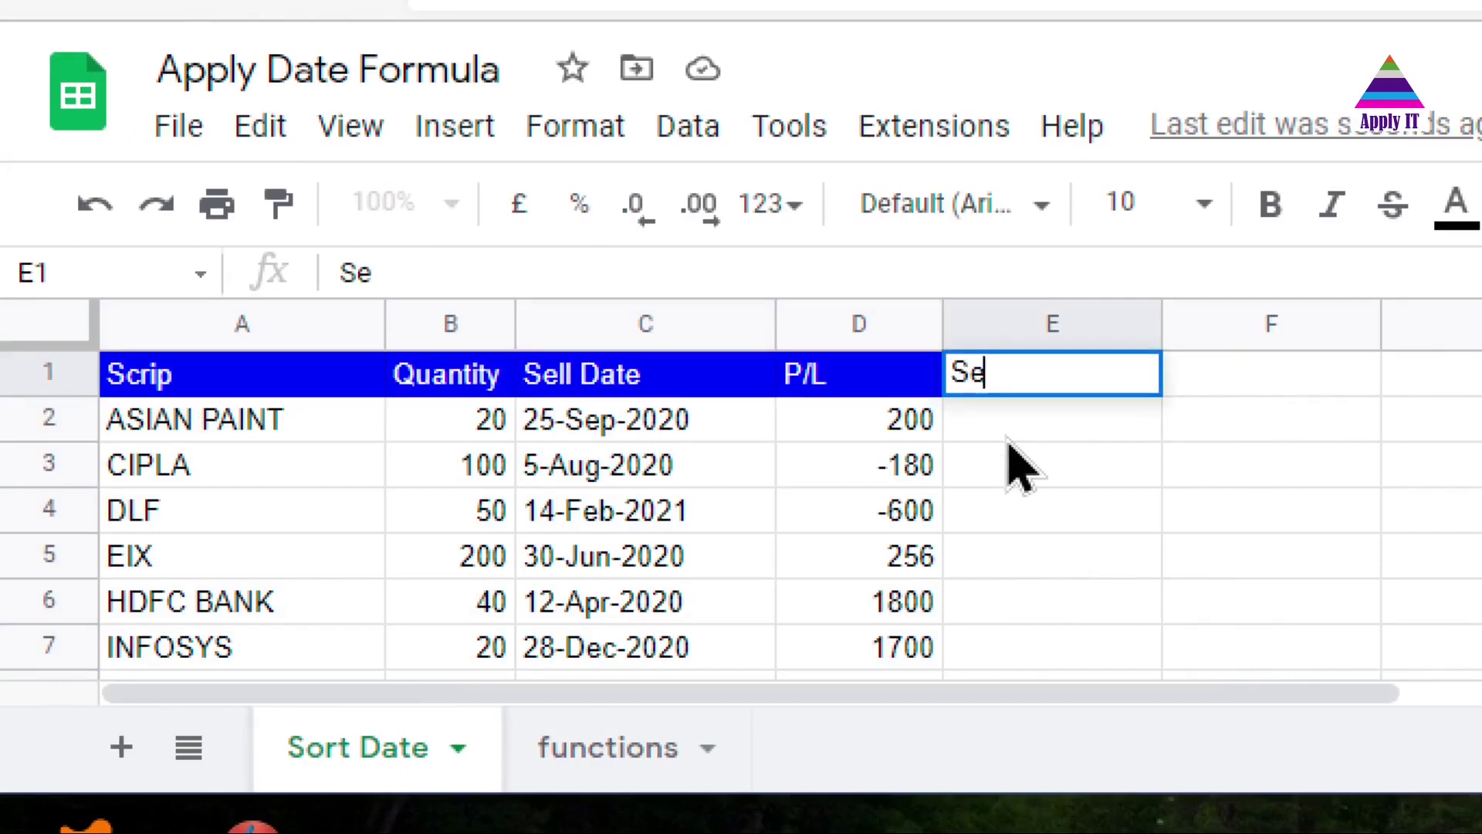
type("ll Date")
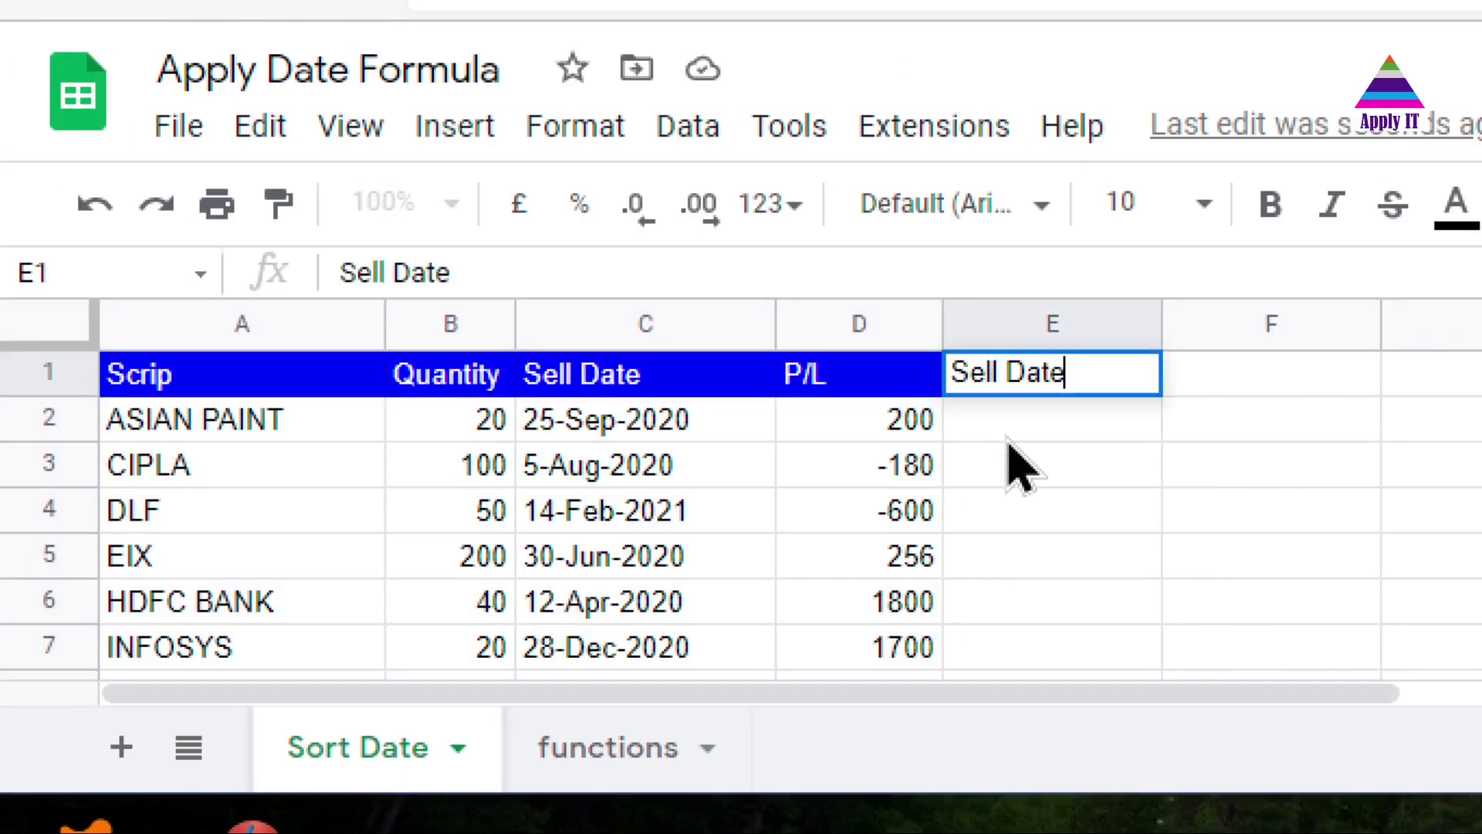
key("Return")
Format header cell E1 with a blue fill and white text to match the other headers
key("Up")
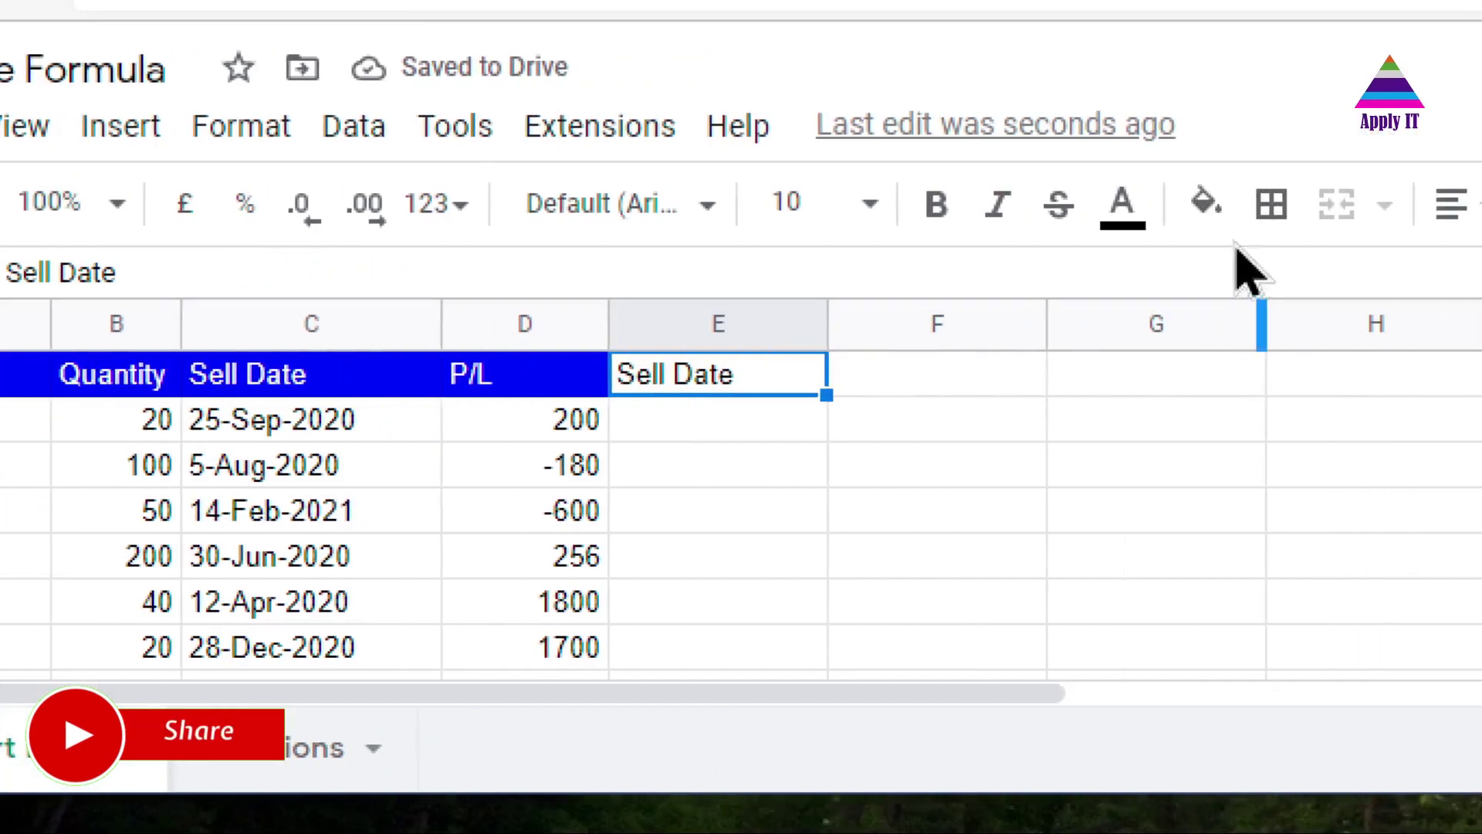
left_click(1206, 205)
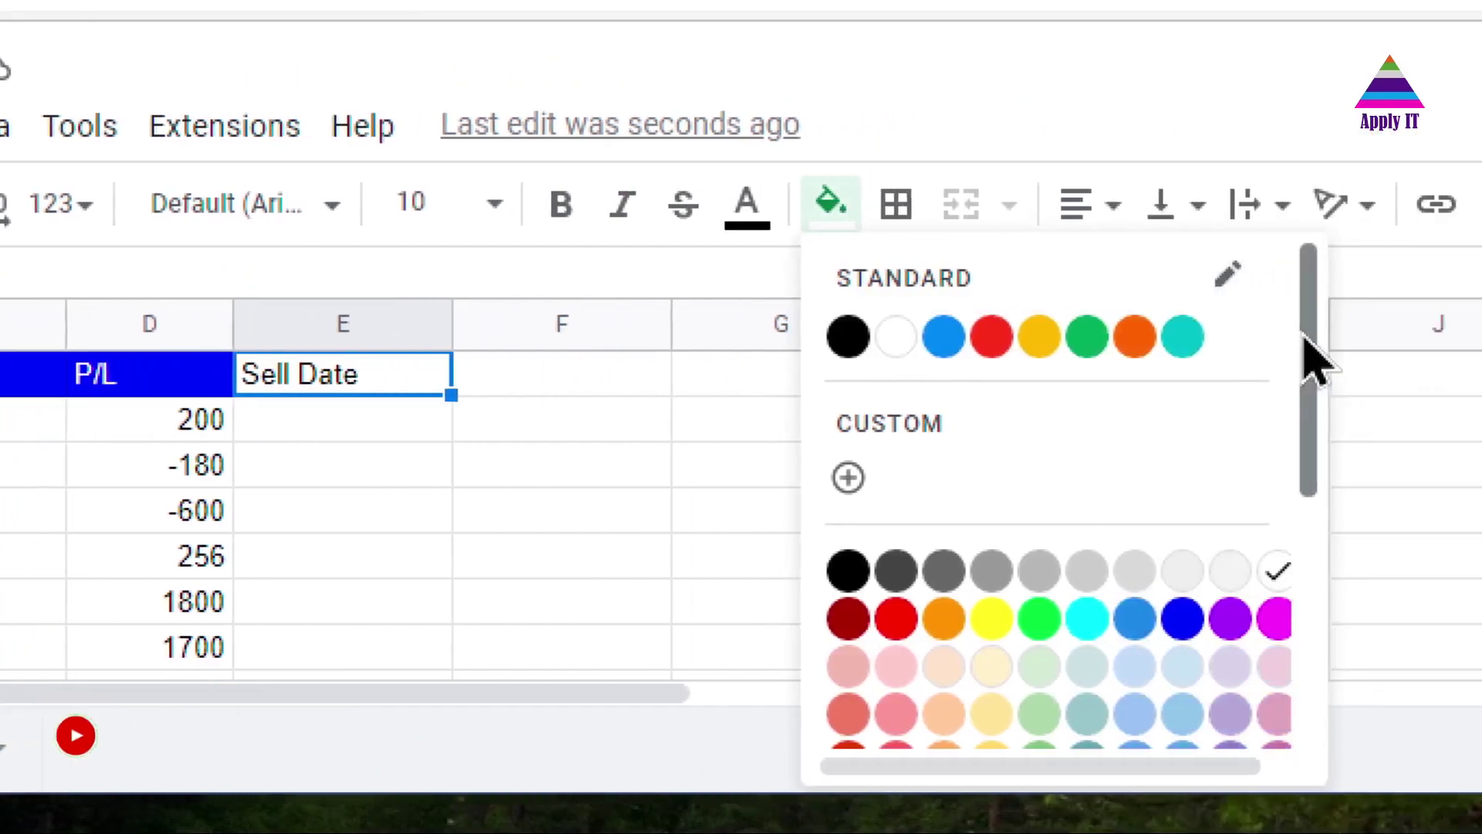
left_click(1158, 610)
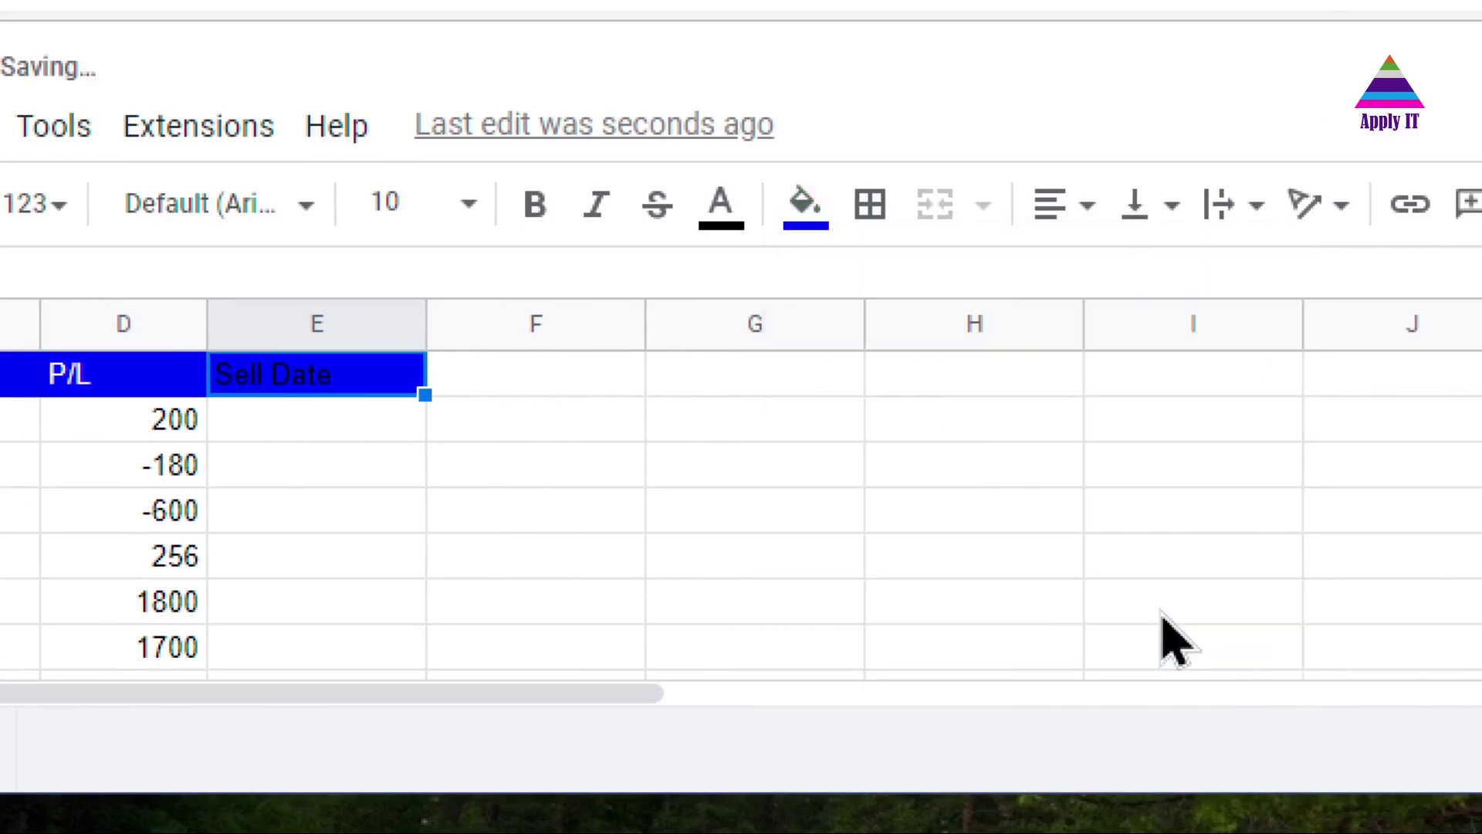
left_click(721, 210)
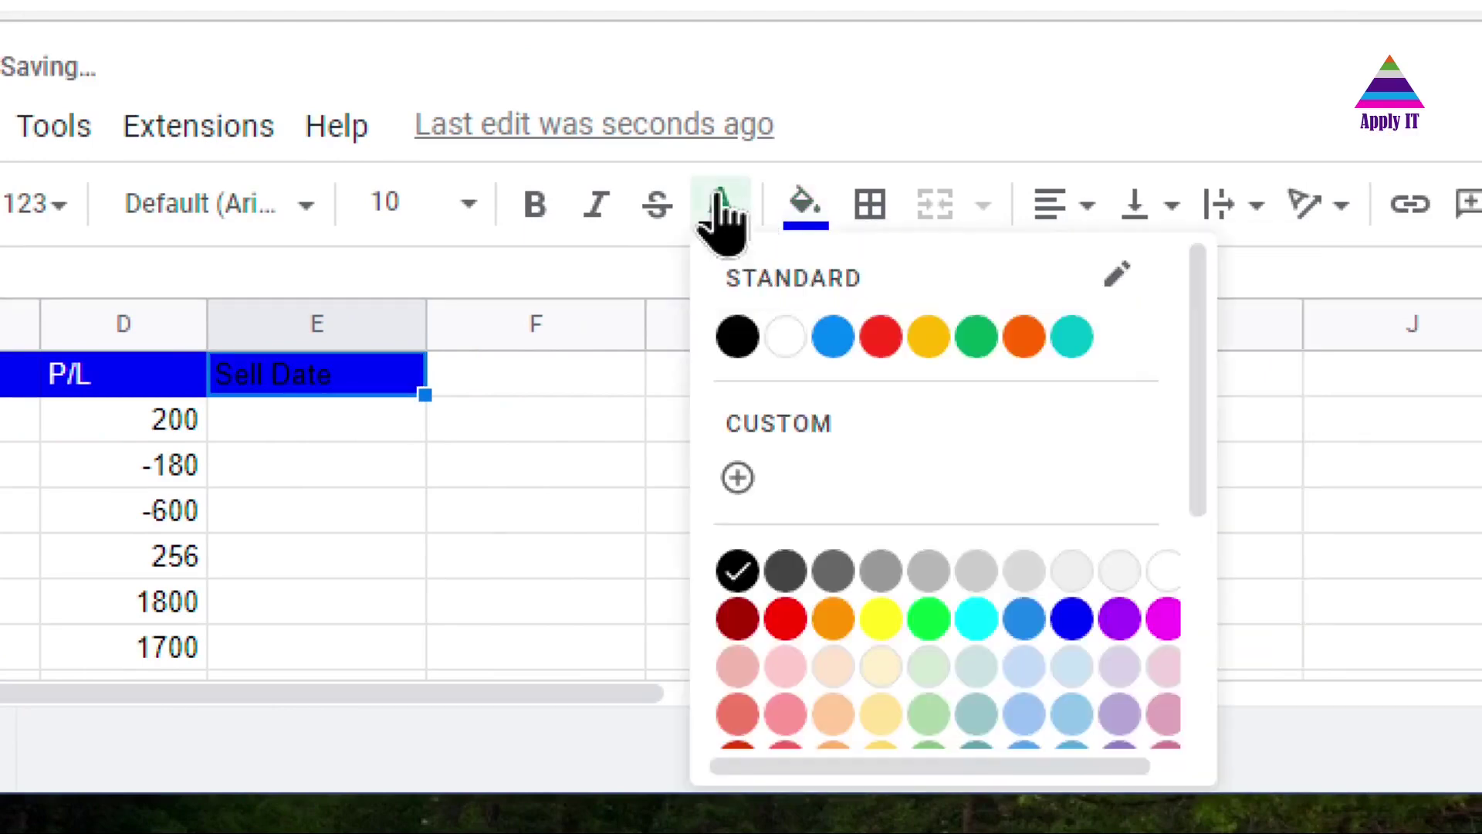
left_click(1167, 571)
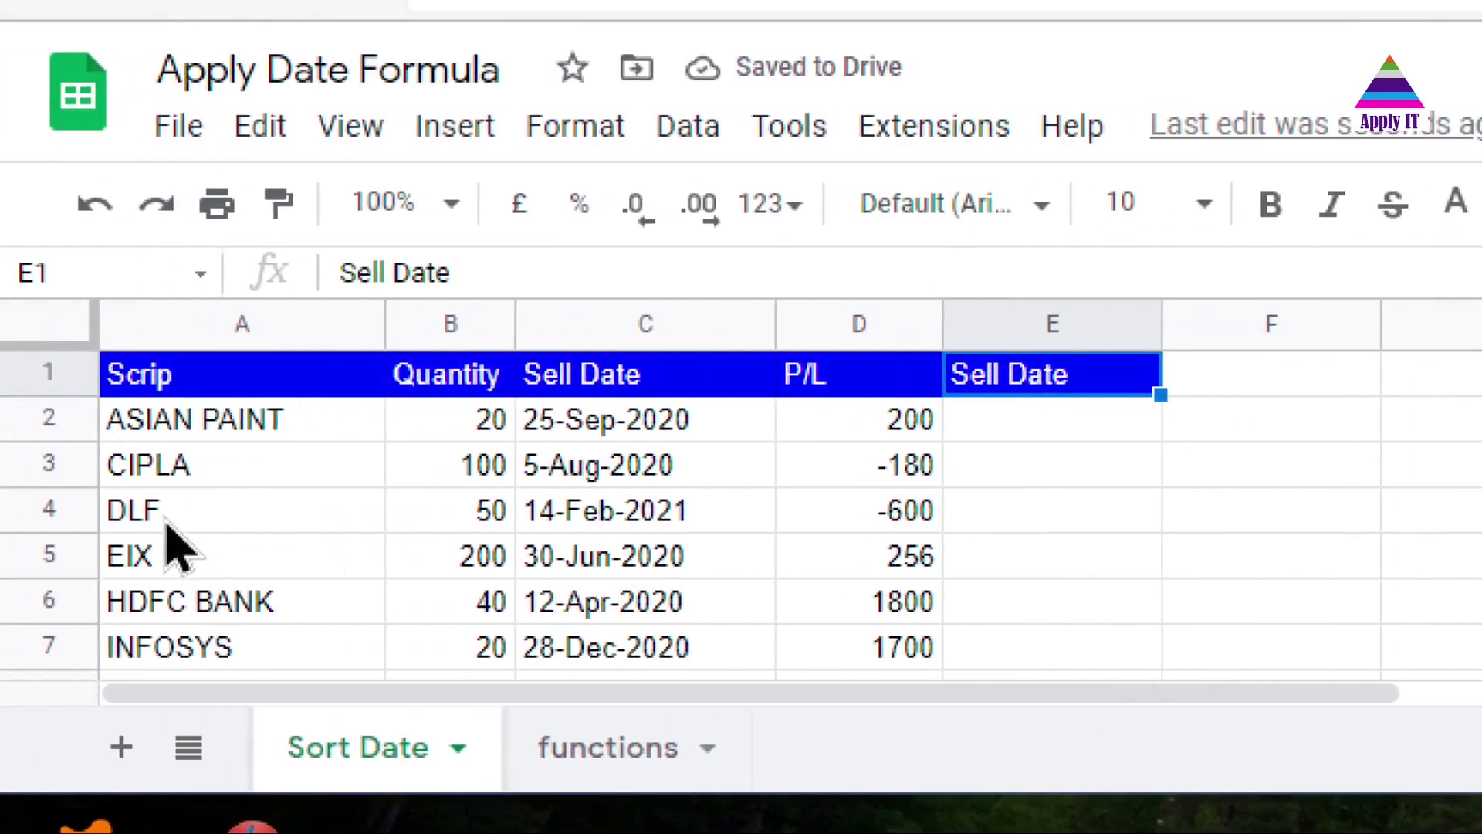
Enter =TO_DATE(DATEVALUE(C2)) in E2 and accept the suggested fill of the formula down to E7
left_click(1054, 432)
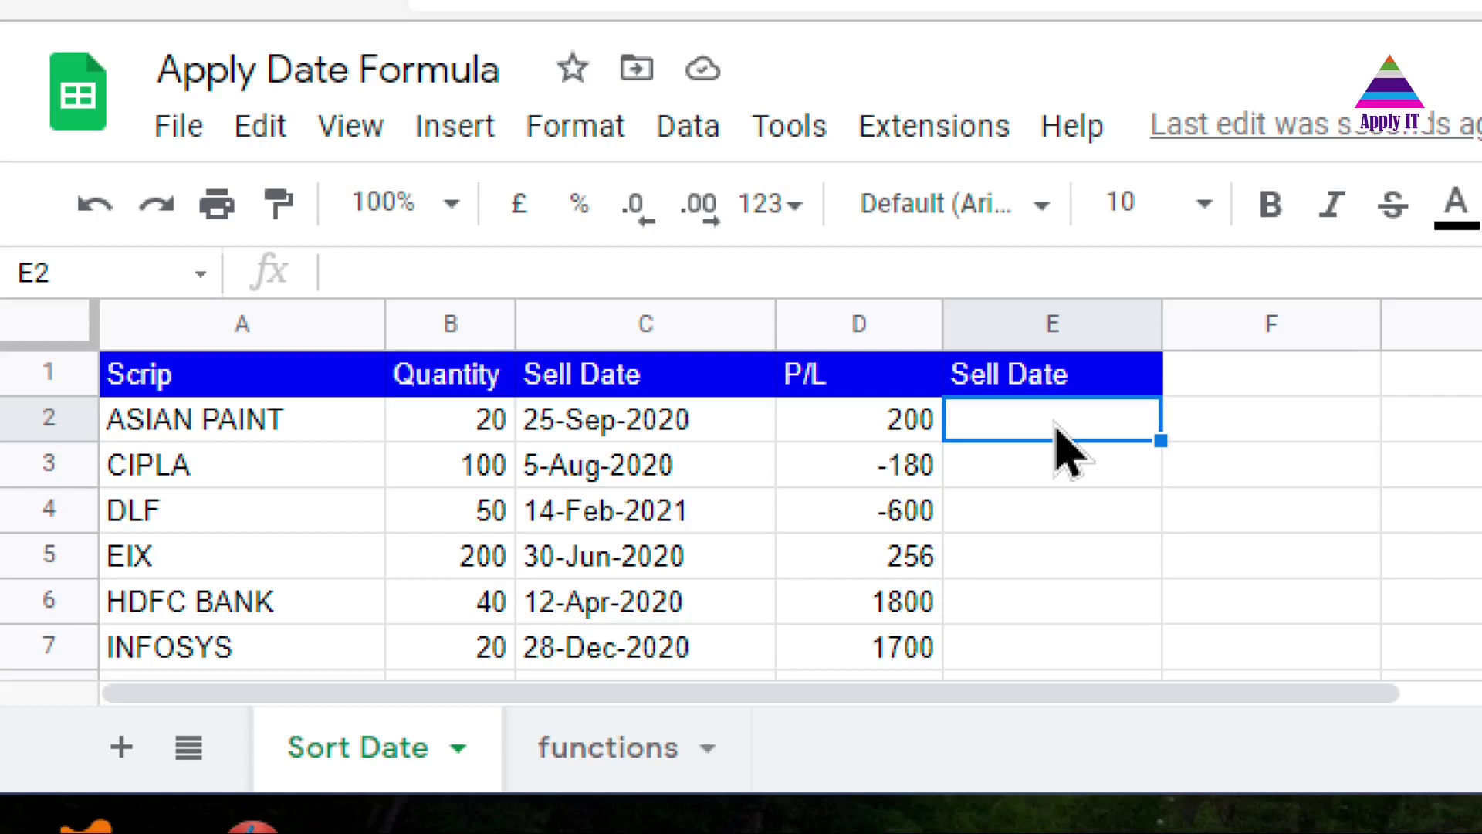
type("=")
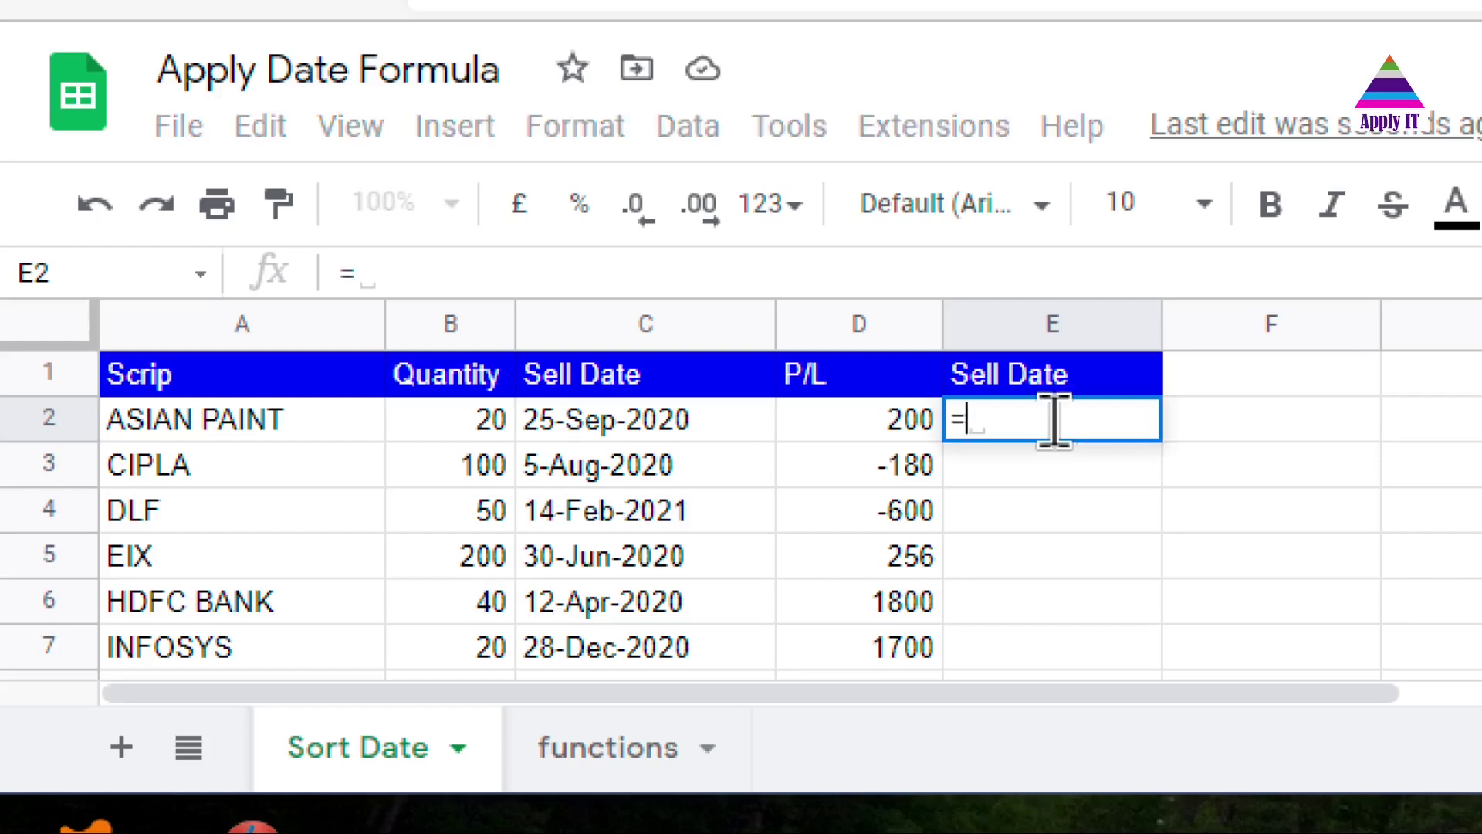
type("TO")
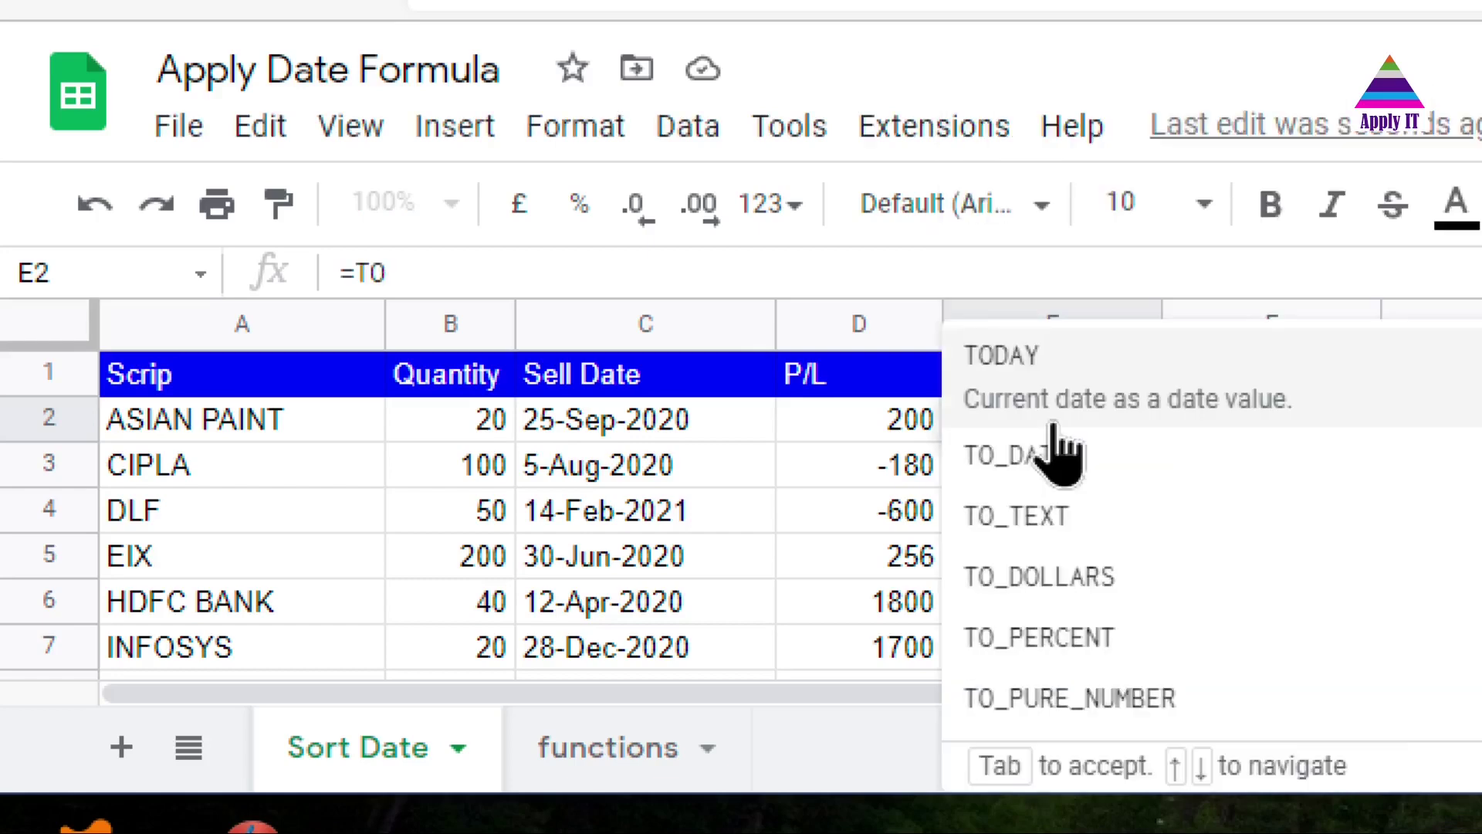
type("_DATE")
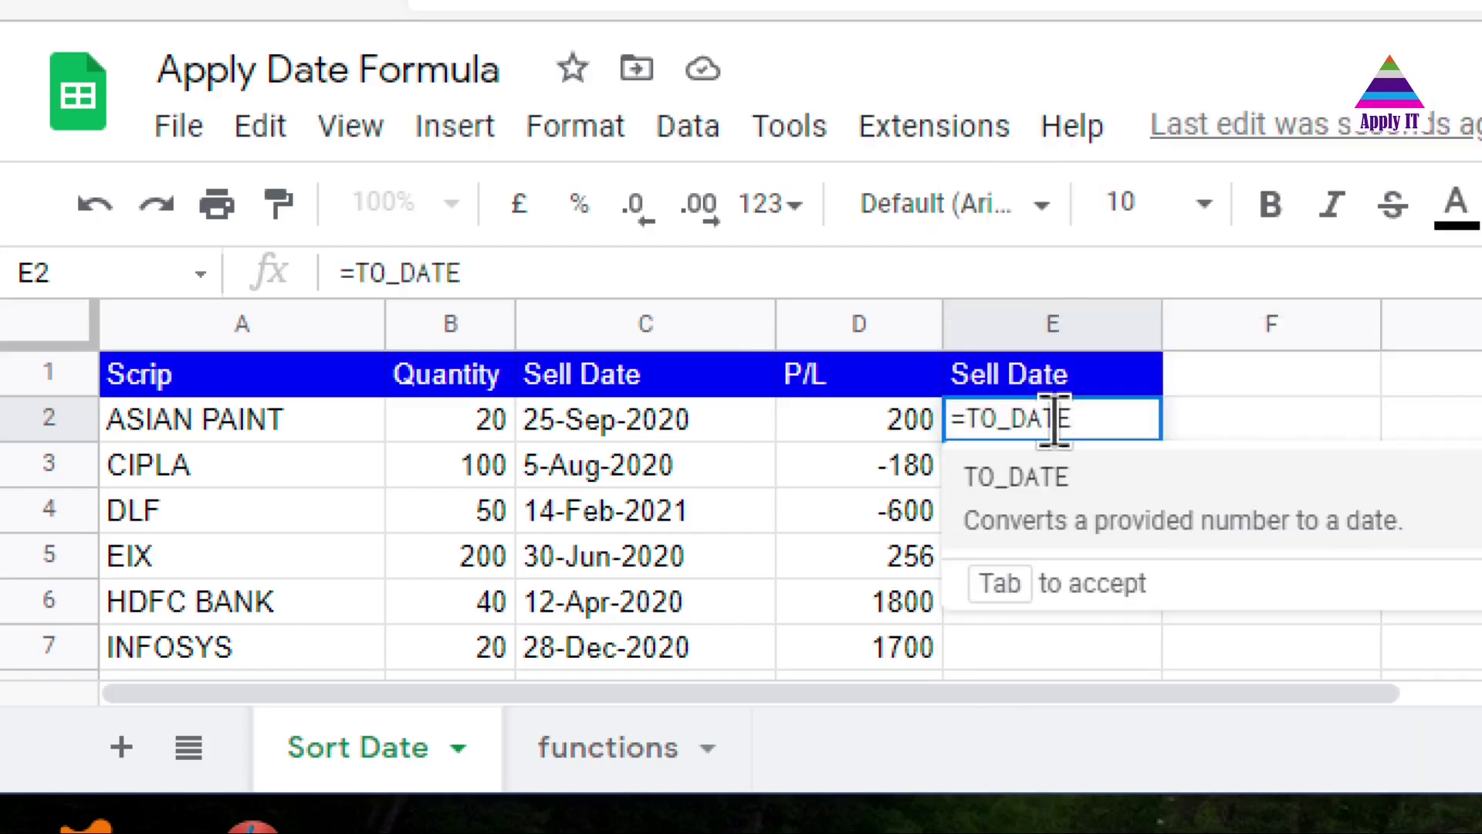
type("(D")
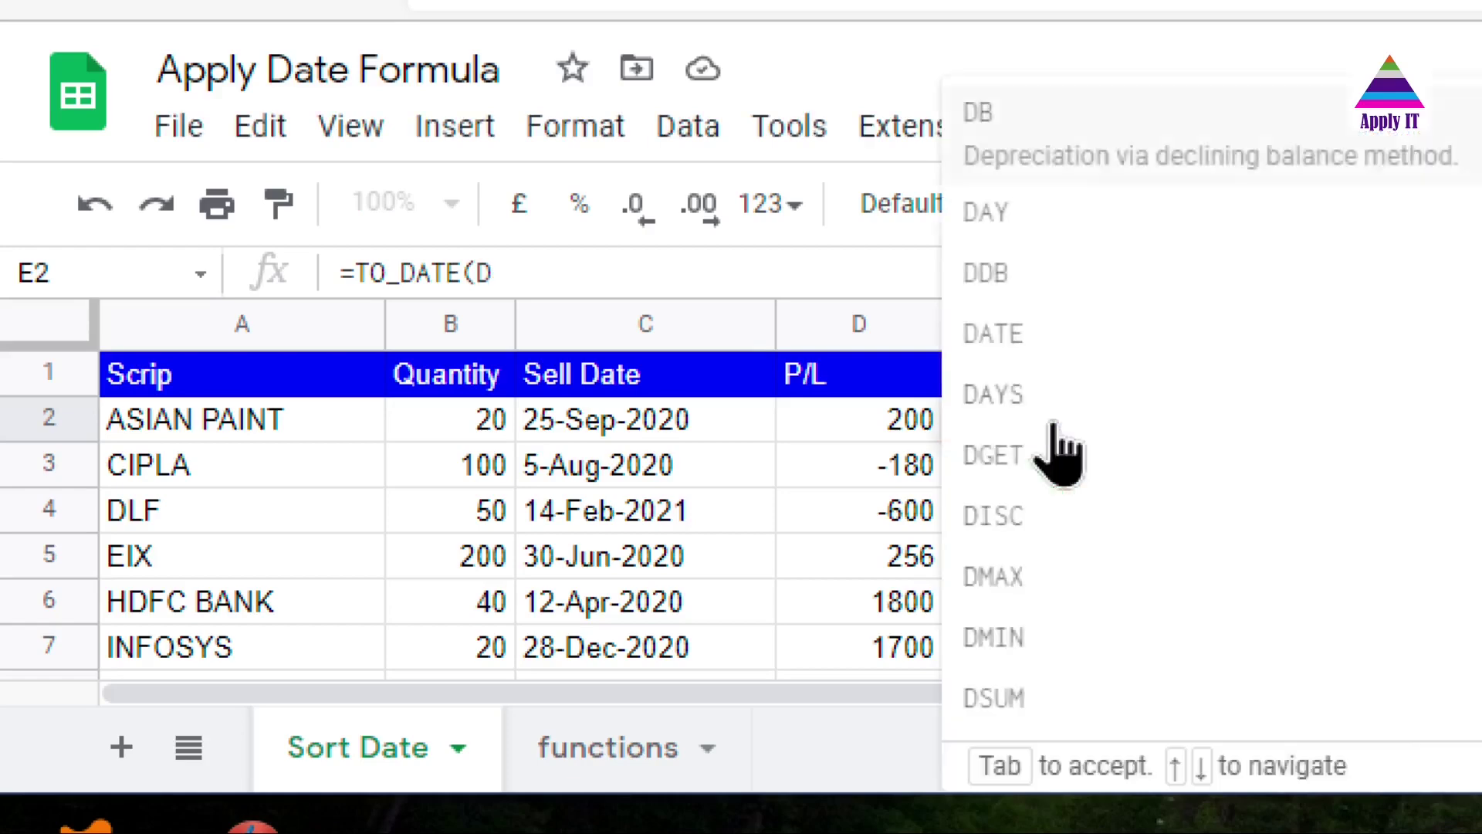
type("ATEVALUE(")
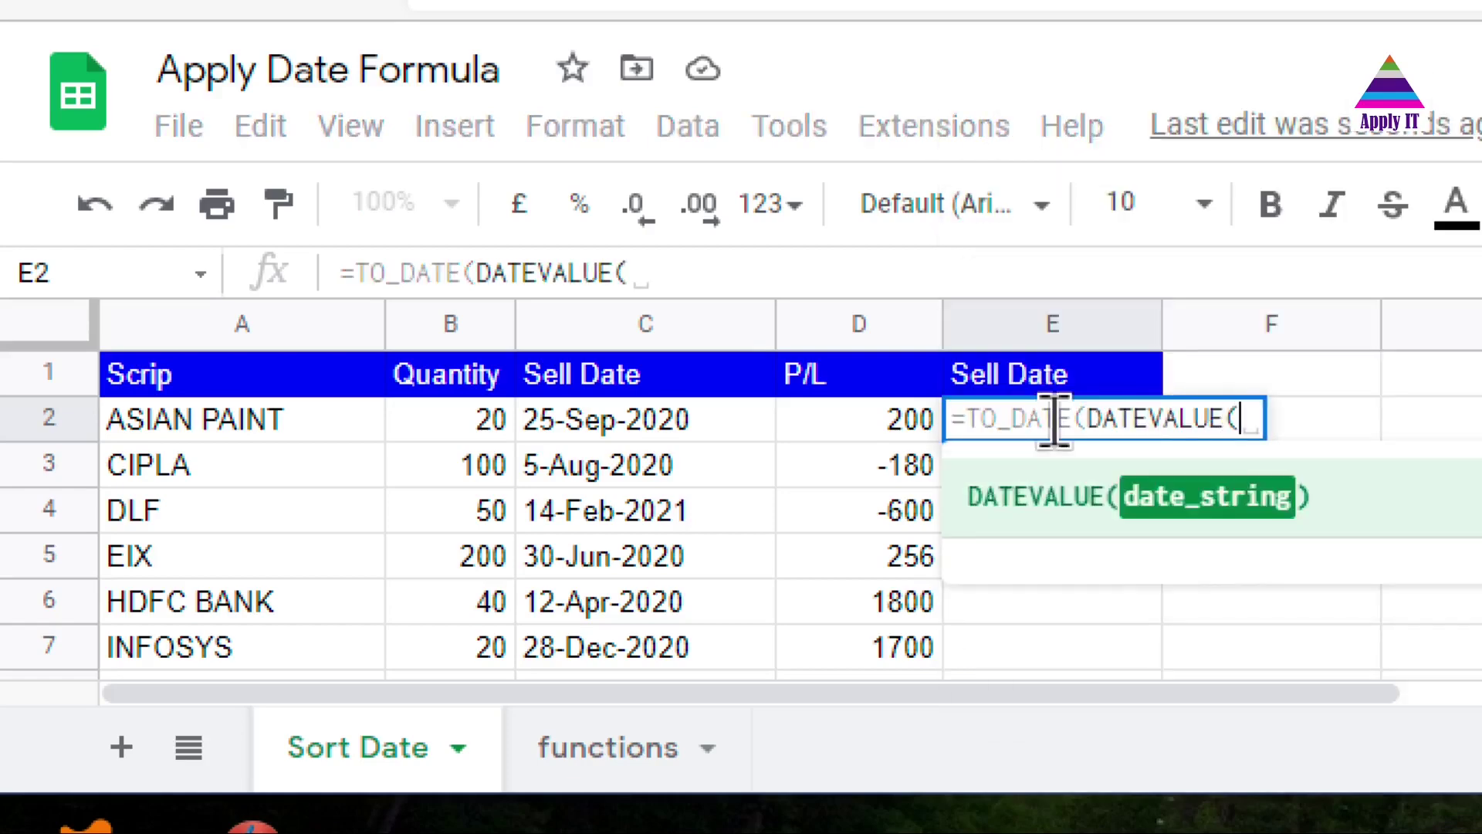
left_click(652, 434)
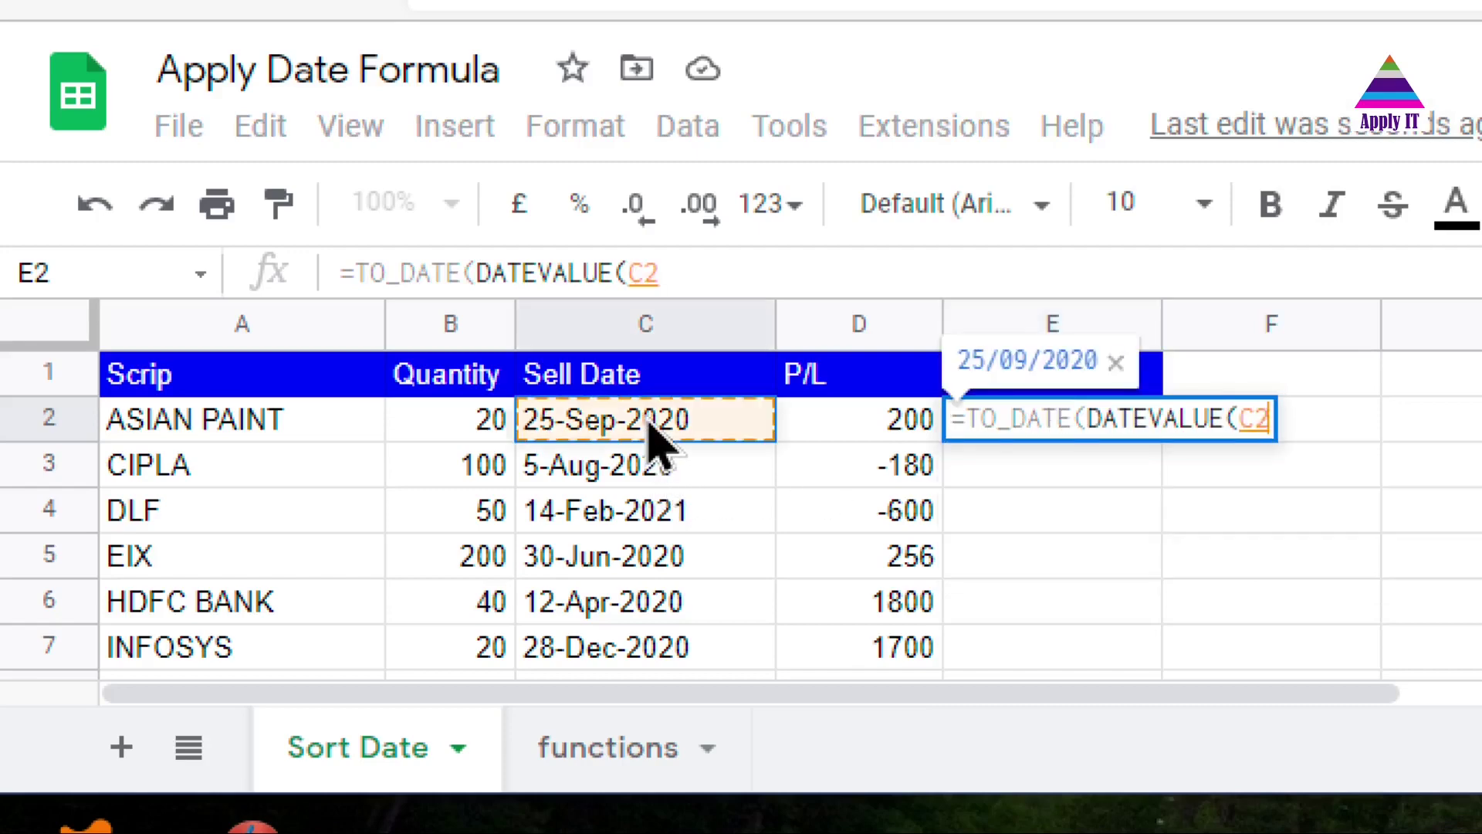
type(")")
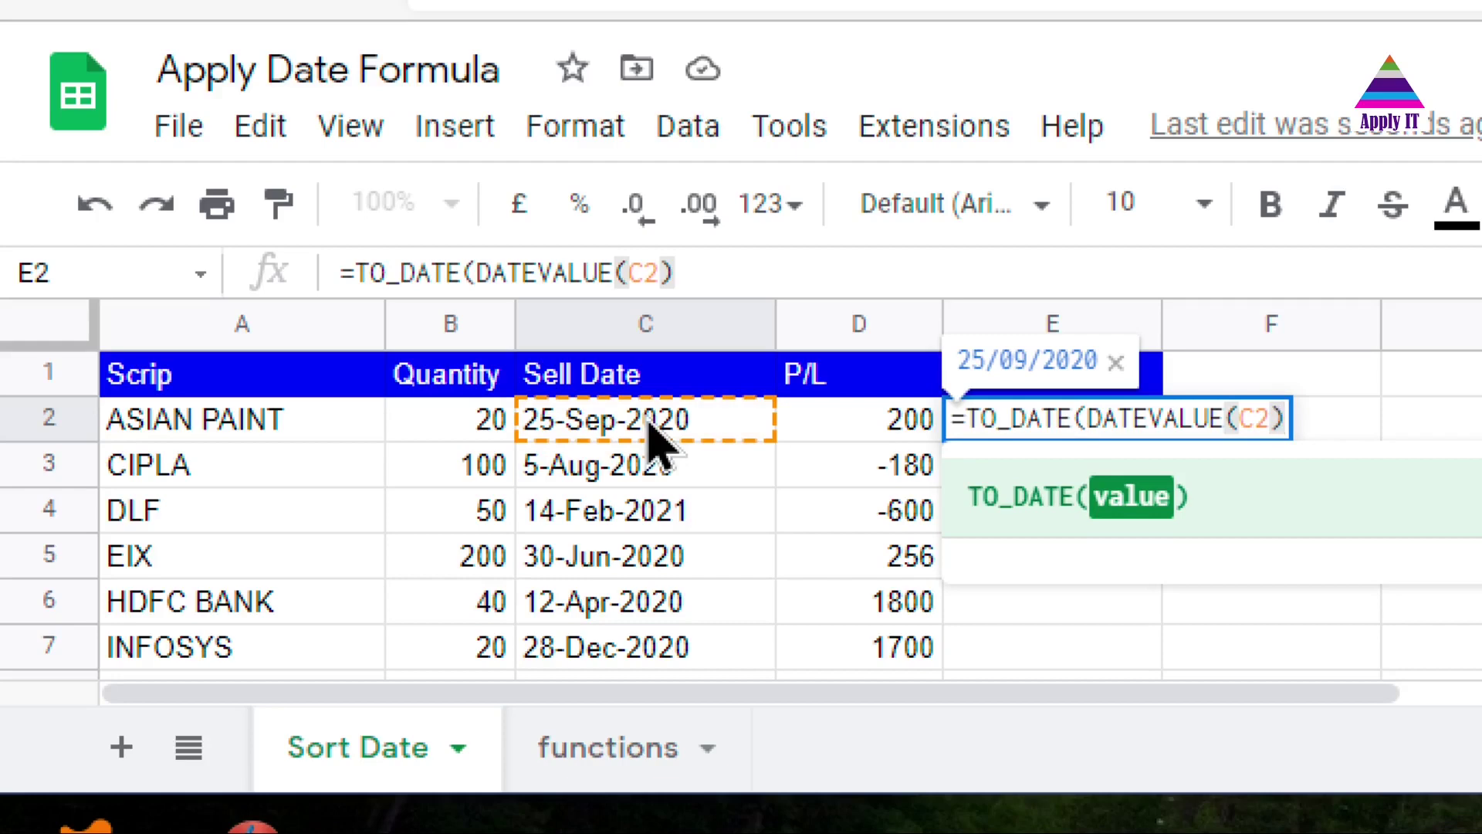
type(")")
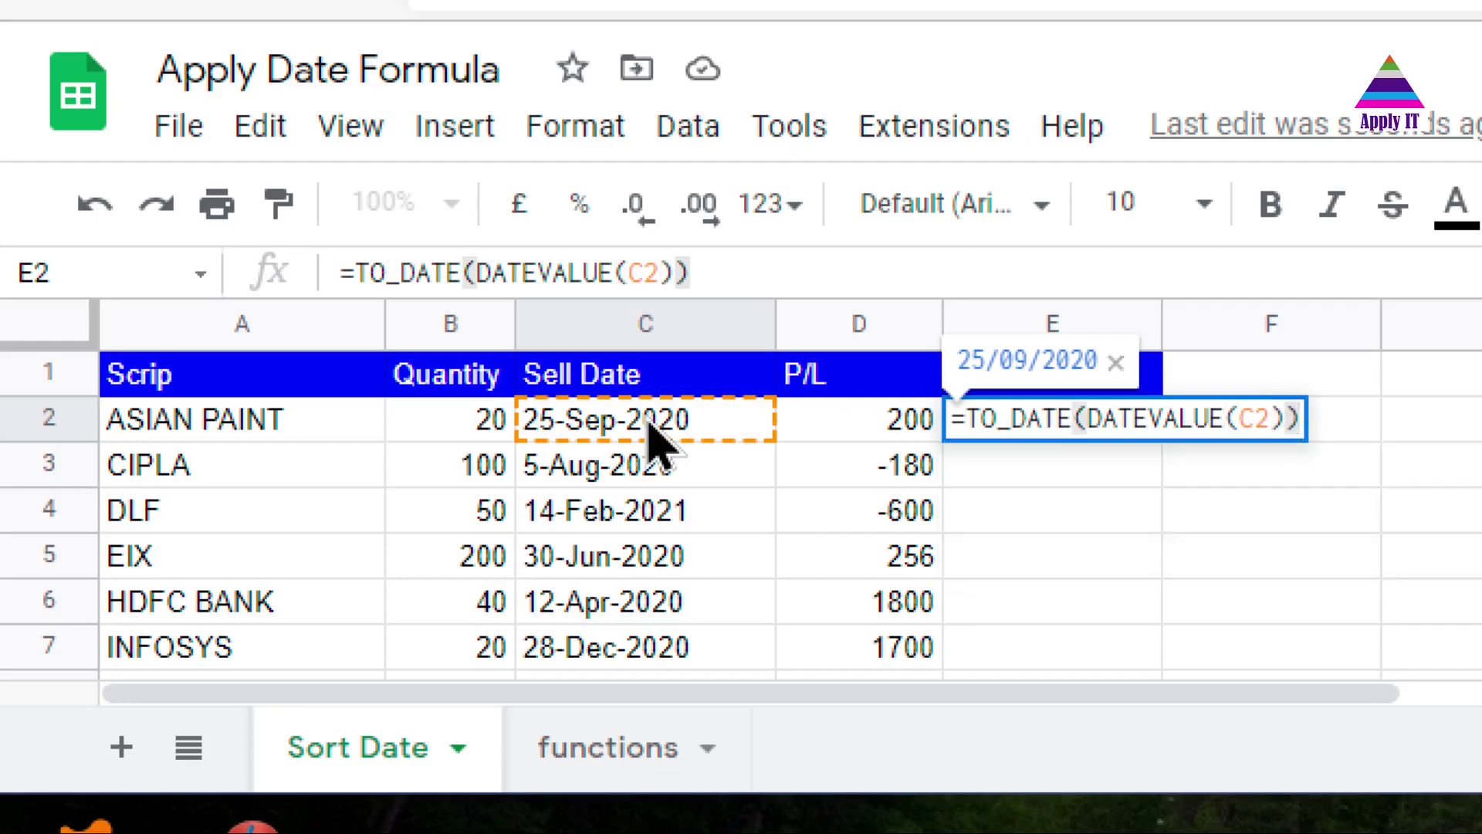
key("Return")
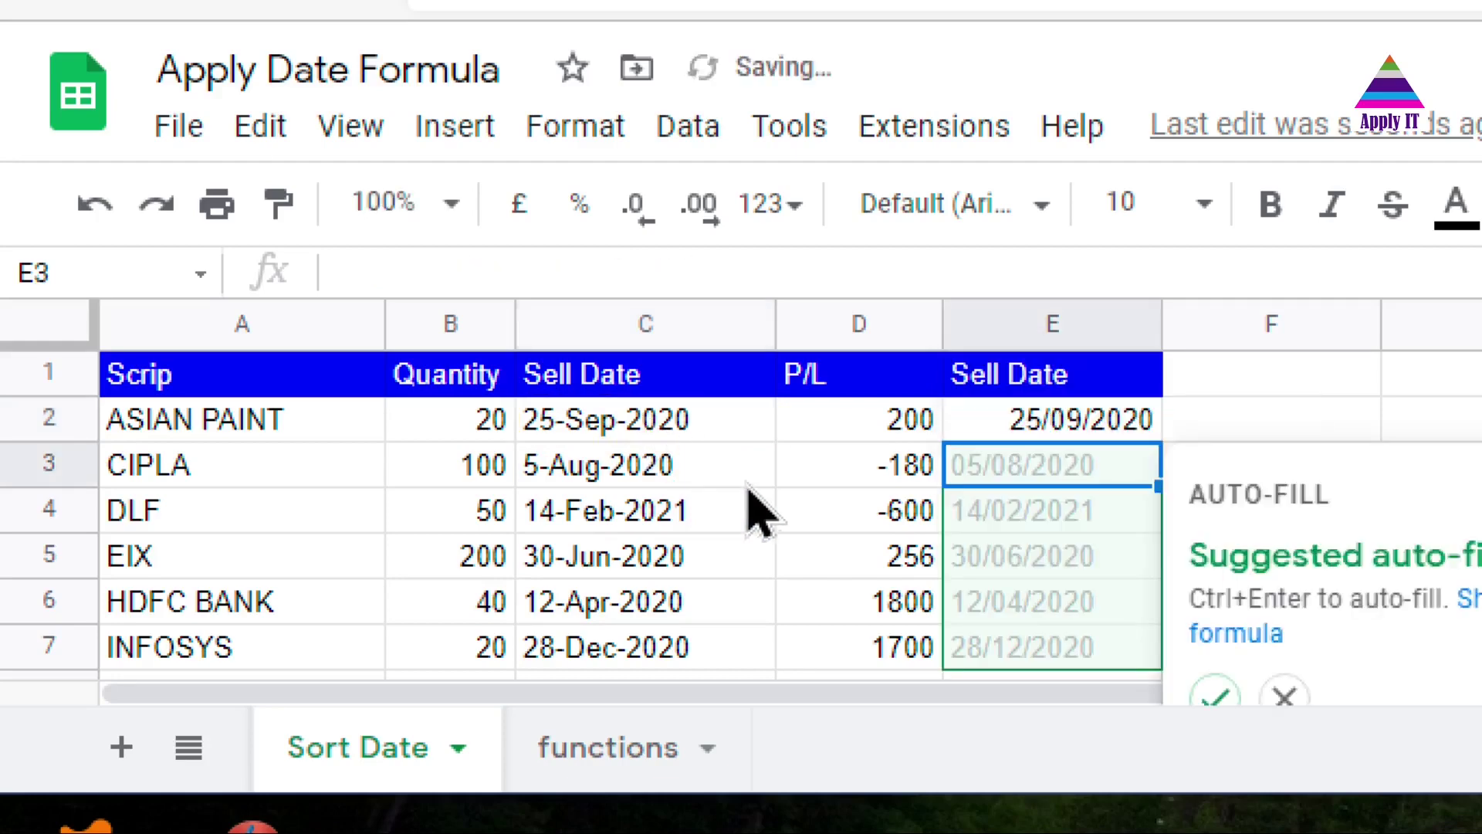
left_click(1211, 698)
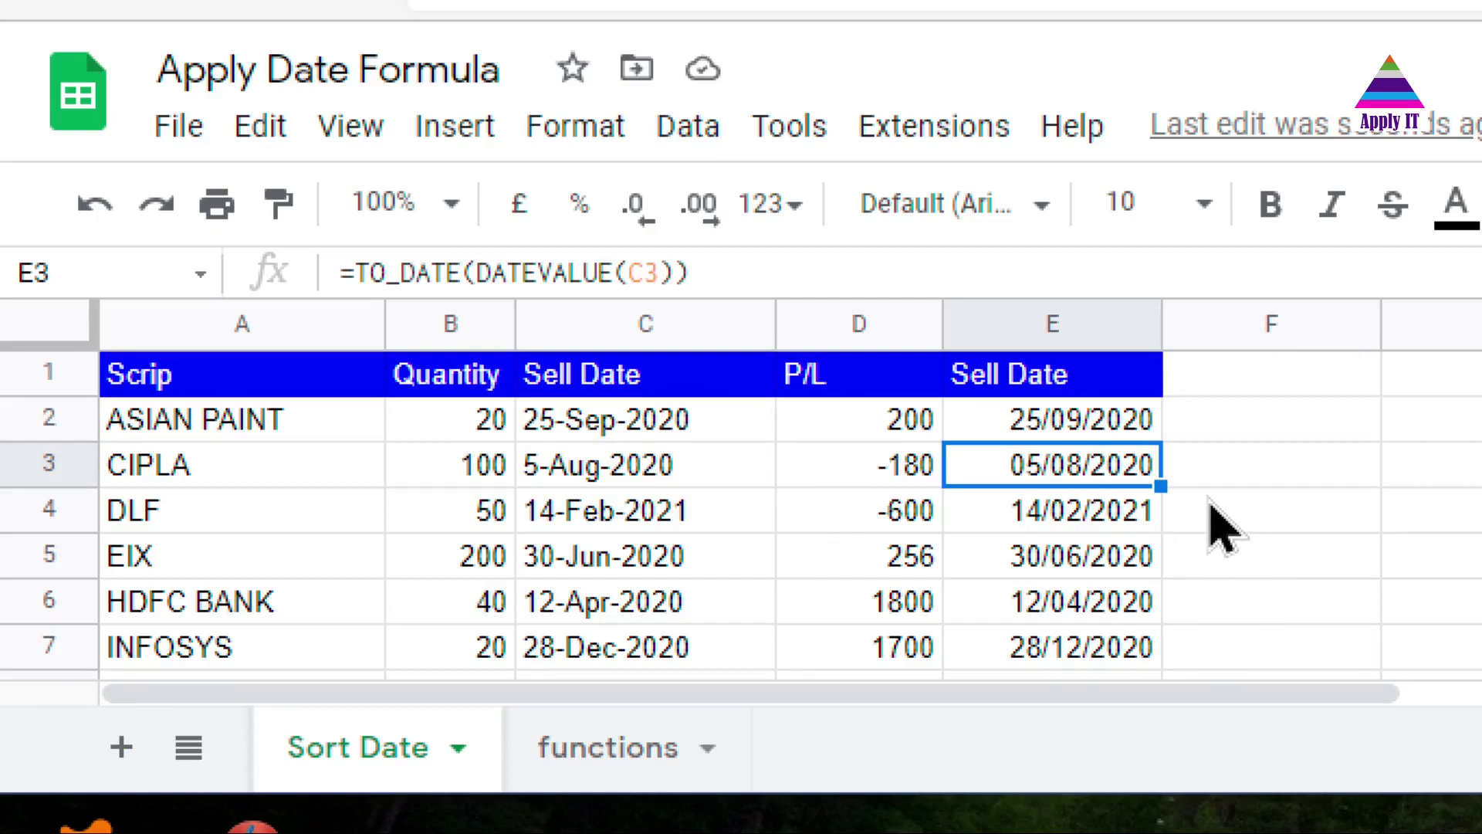
Apply the custom day-month-year date format shown as 5-Aug-1930 to the converted sell dates in E2:E7
key("Up")
key("shift+Down")
key("shift+Down")
key("shift+Down")
key("shift+Down")
key("shift+Down")
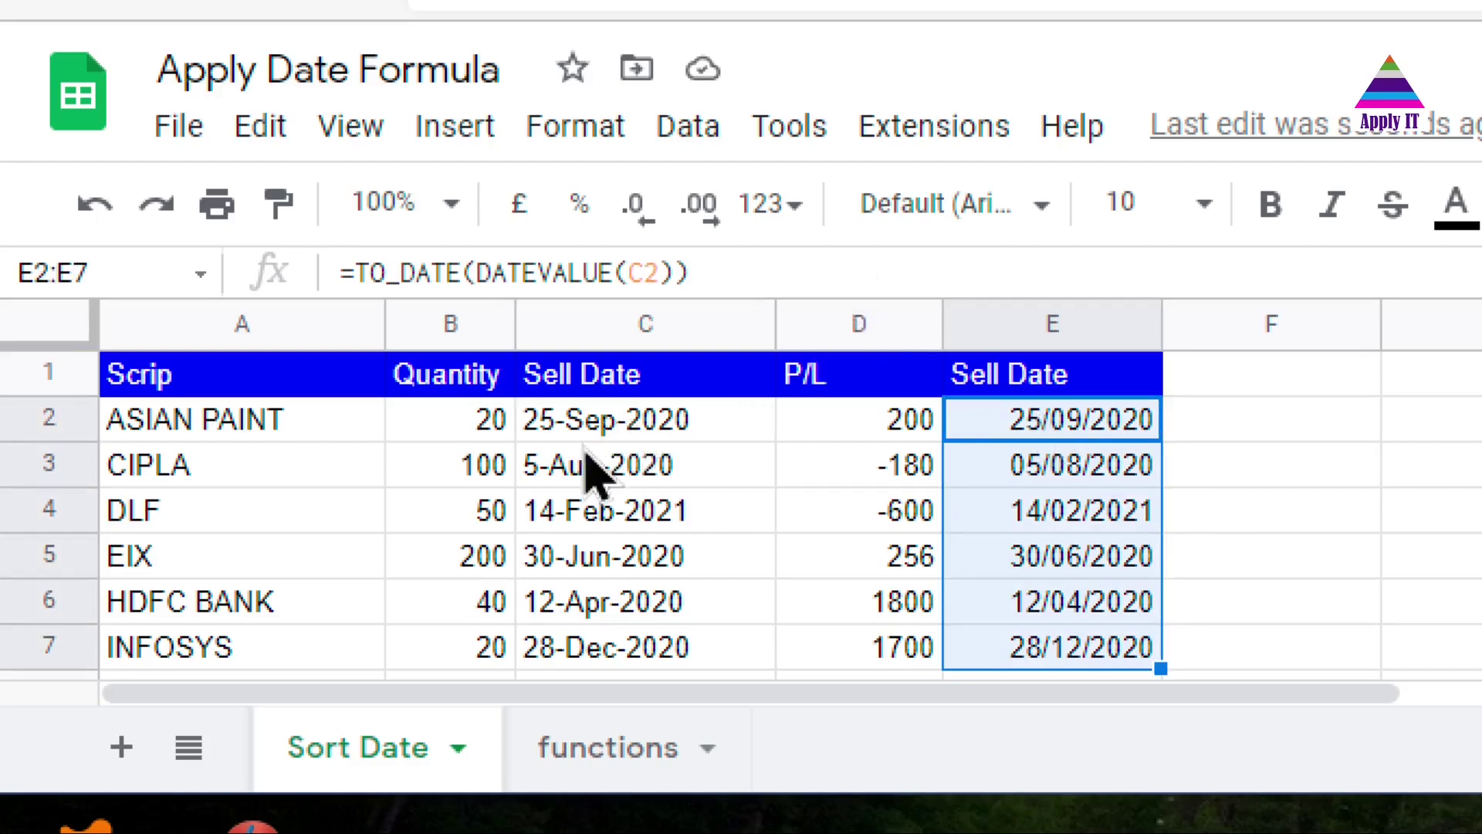
left_click(682, 140)
mouse_move(579, 135)
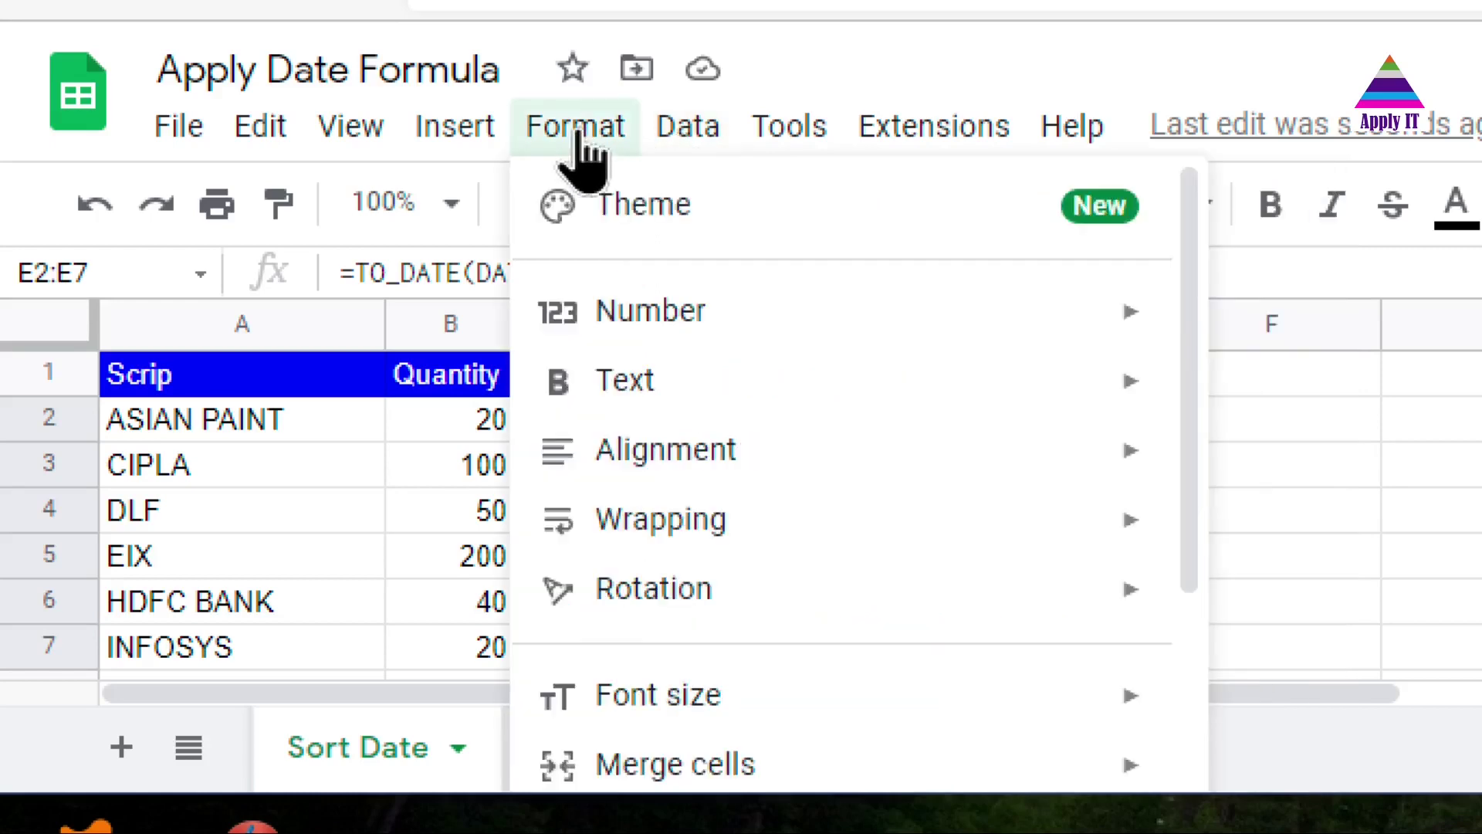
mouse_move(635, 331)
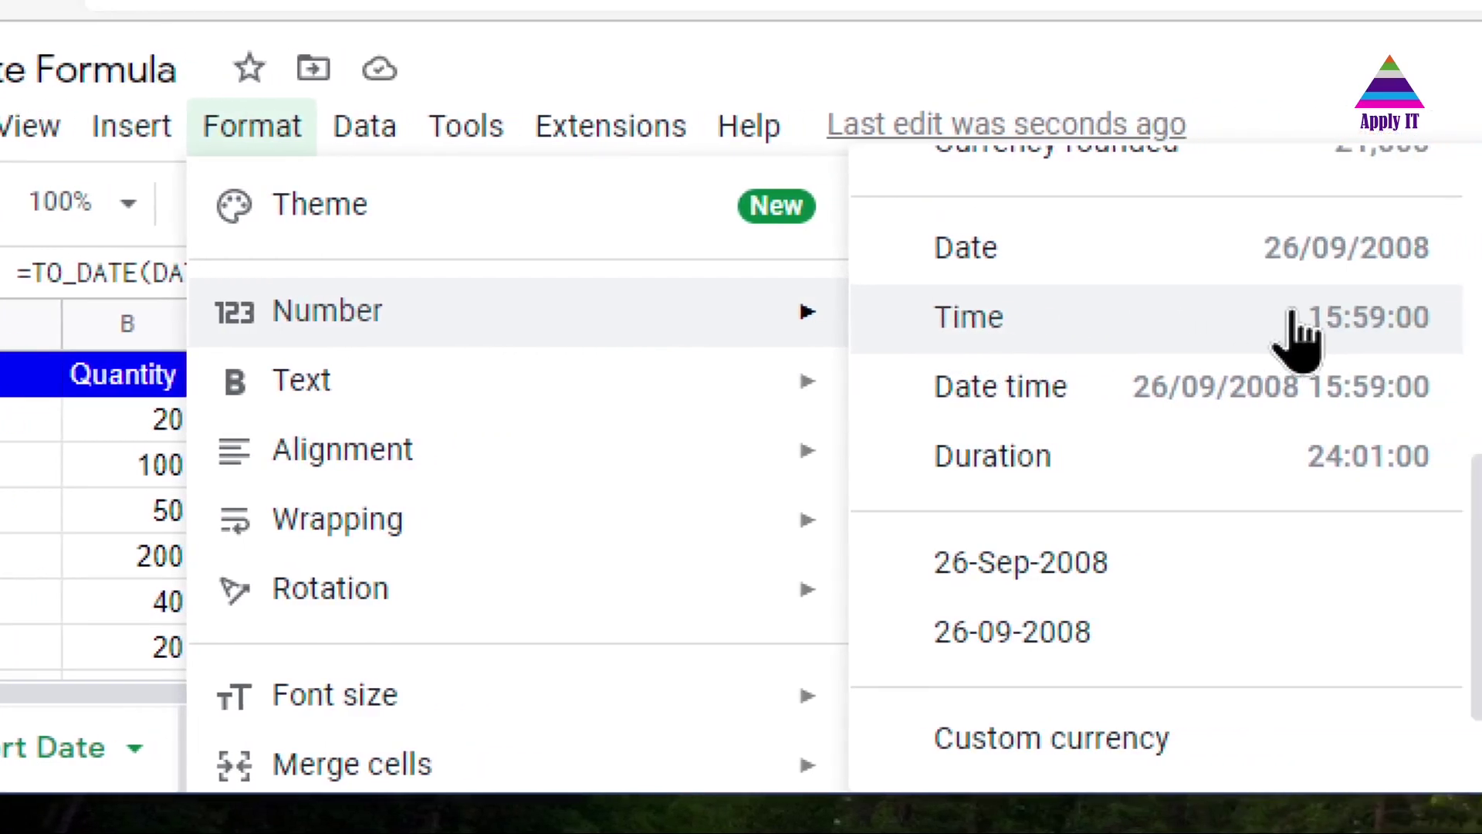
scroll(1161, 540, "down", 2)
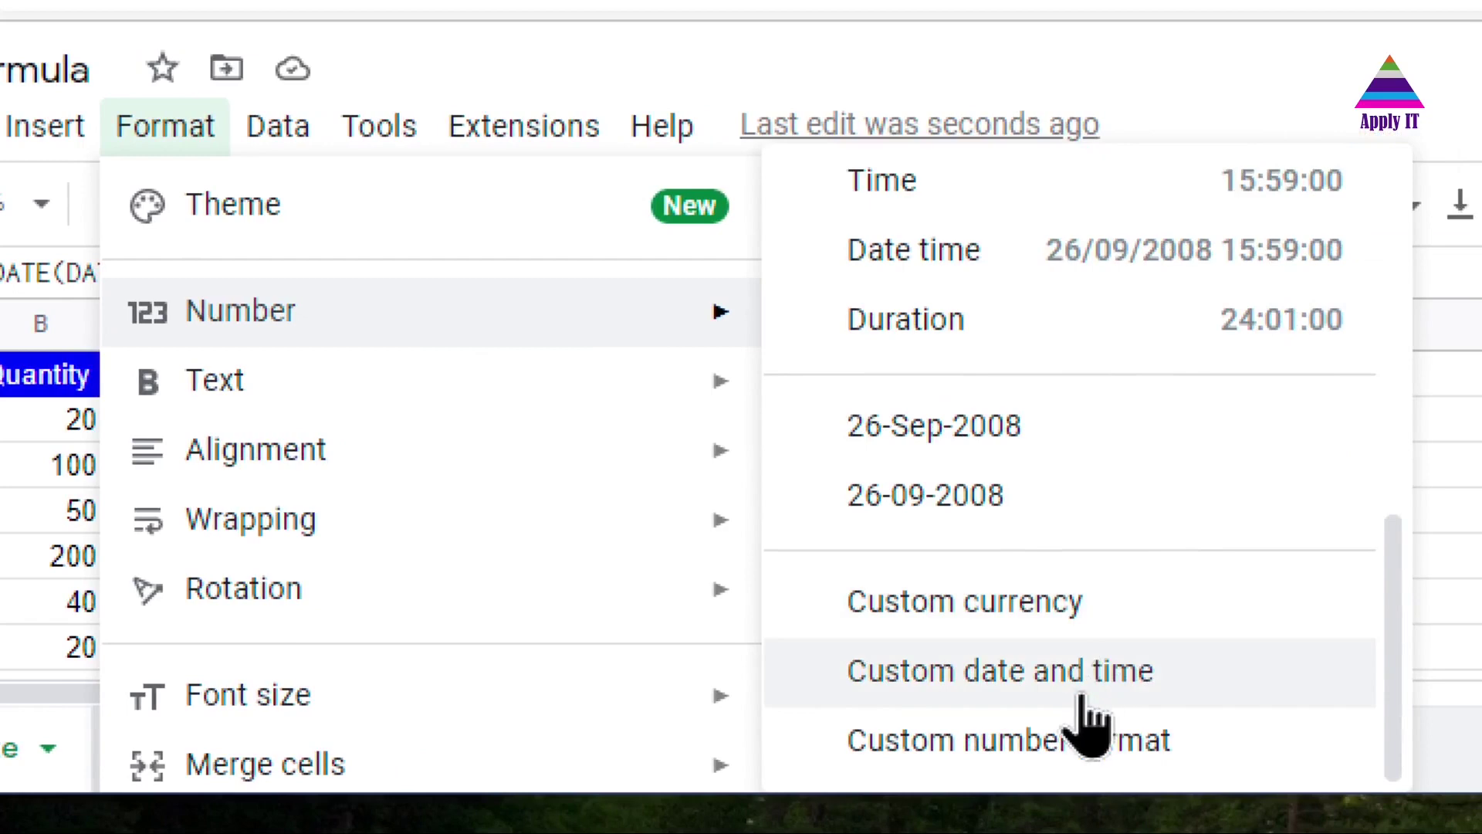
left_click(1048, 679)
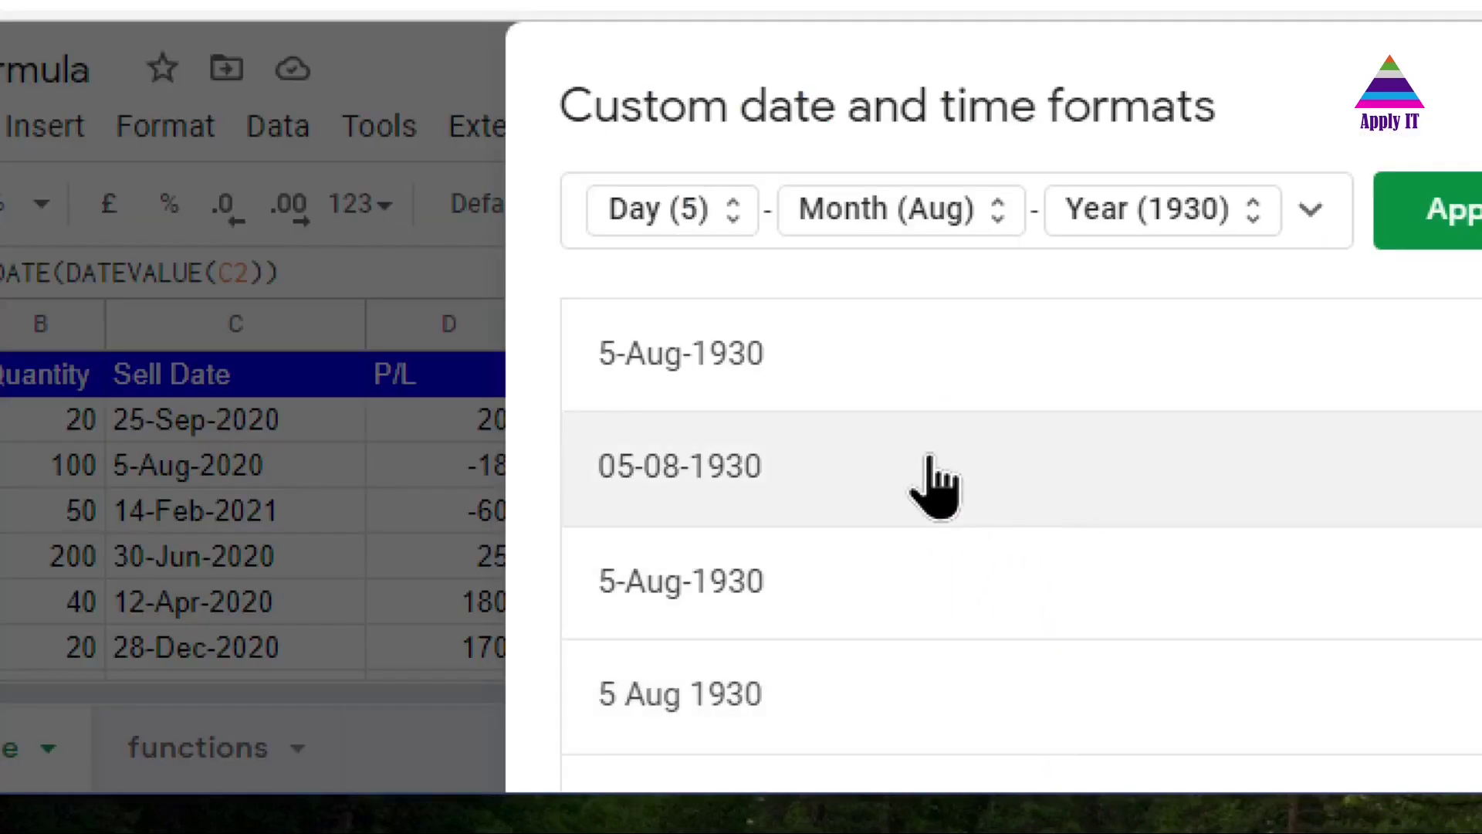
left_click(659, 374)
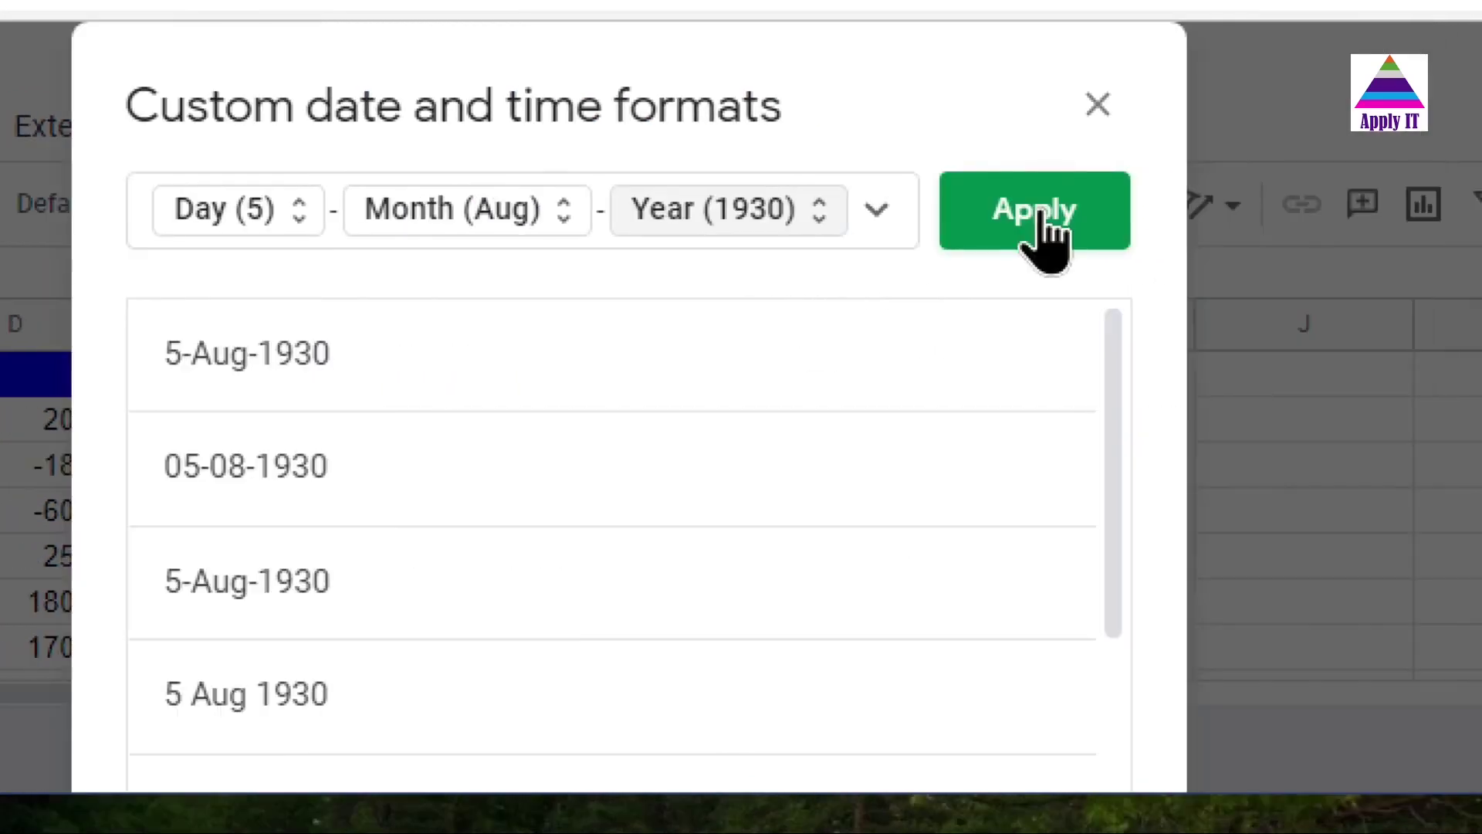
left_click(1285, 224)
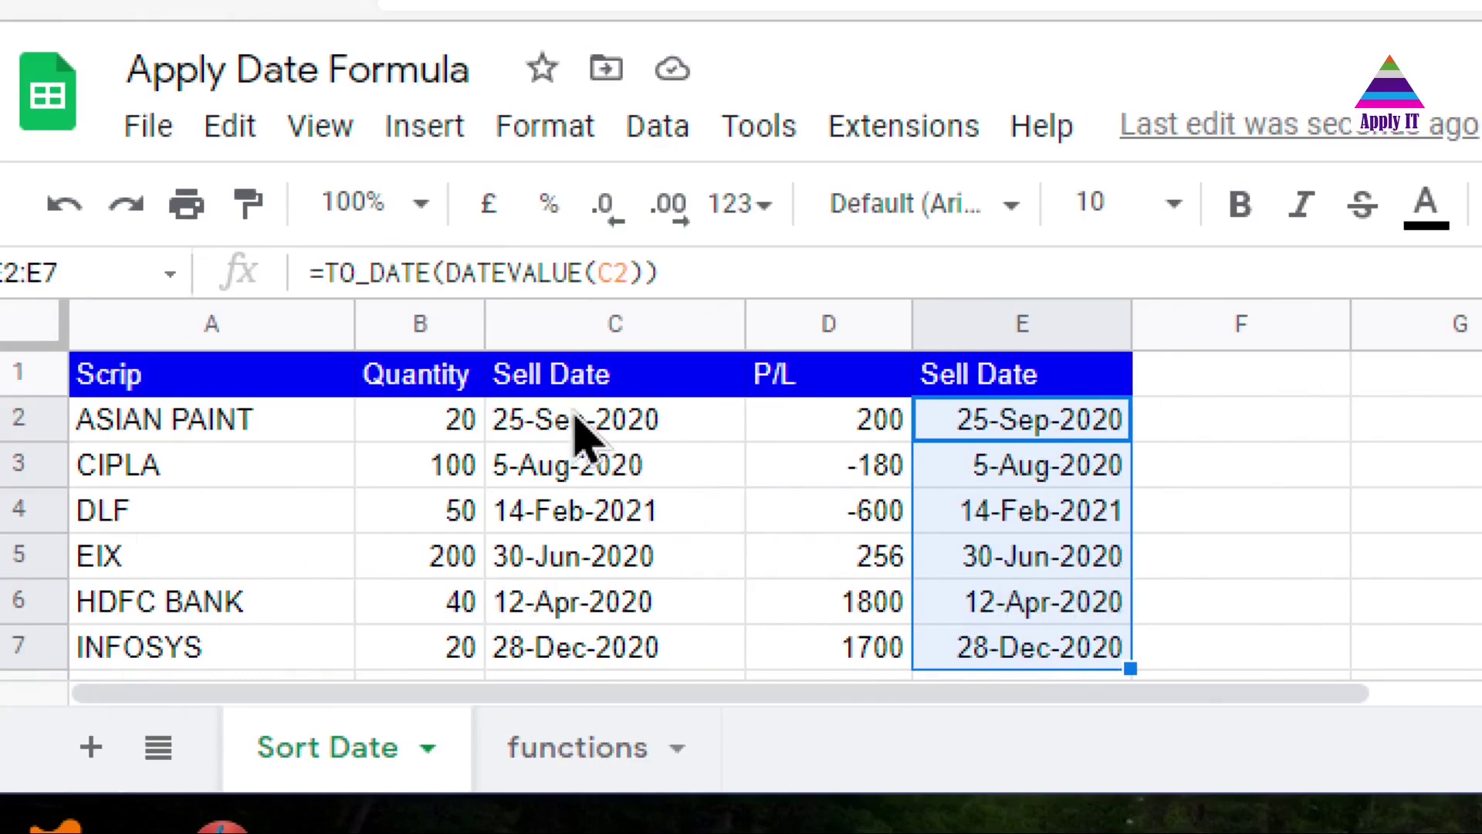
Widen column E, the new Sell Date column, slightly
left_click(560, 324)
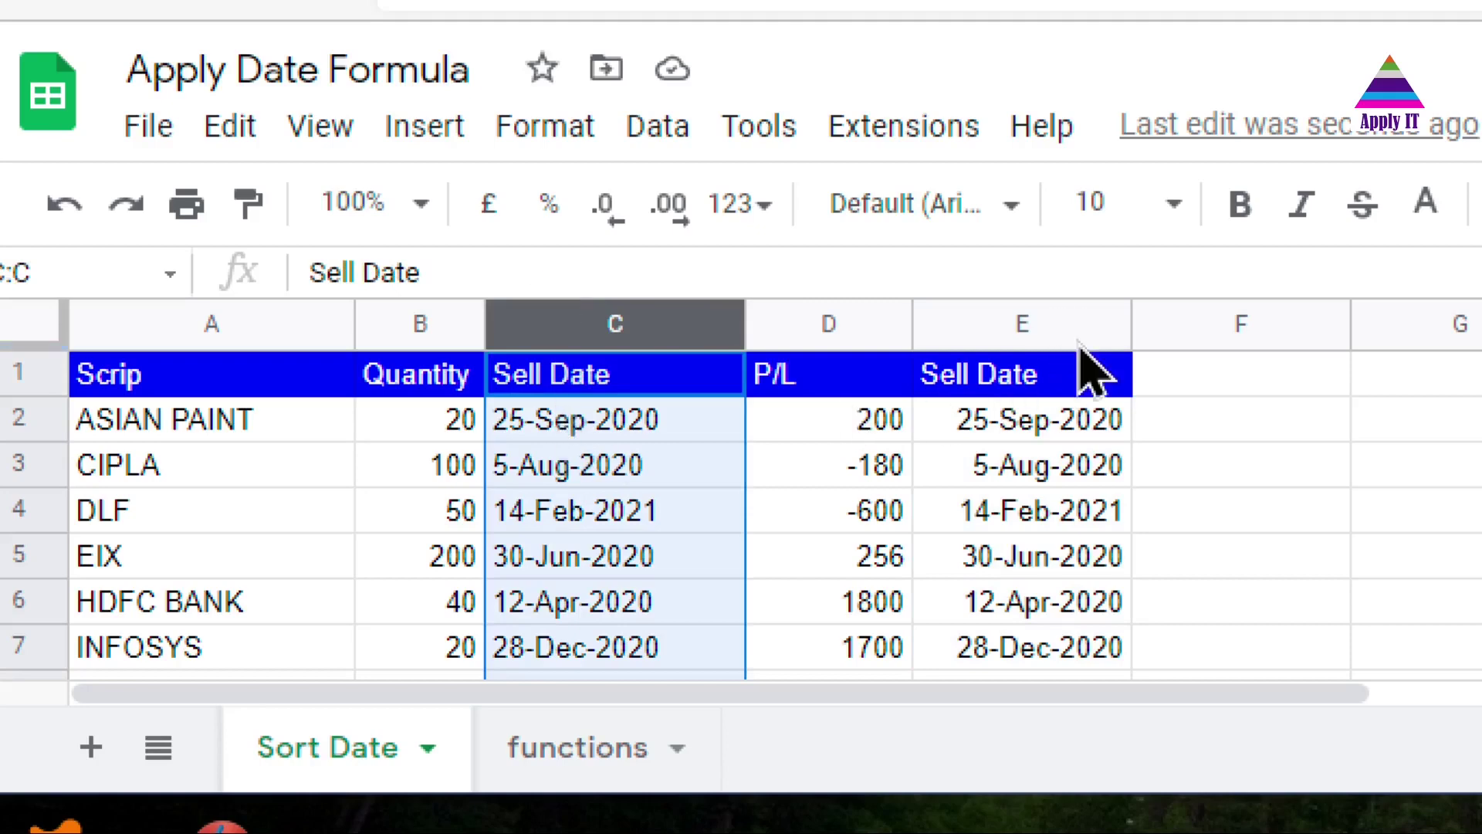
left_click(1050, 316)
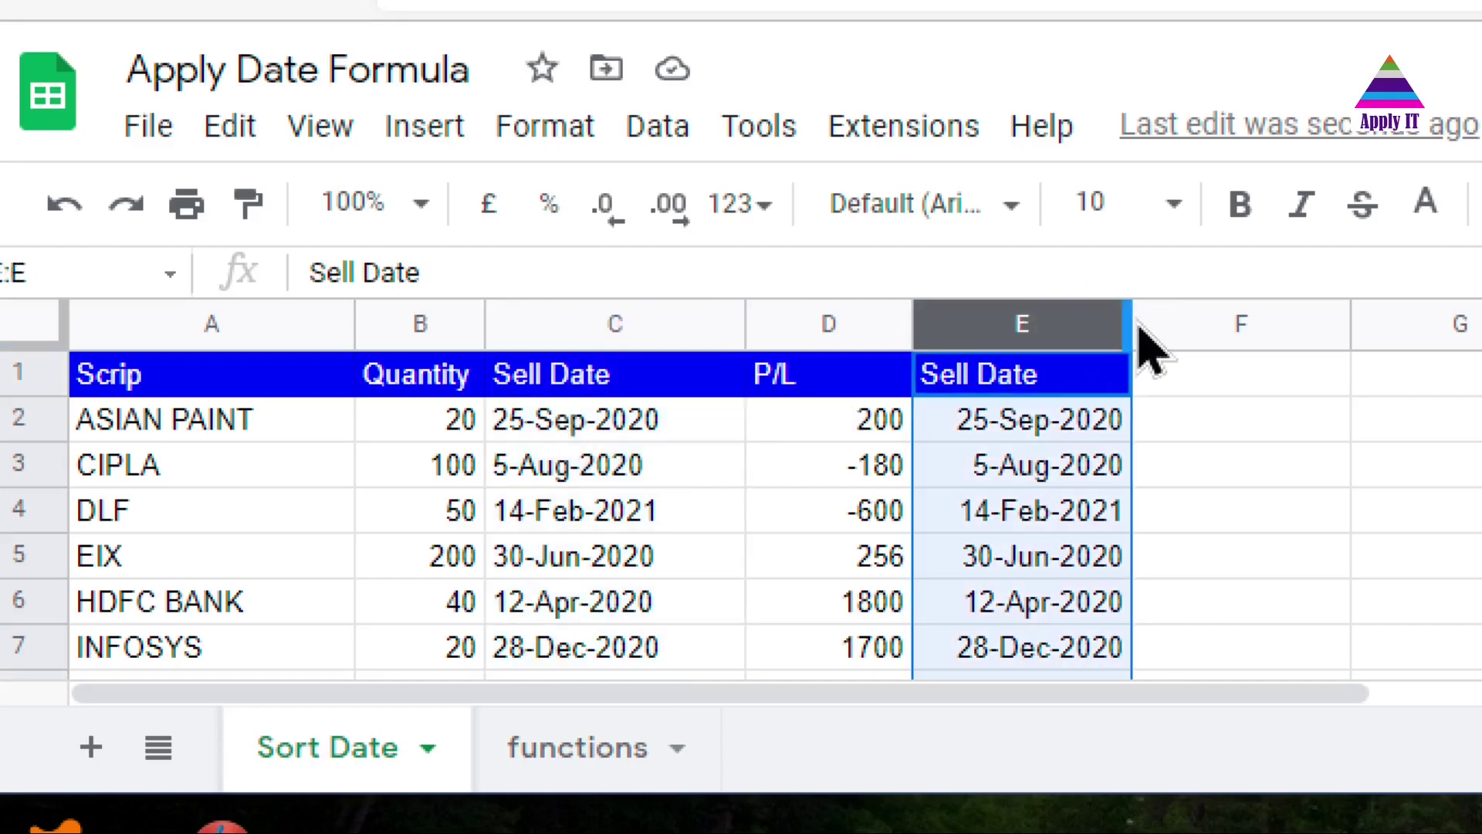
left_click_drag(1137, 323, 1176, 327)
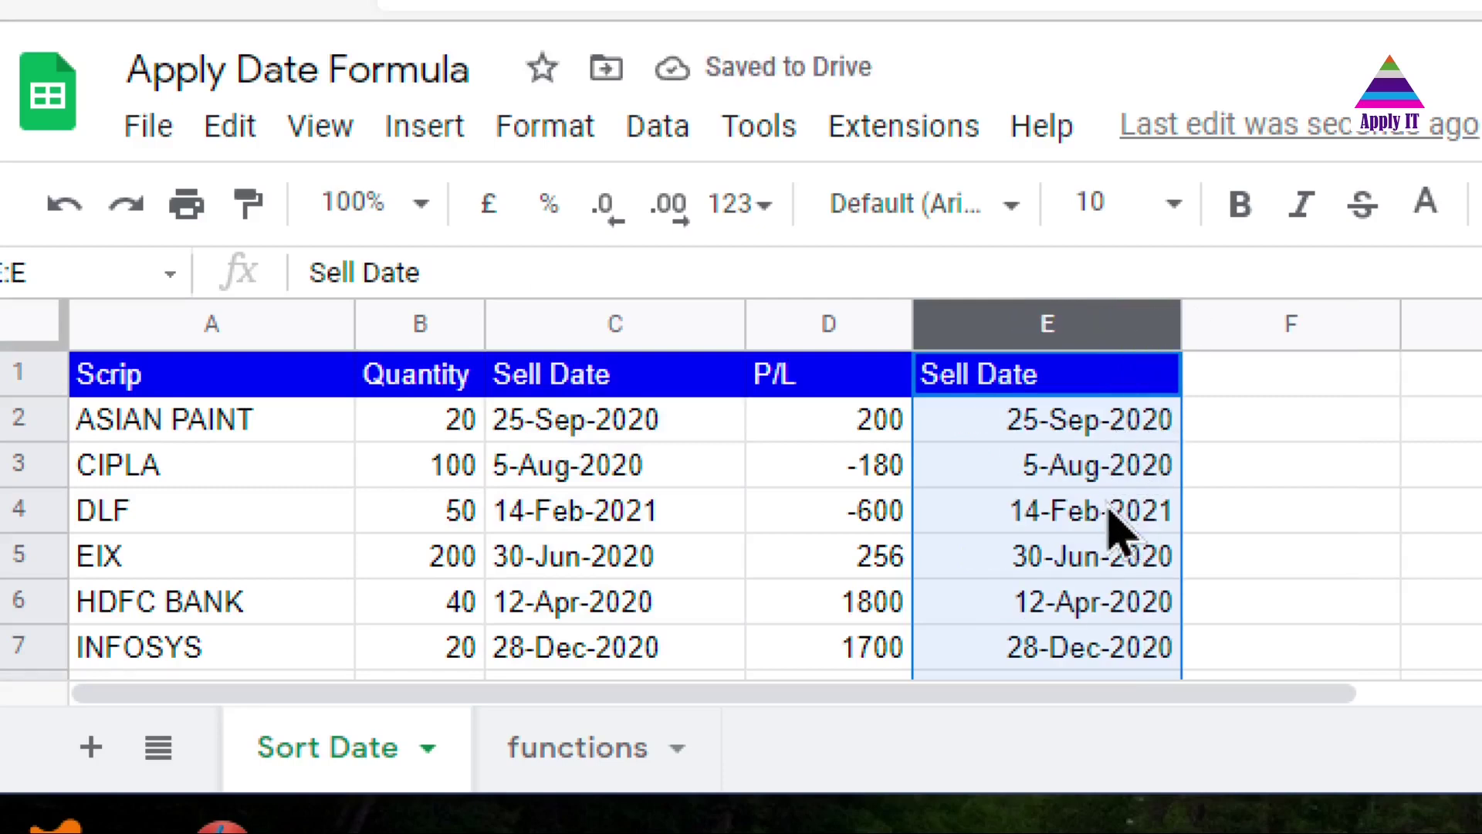
Sort range A1:E7 by the converted Sell Date in column E from A to Z, treating the first row as a header
key("Left")
key("Left")
key("Left")
key("Left")
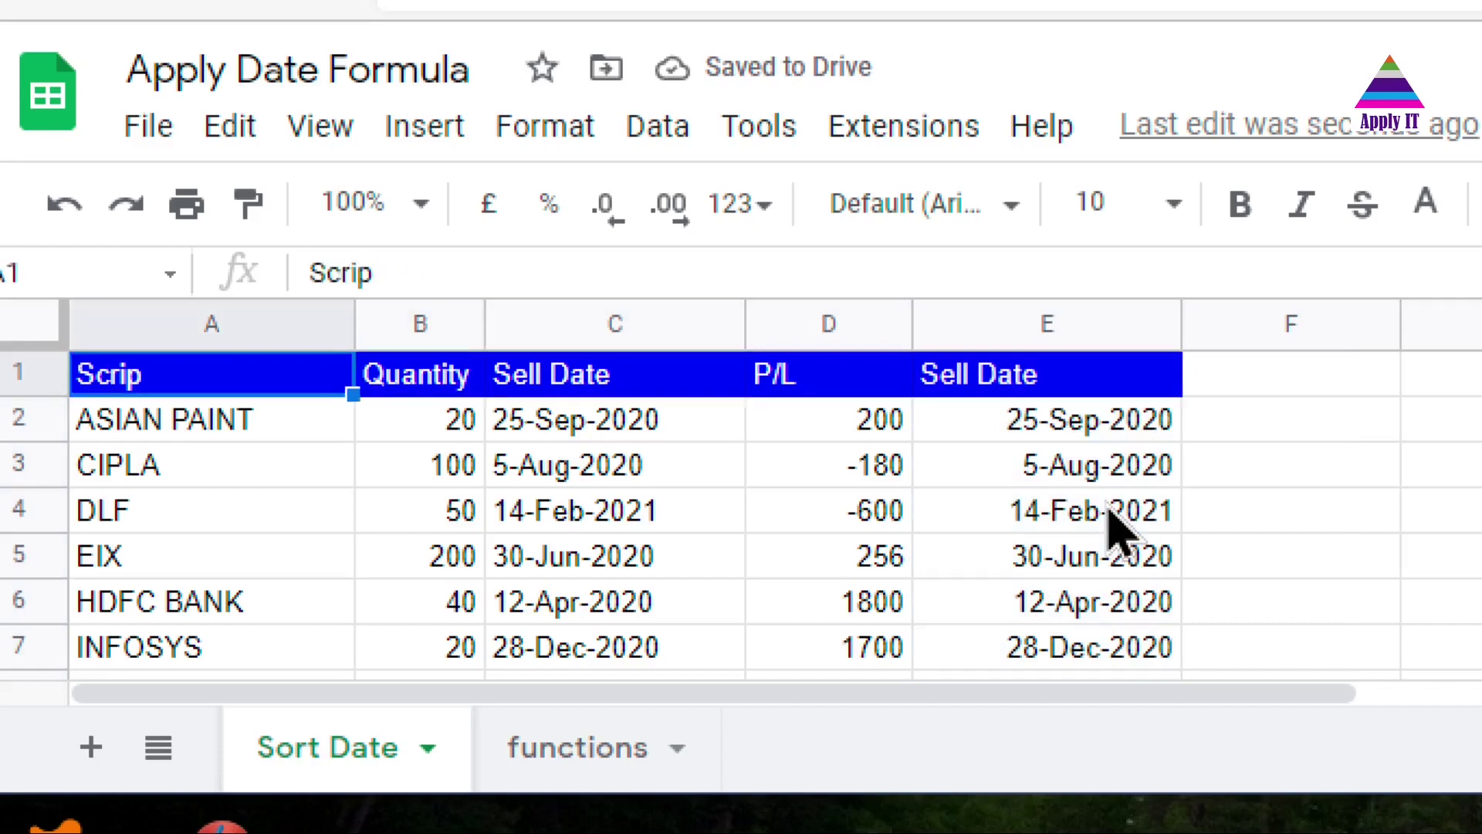
key("shift+Right")
key("shift+Right")
key("shift+Right")
key("shift+Right")
key("shift+Down")
key("shift+Down")
key("shift+Down")
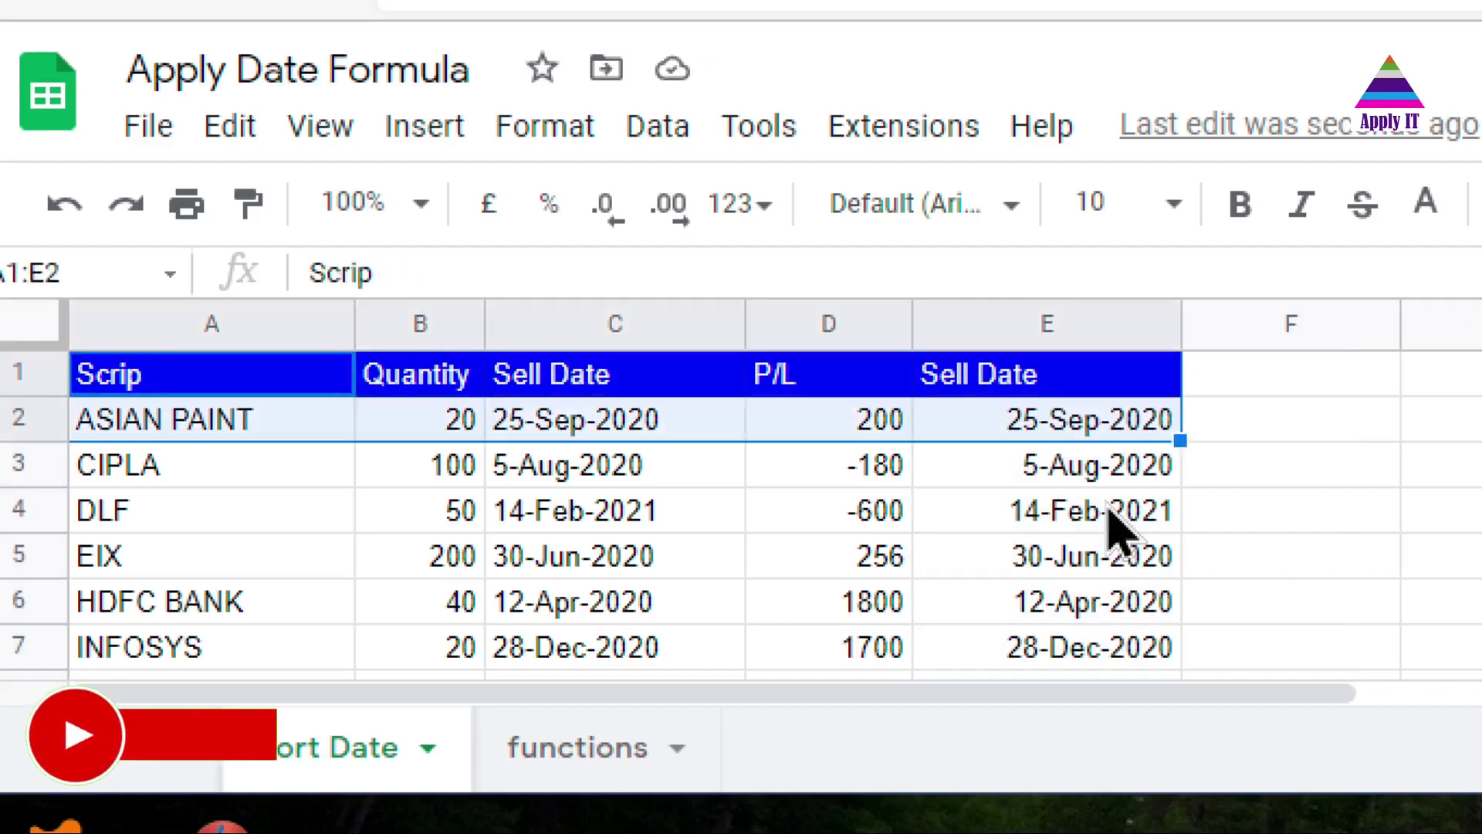
key("shift+Down")
key("shift+Down")
key("shift+Down")
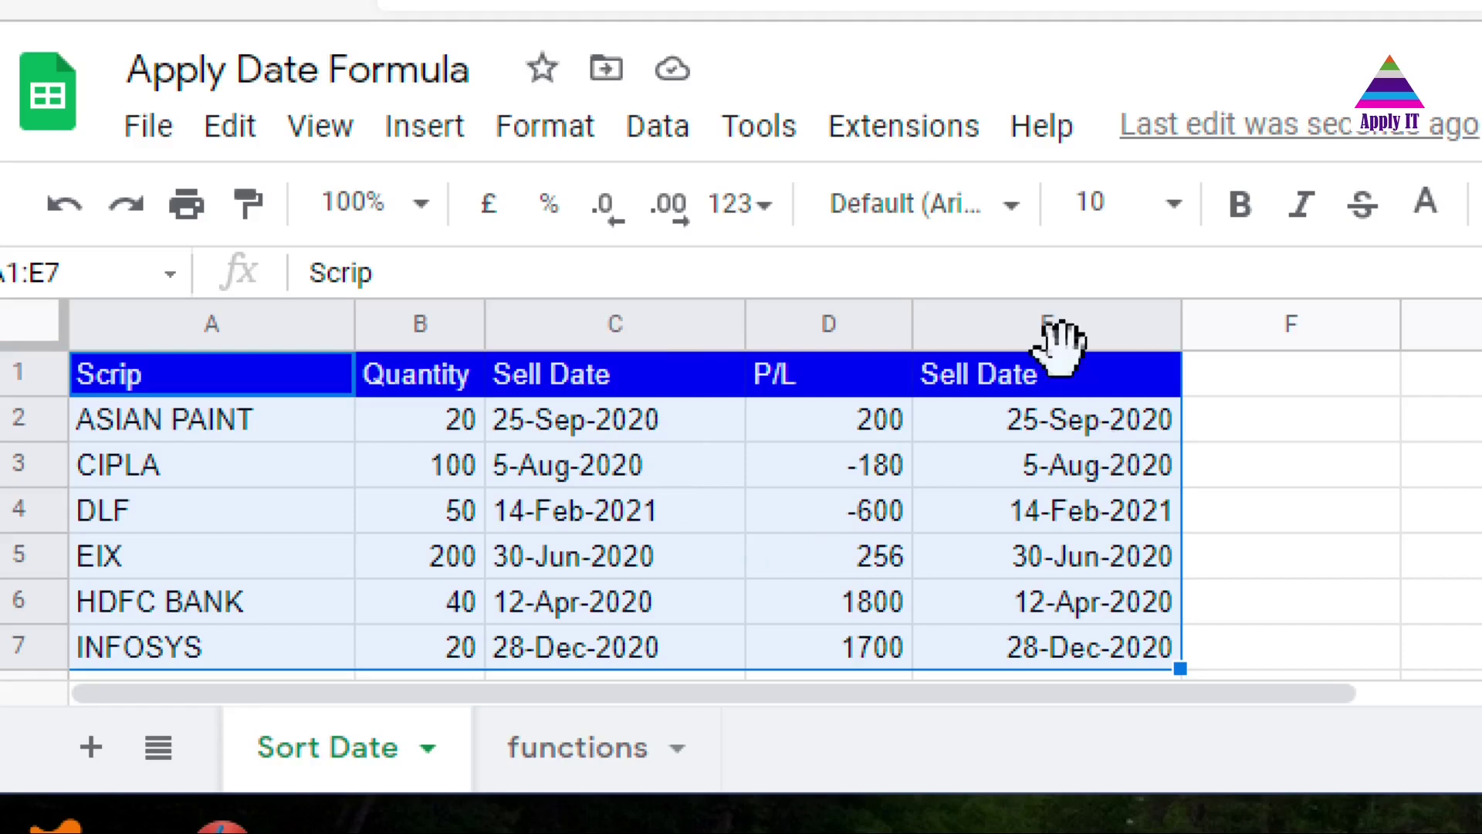
left_click(682, 136)
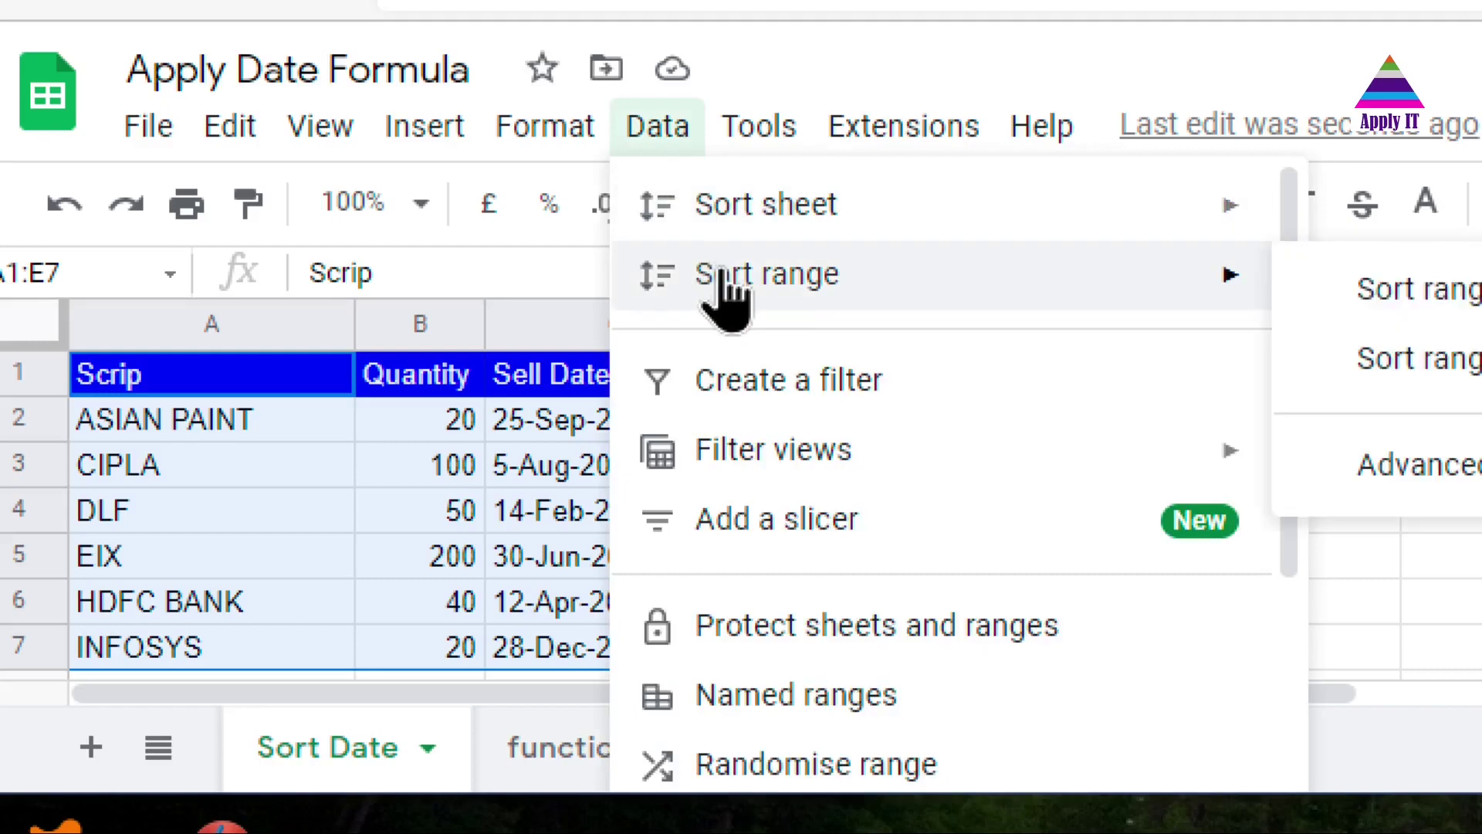
mouse_move(1197, 297)
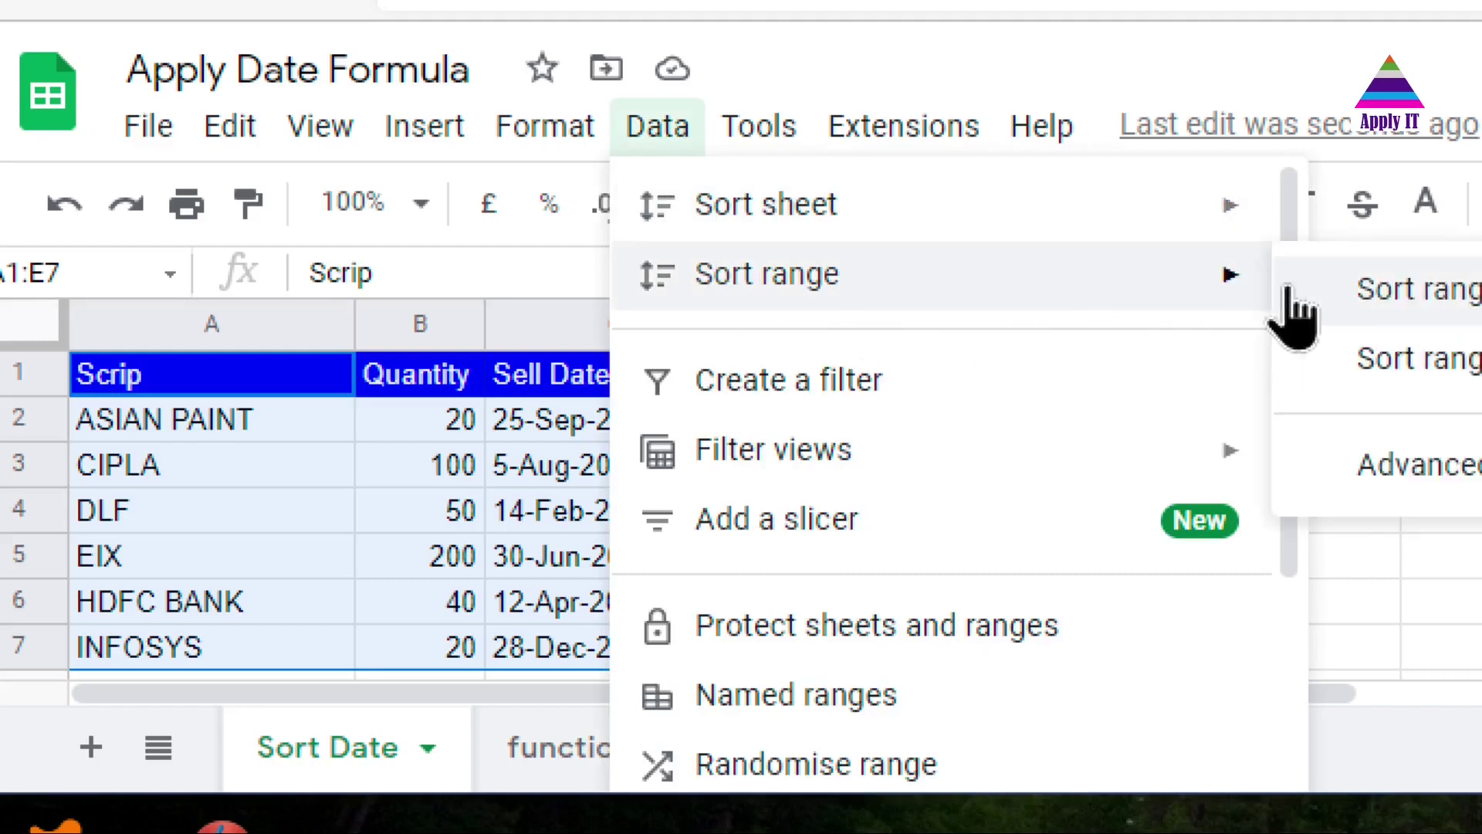
left_click(1300, 488)
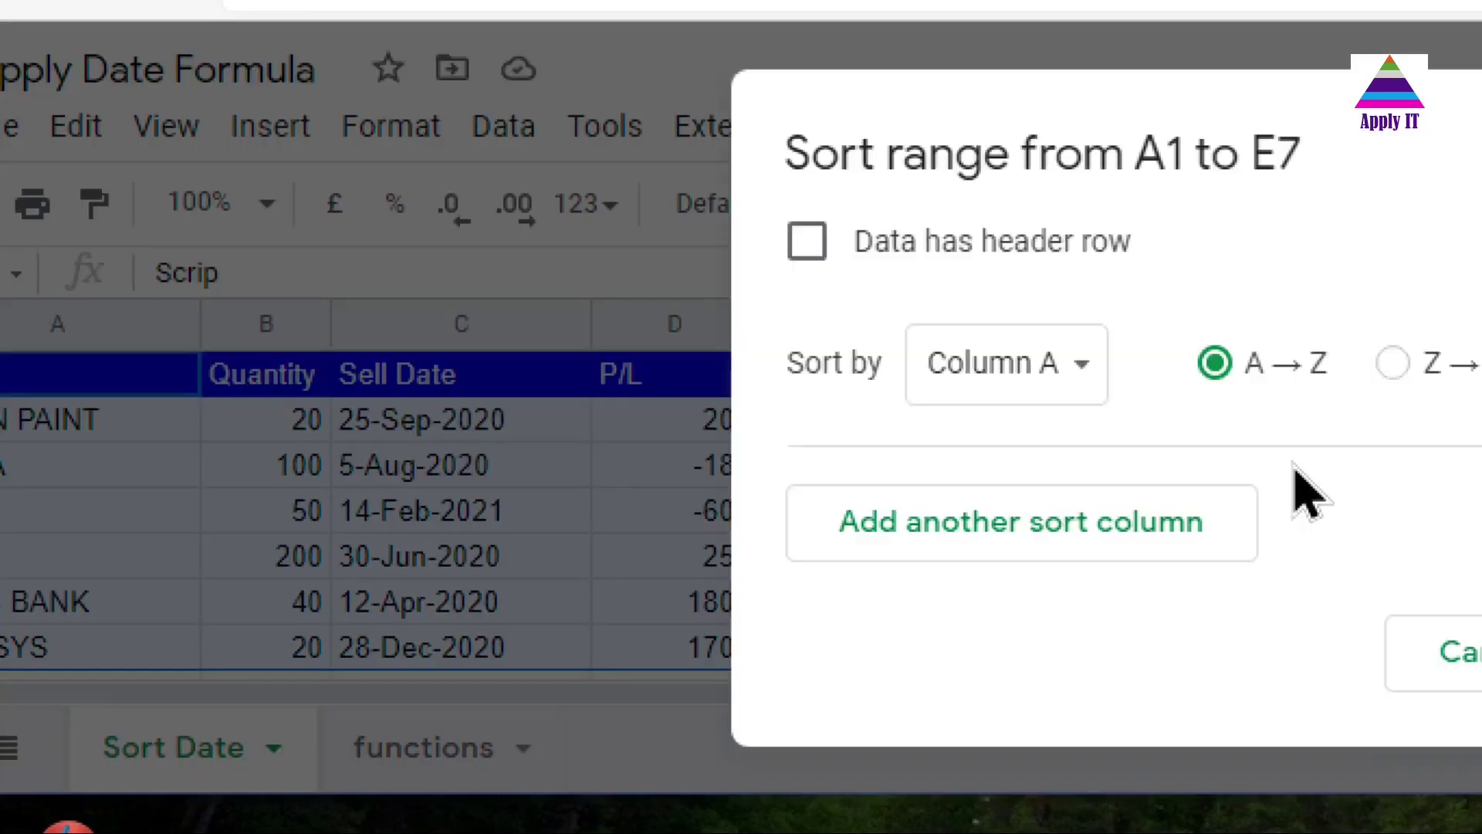
left_click(808, 241)
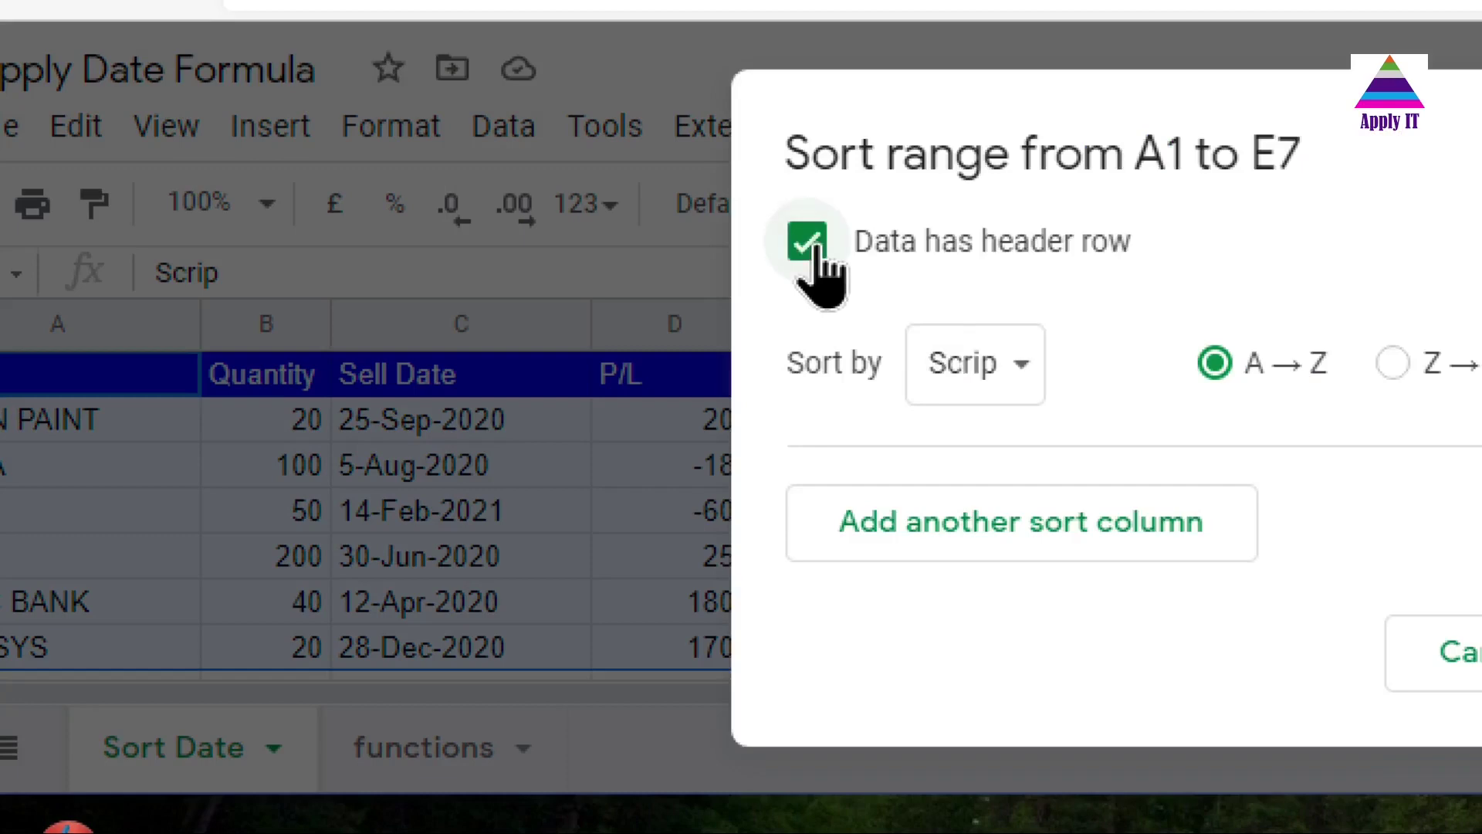
left_click(1015, 369)
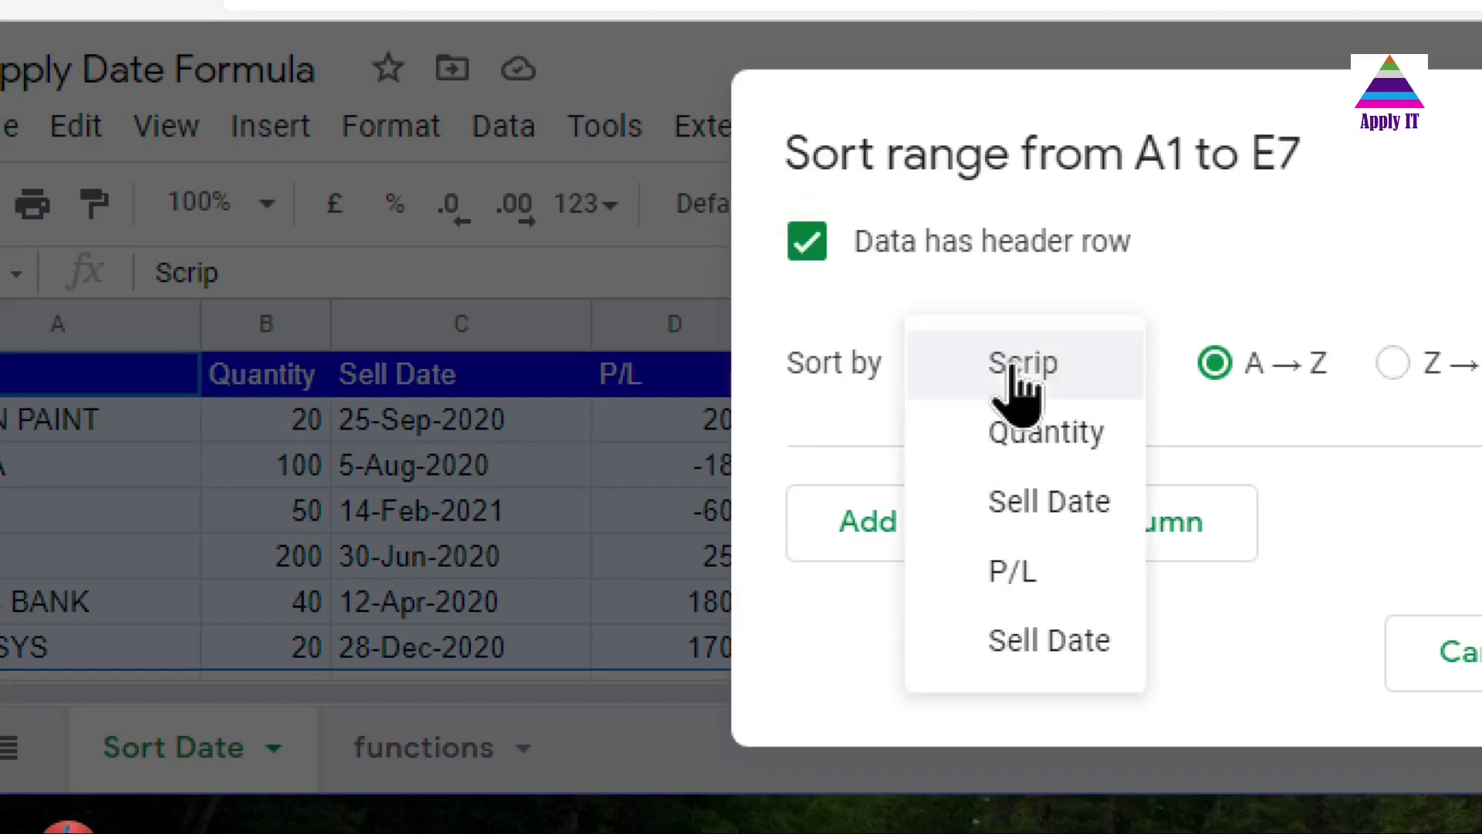
left_click(1052, 654)
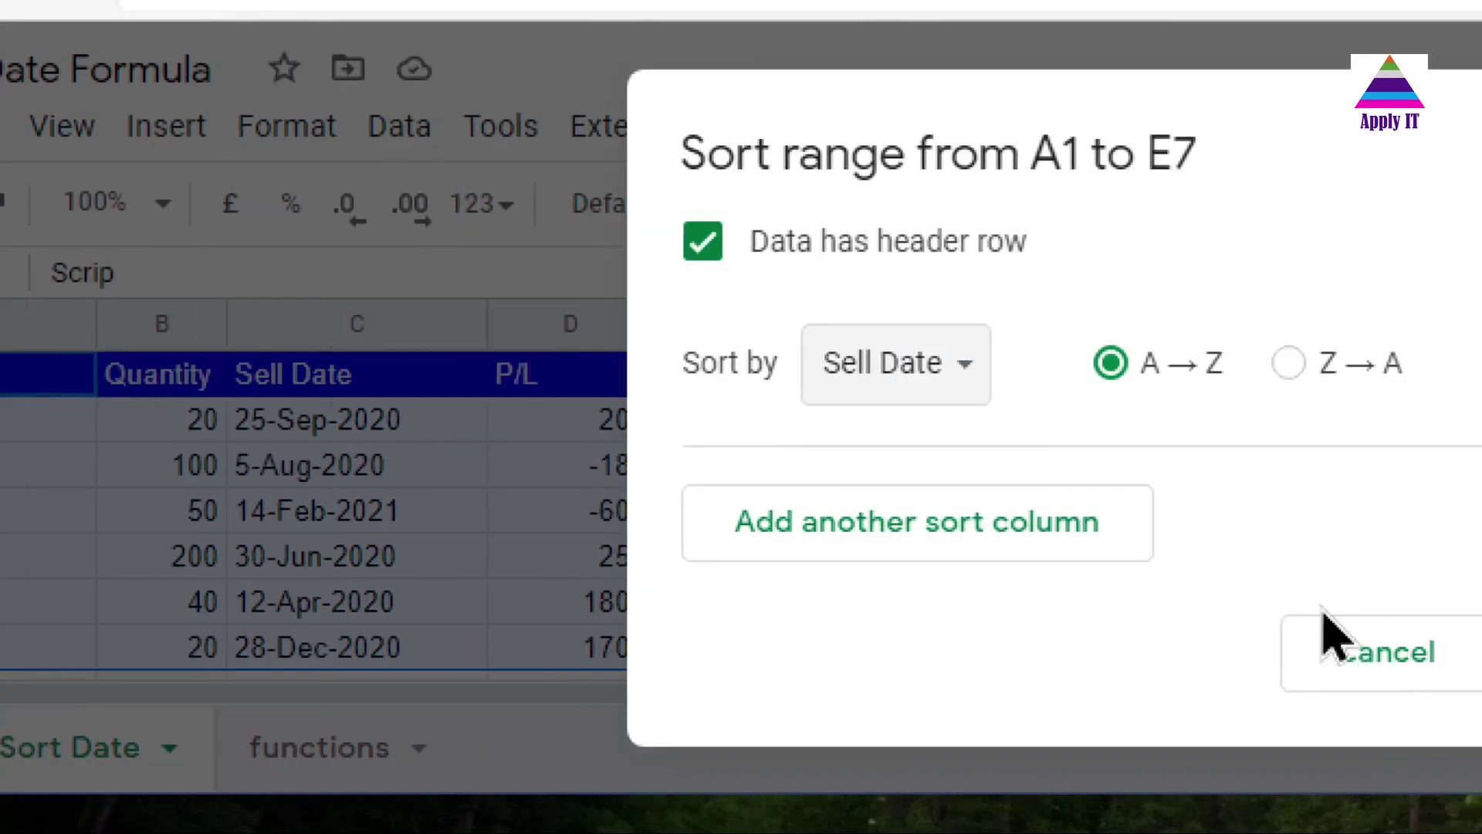
left_click(1277, 668)
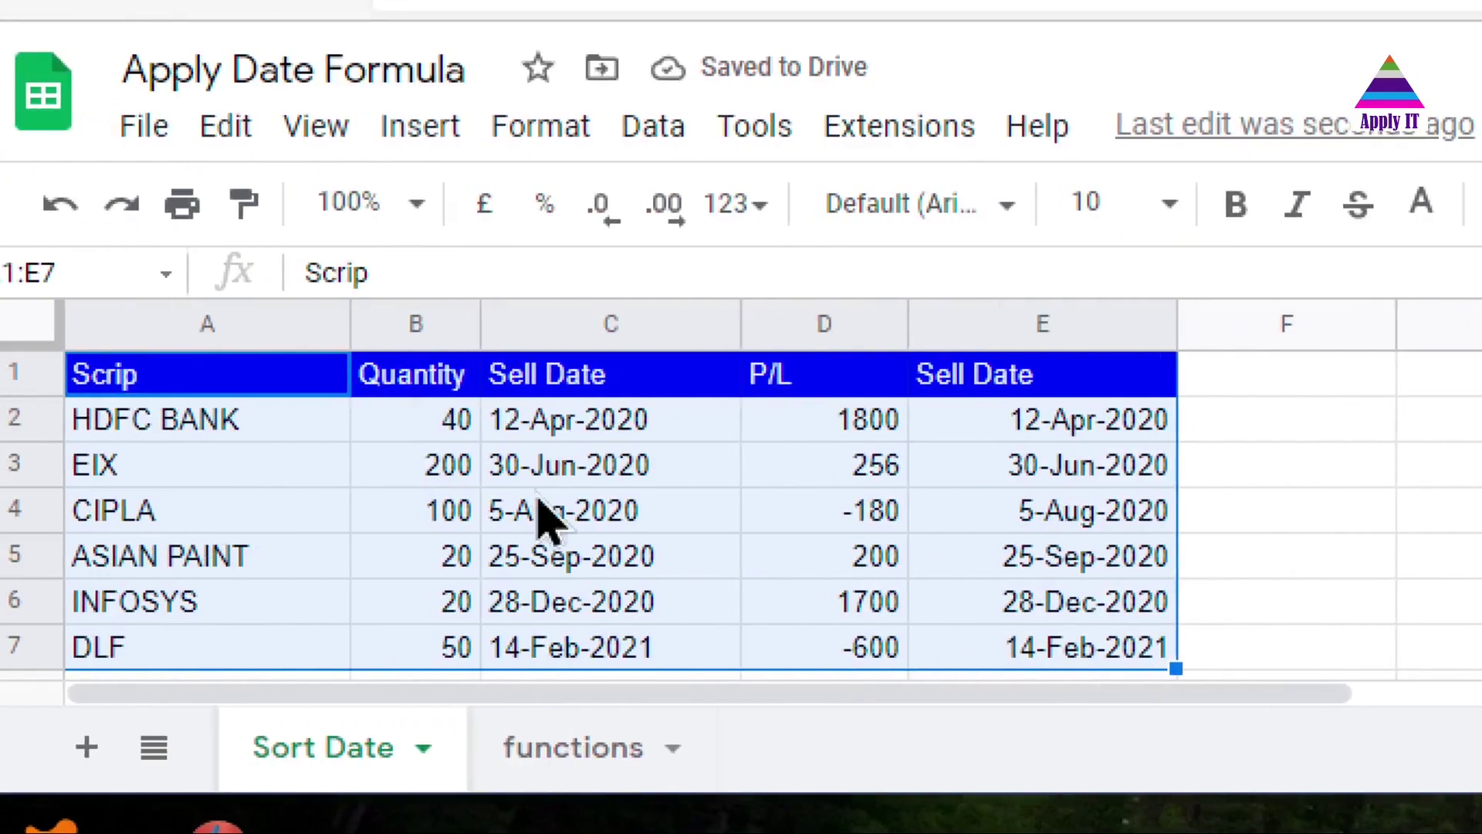
Go through the sorted sell dates in E2:E7 to check their chronological order
left_click(1111, 421)
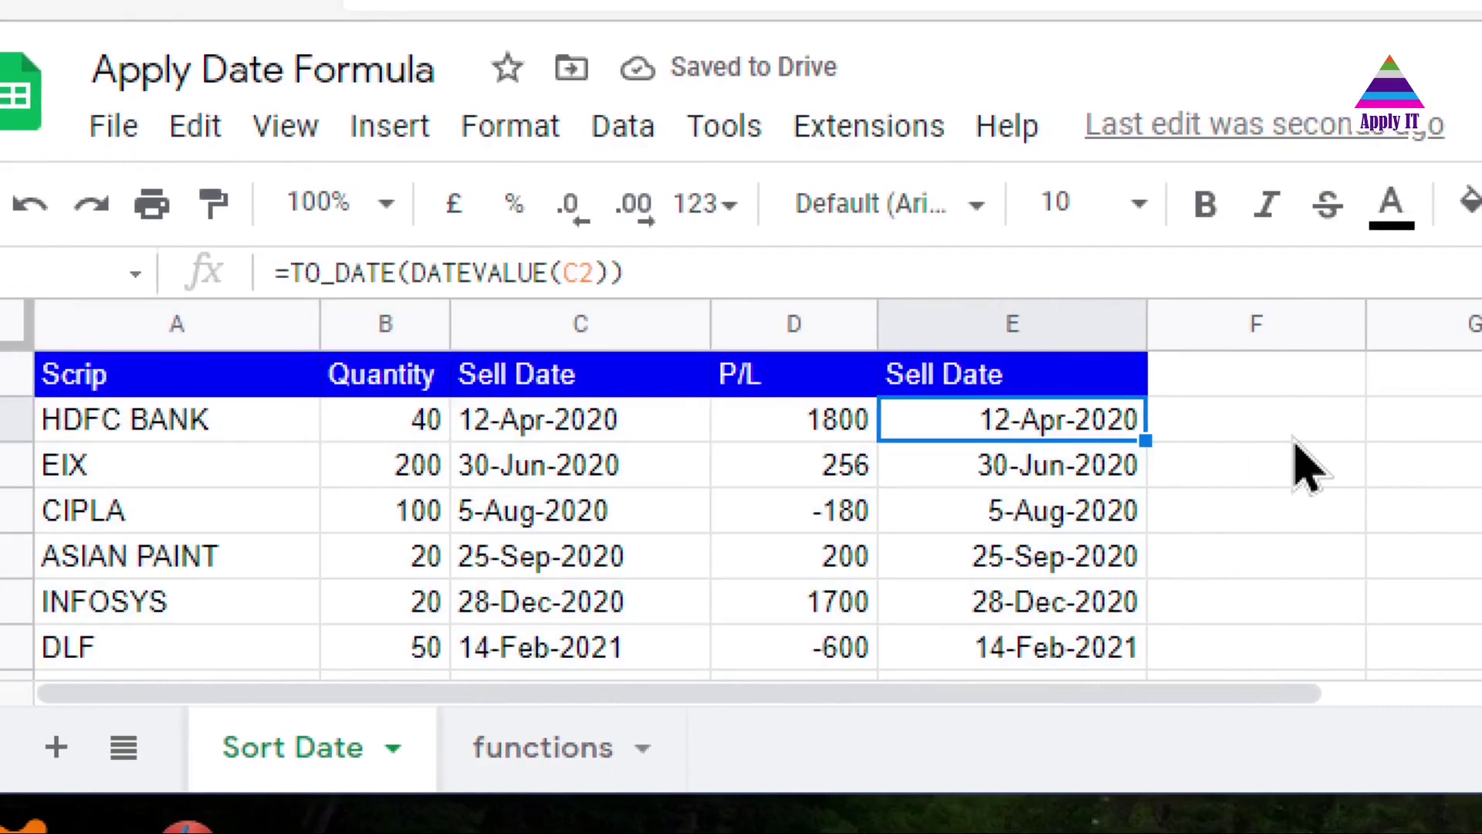
key("Down")
key("Down")
key("Down")
key("Down")
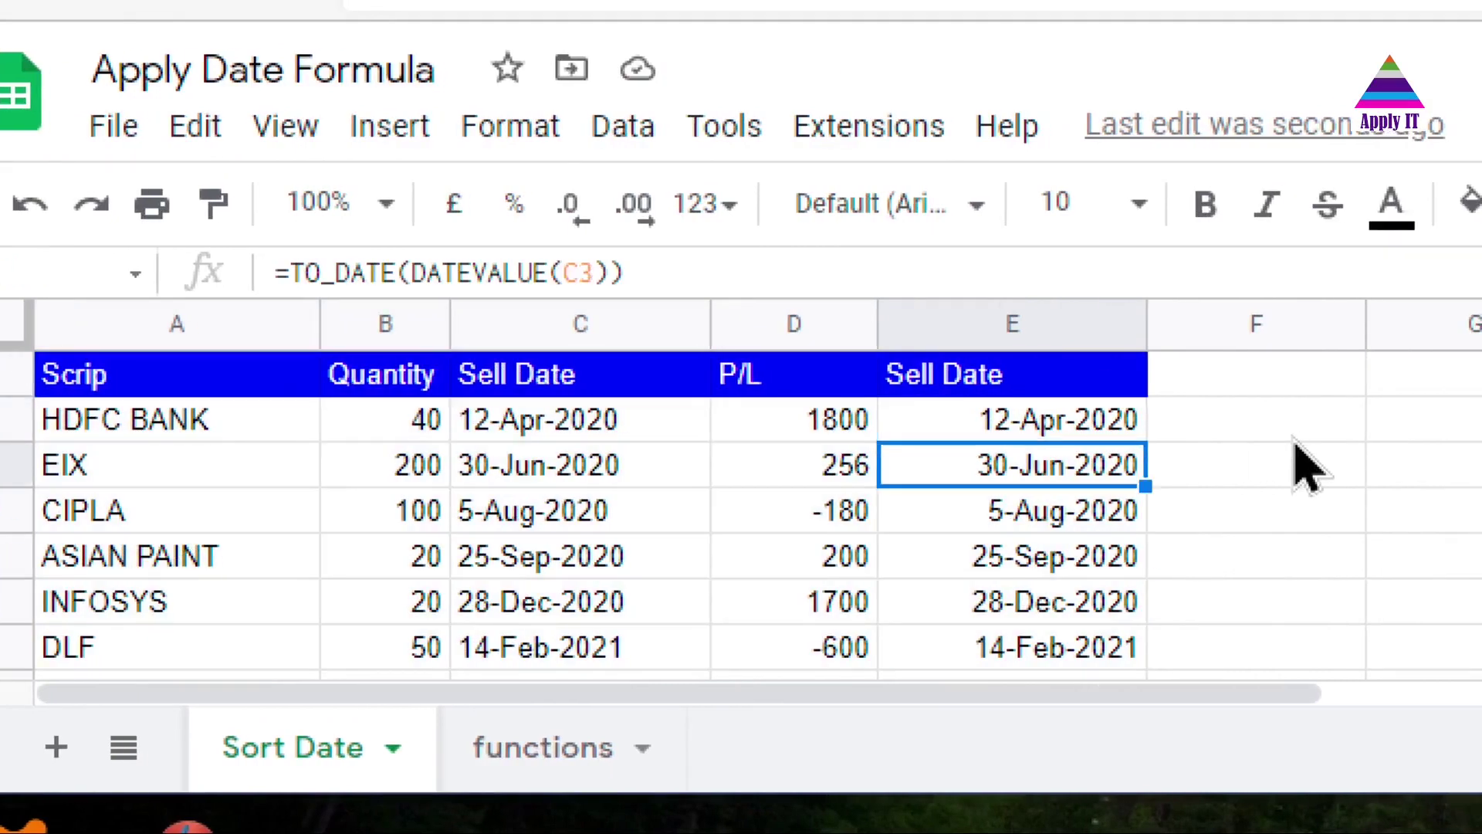
key("Down")
key("Up")
key("Up")
key("Up")
key("Up")
key("Up")
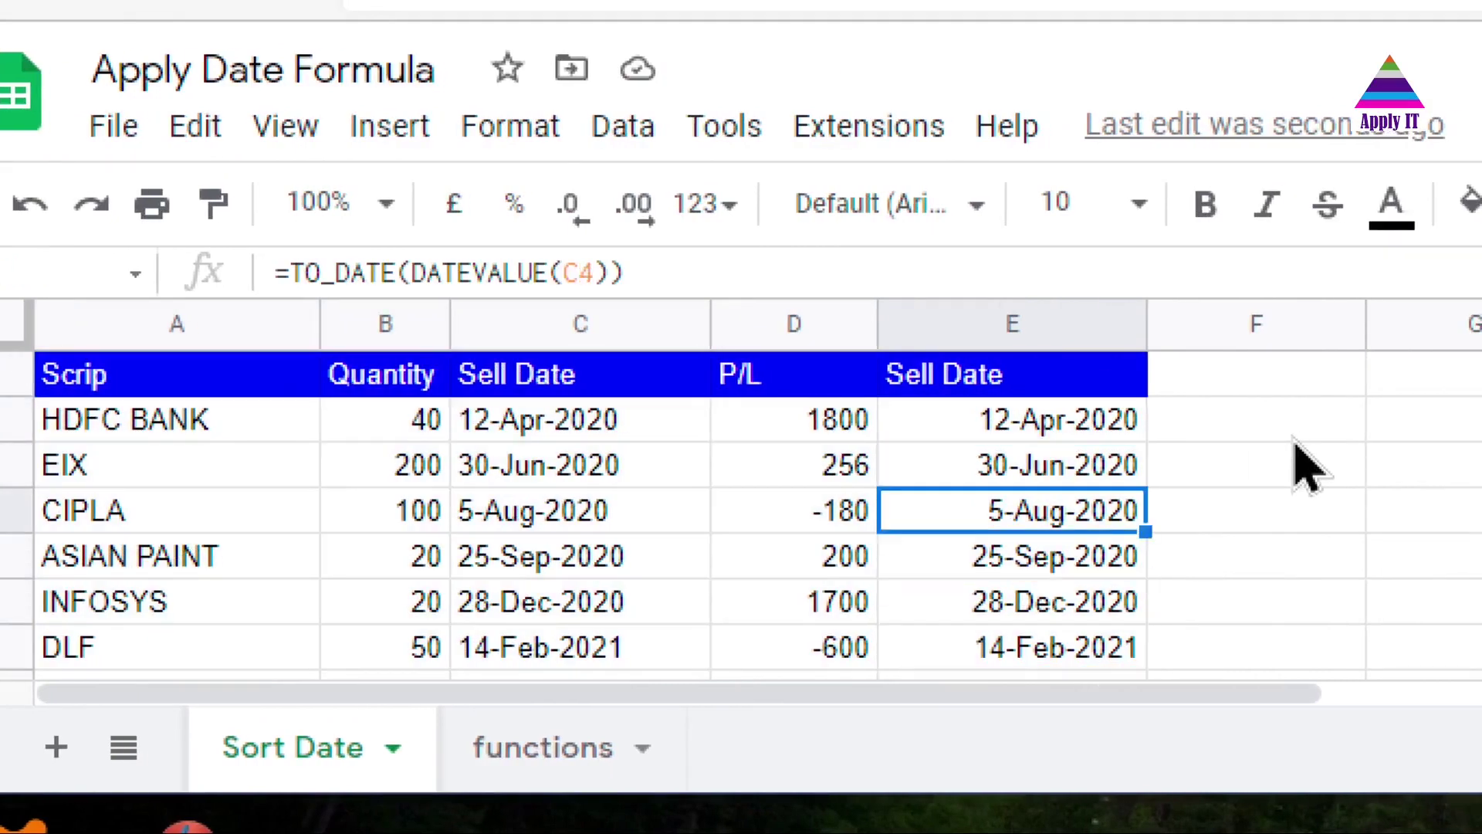
key("Down")
key("Down")
key("Down")
key("Down")
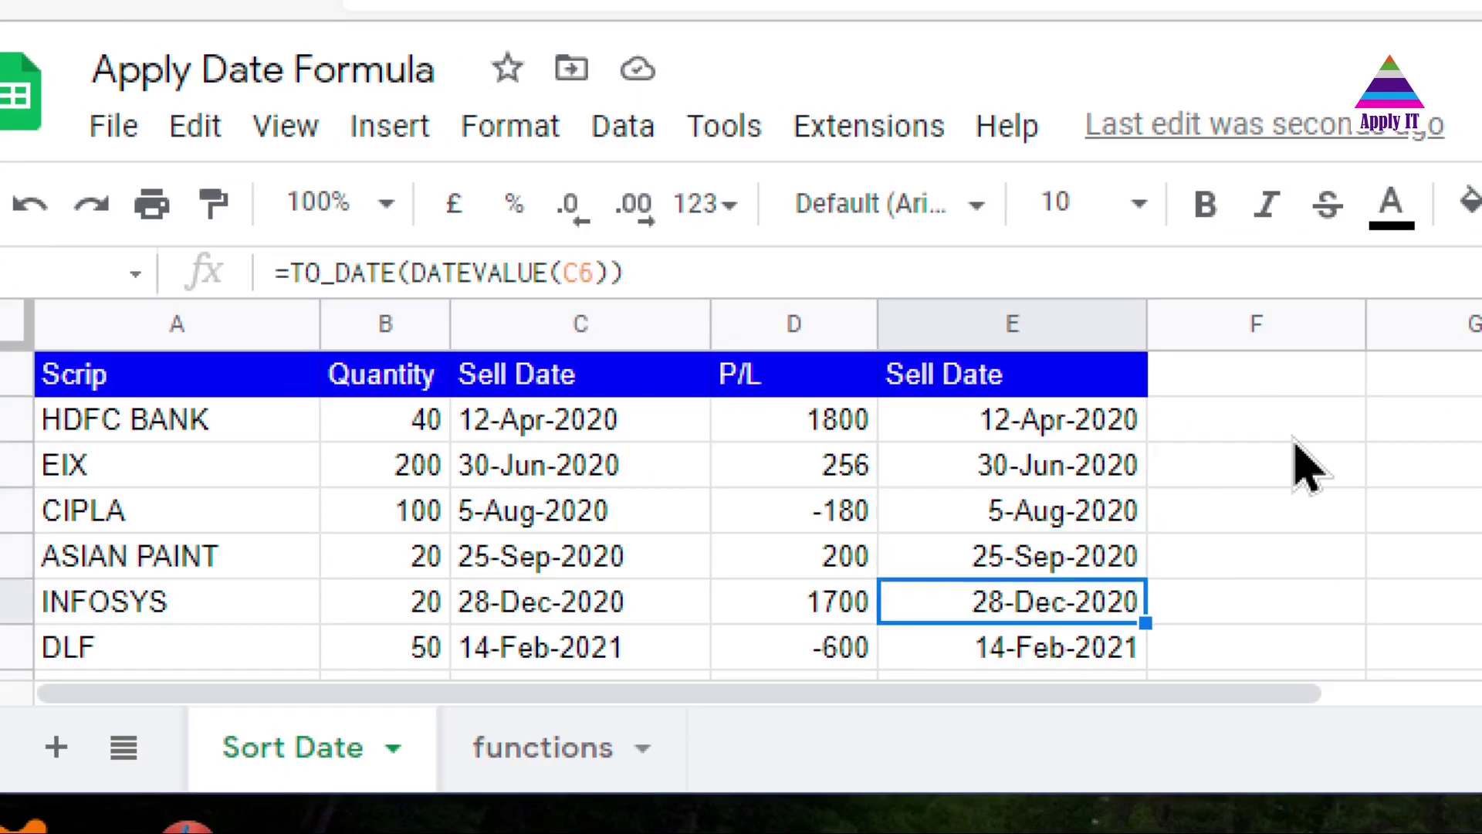
key("Down")
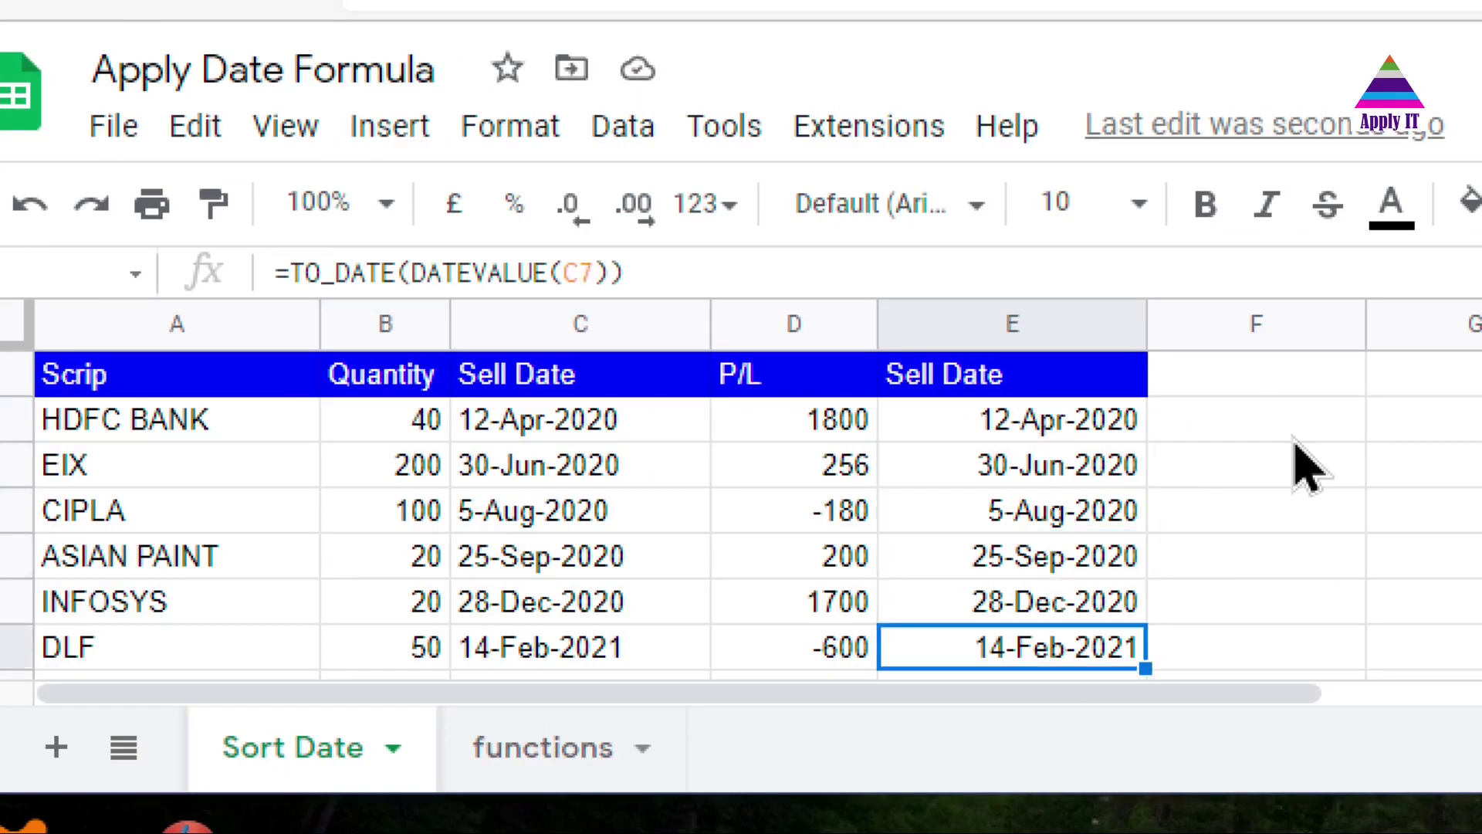